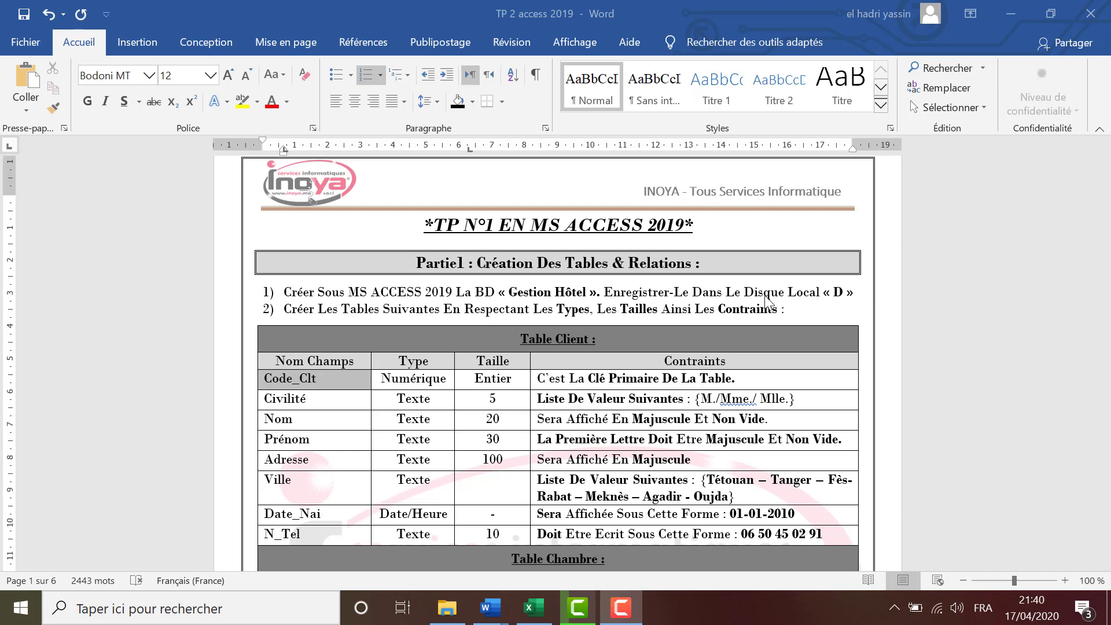
Open the Windows Start menu over the Word assignment 'TP 2 access 2019'.
left_click(19, 608)
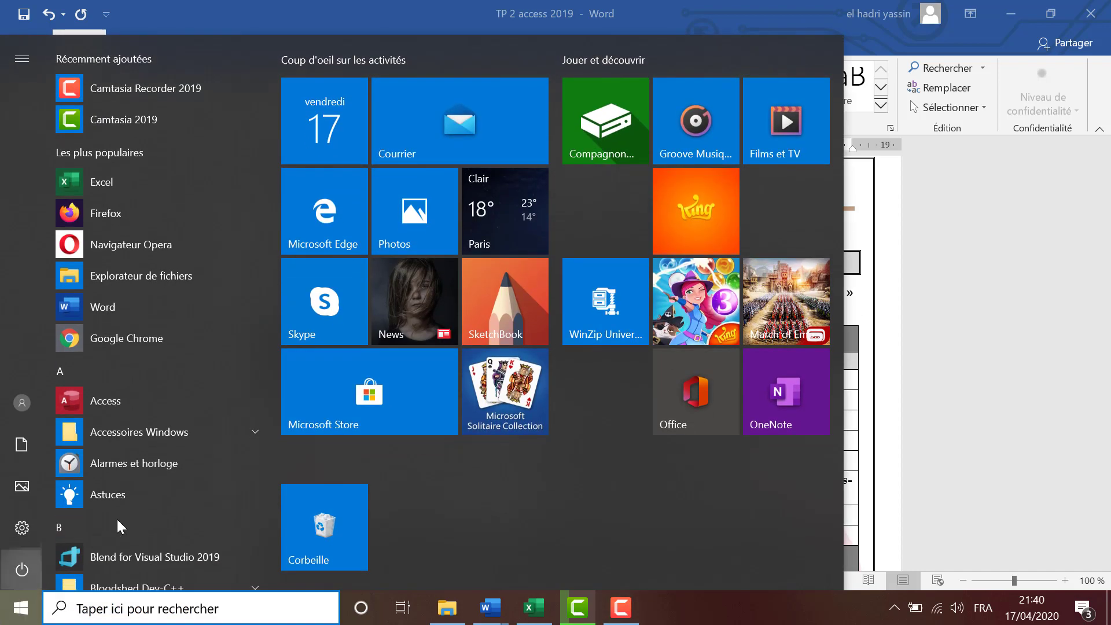
Launch Microsoft Access and choose 'Base de données vide' to create a new blank database.
left_click(151, 405)
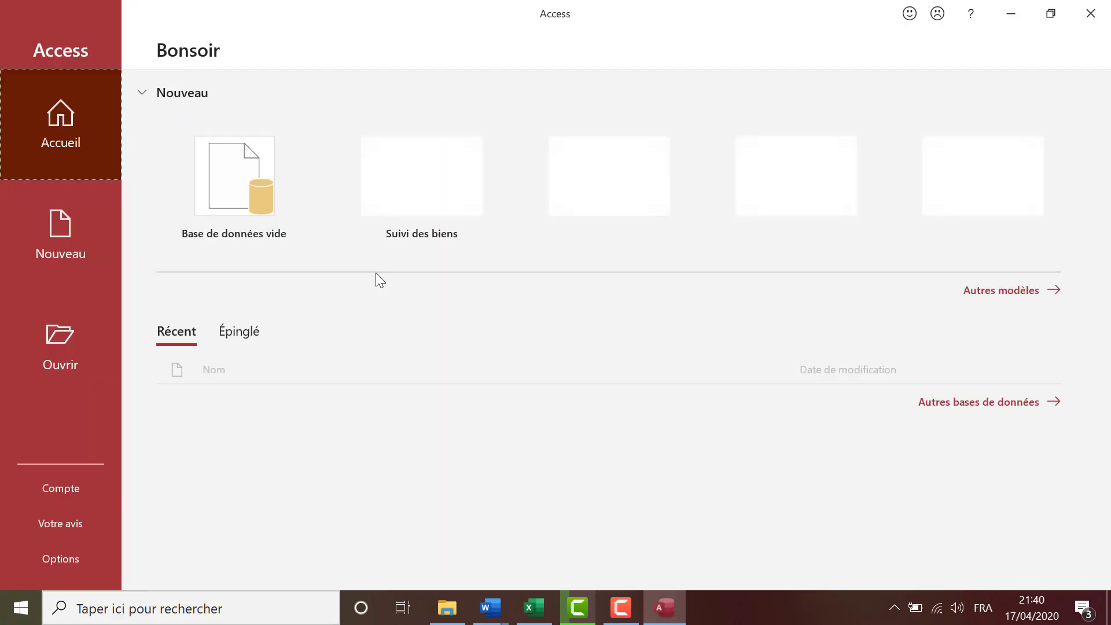
left_click(222, 194)
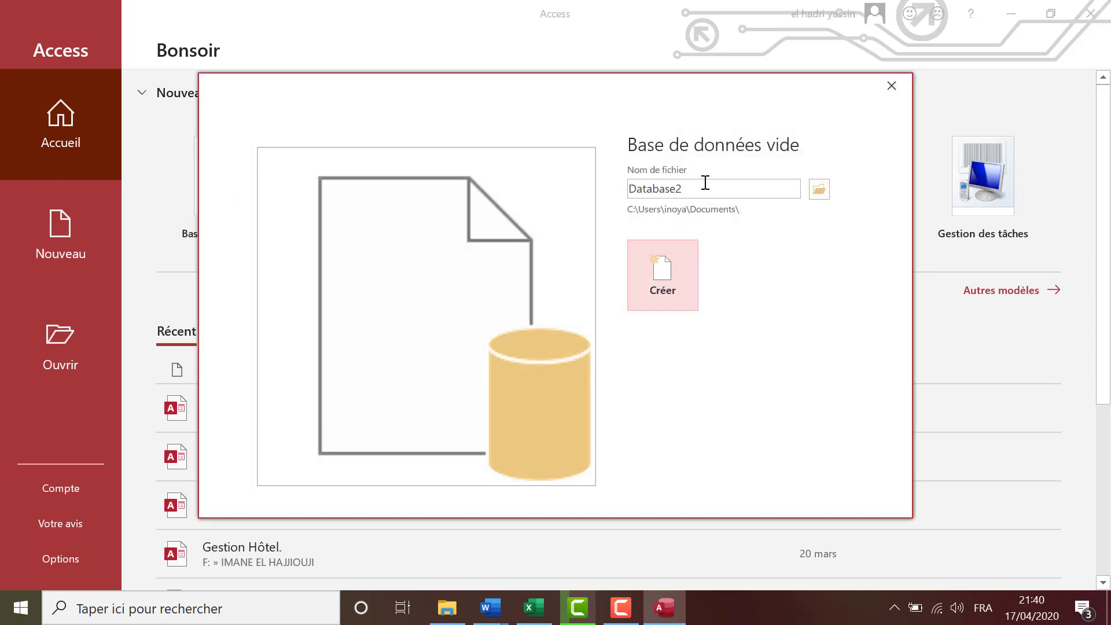
Name the database 'Gestion Hôtel', store it on Lecteur USB (D:), and create it.
mouse_move(704, 182)
left_mouse_down()
mouse_move(635, 180)
mouse_move(693, 185)
left_mouse_up()
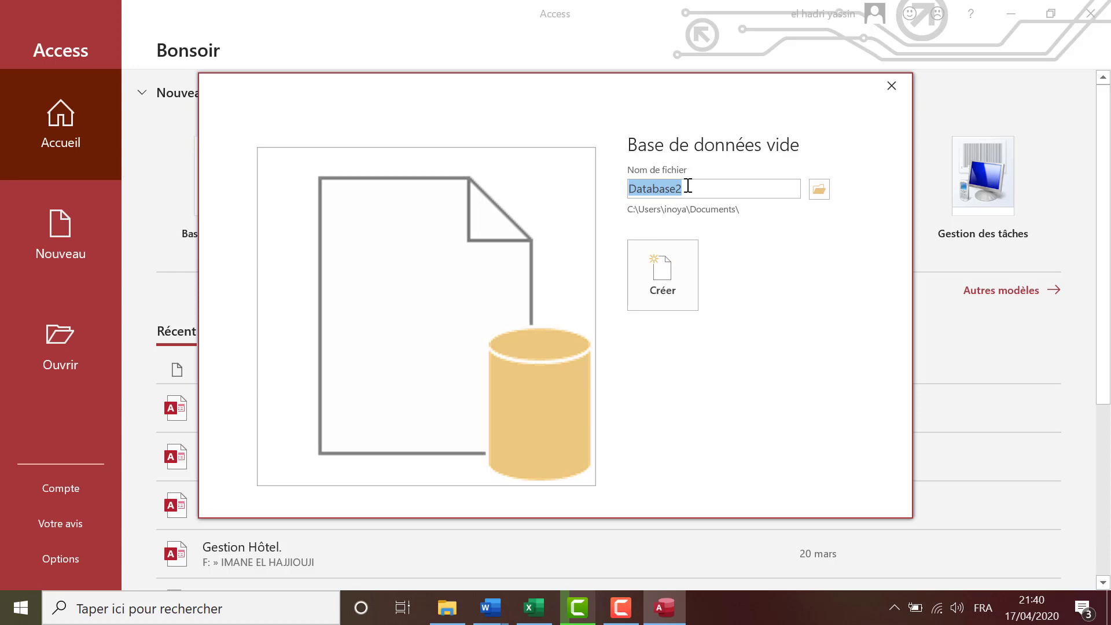
type("Gestion Hôtel")
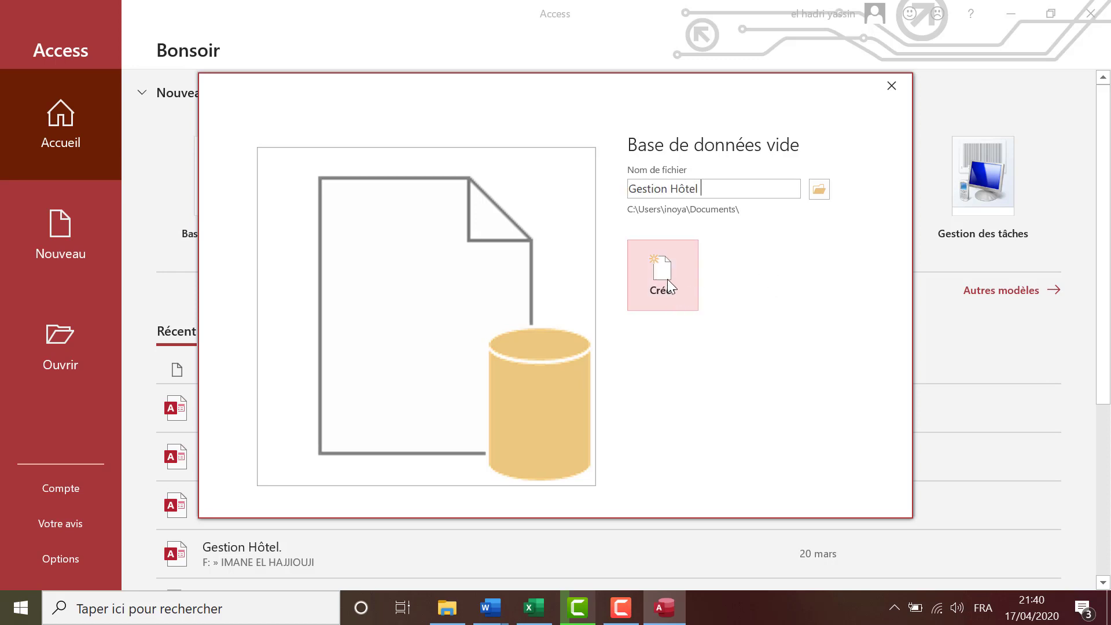
left_click(823, 194)
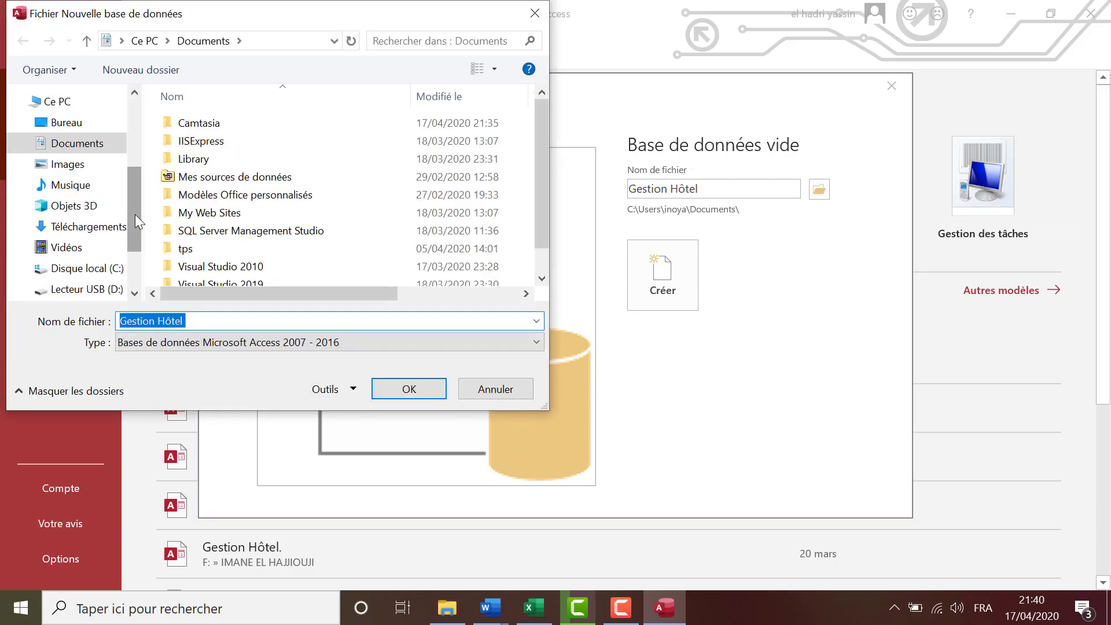
left_click_drag(134, 214, 134, 234)
left_click(97, 246)
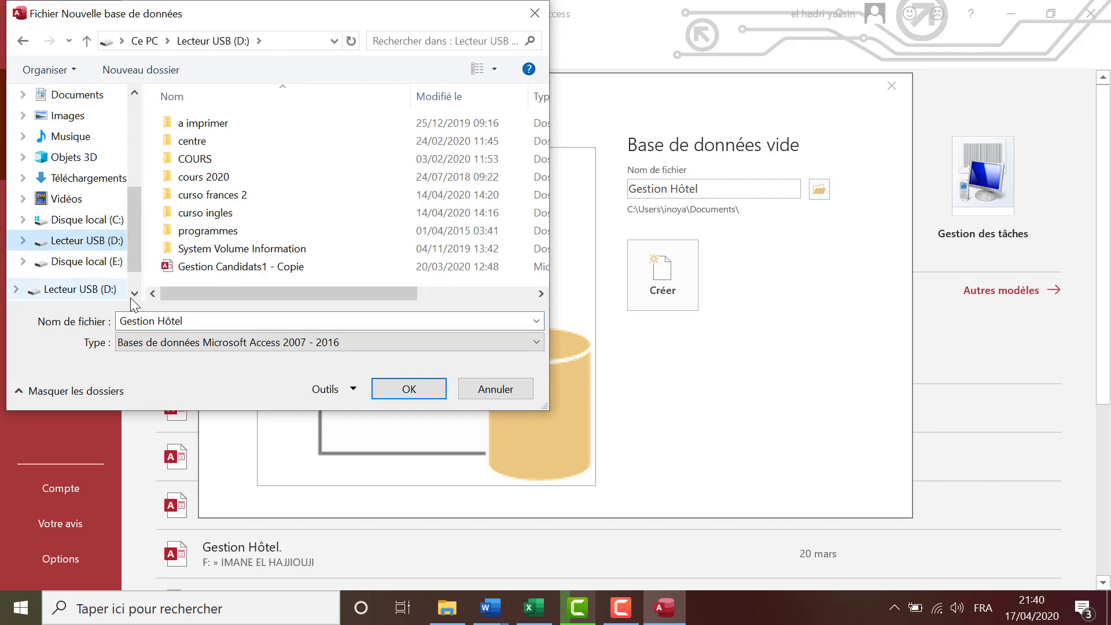
left_click(388, 389)
left_click(675, 280)
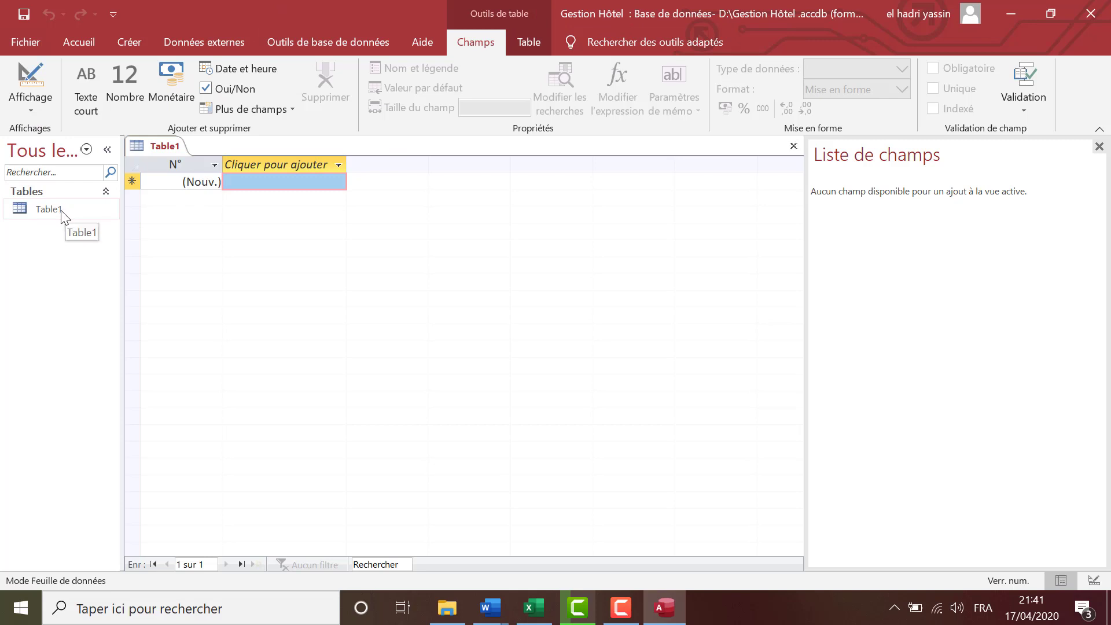
Switch back to the Word document 'TP 2 access 2019' showing the Table Client requirements.
mouse_move(490, 613)
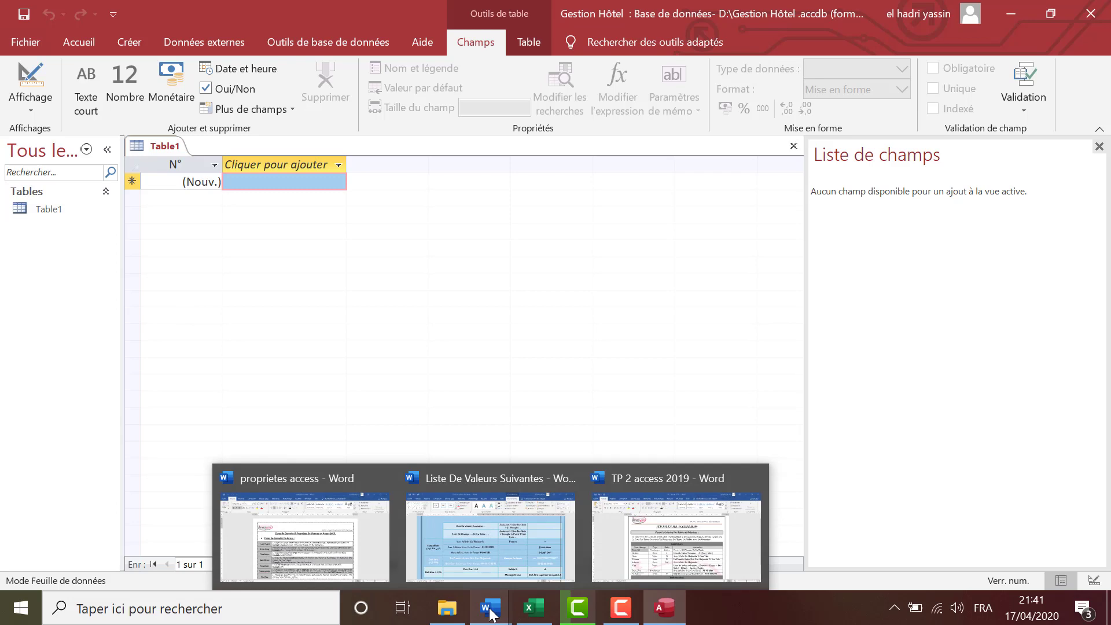
left_click(690, 532)
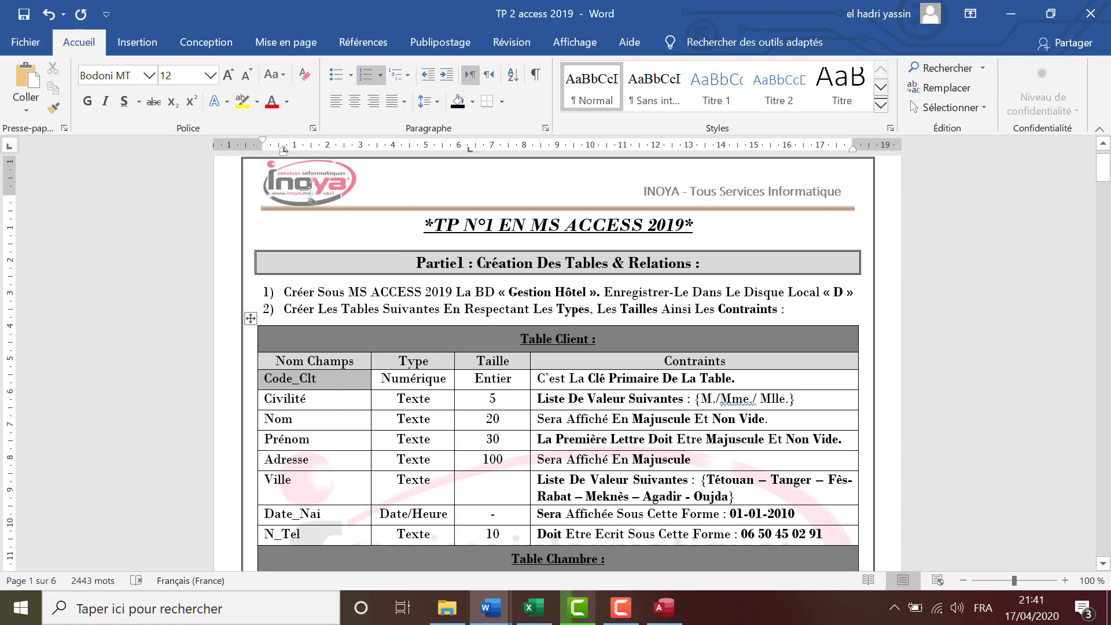
Review the sample client data B3:H8 on sheet BD of tp_access, then return to the Word assignment.
left_click(532, 607)
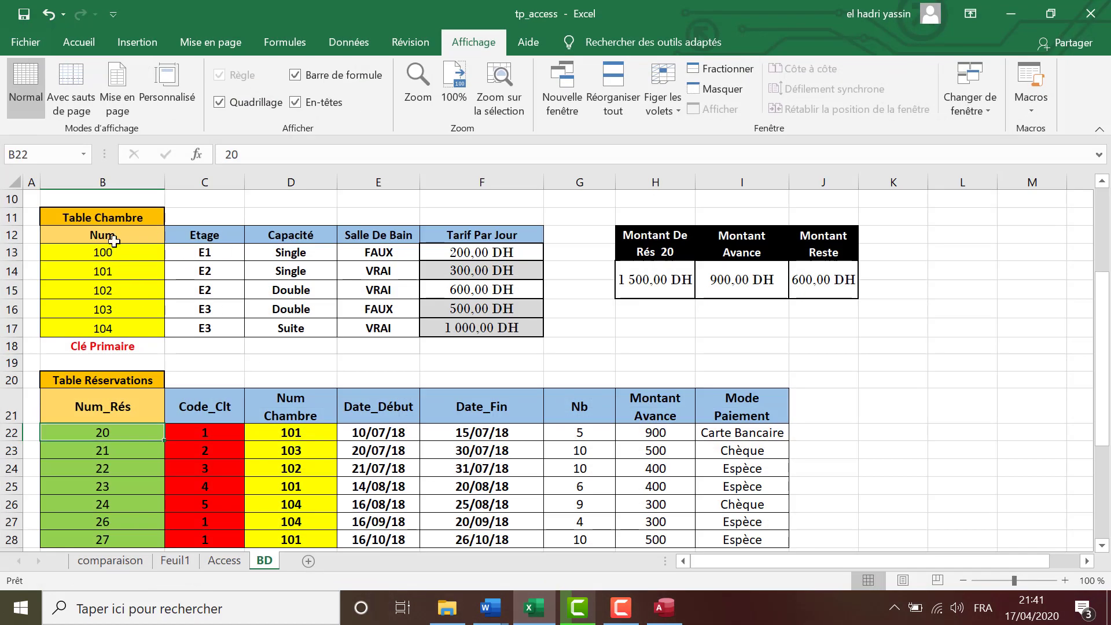
left_click_drag(114, 241, 258, 248)
scroll(279, 301, "up", 3)
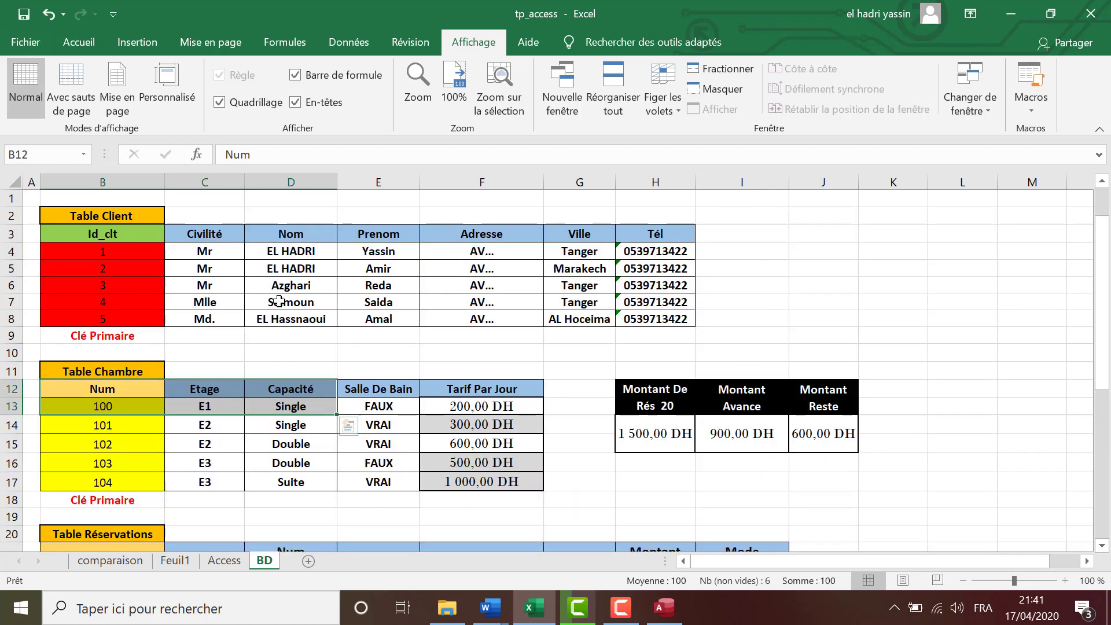
mouse_move(118, 236)
left_mouse_down()
mouse_move(218, 241)
mouse_move(615, 316)
left_mouse_up()
mouse_move(490, 608)
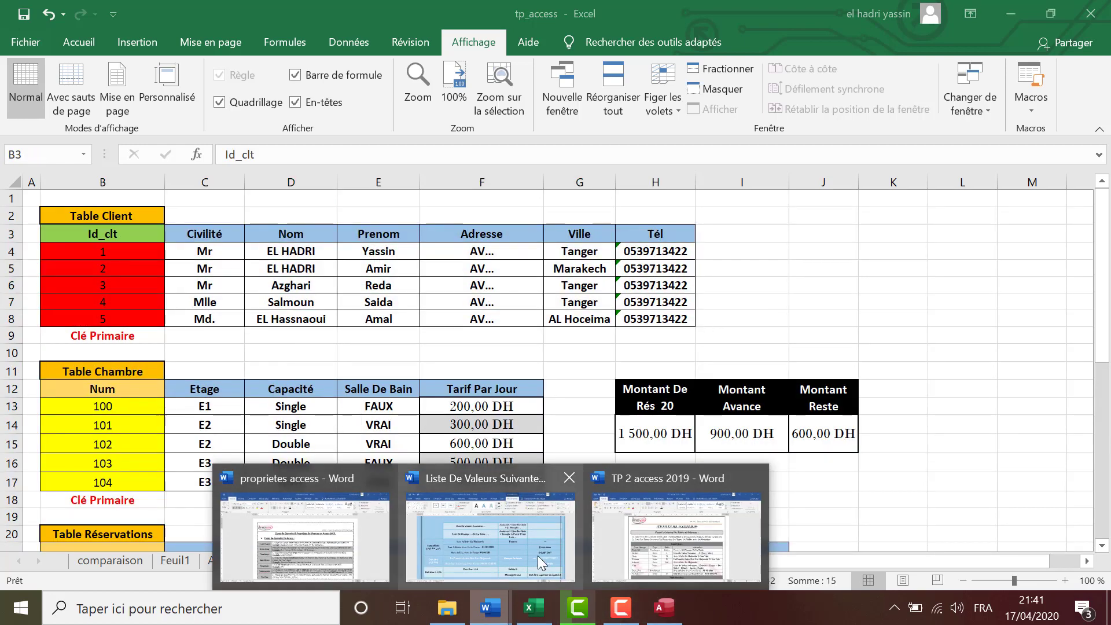
left_click(676, 538)
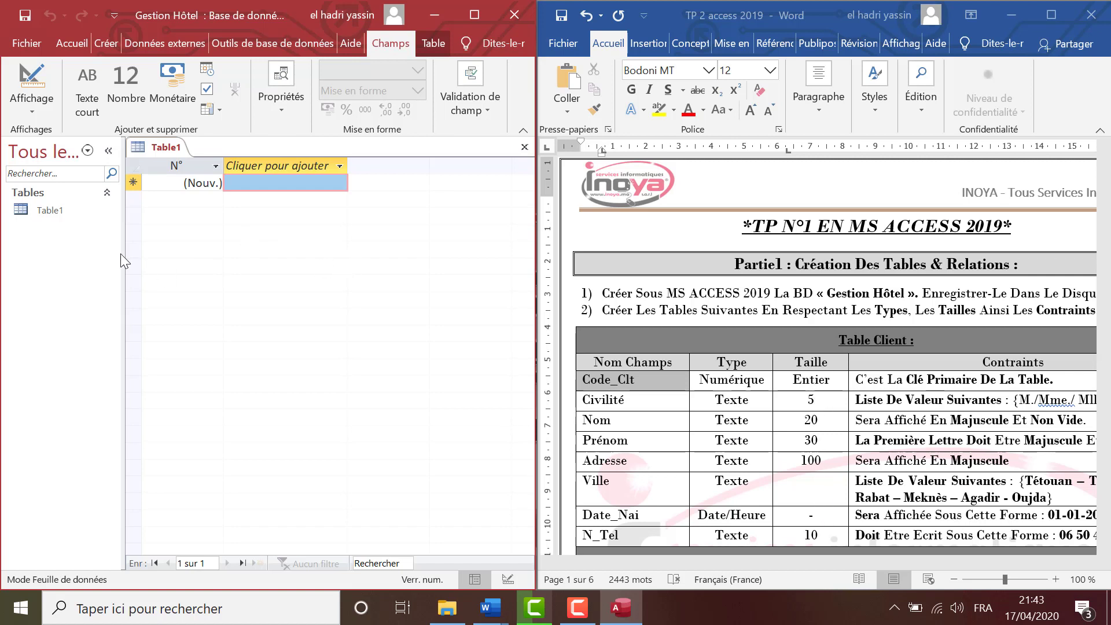
Open Table1 in design view, saving it as 'Table Client'.
left_click(66, 212)
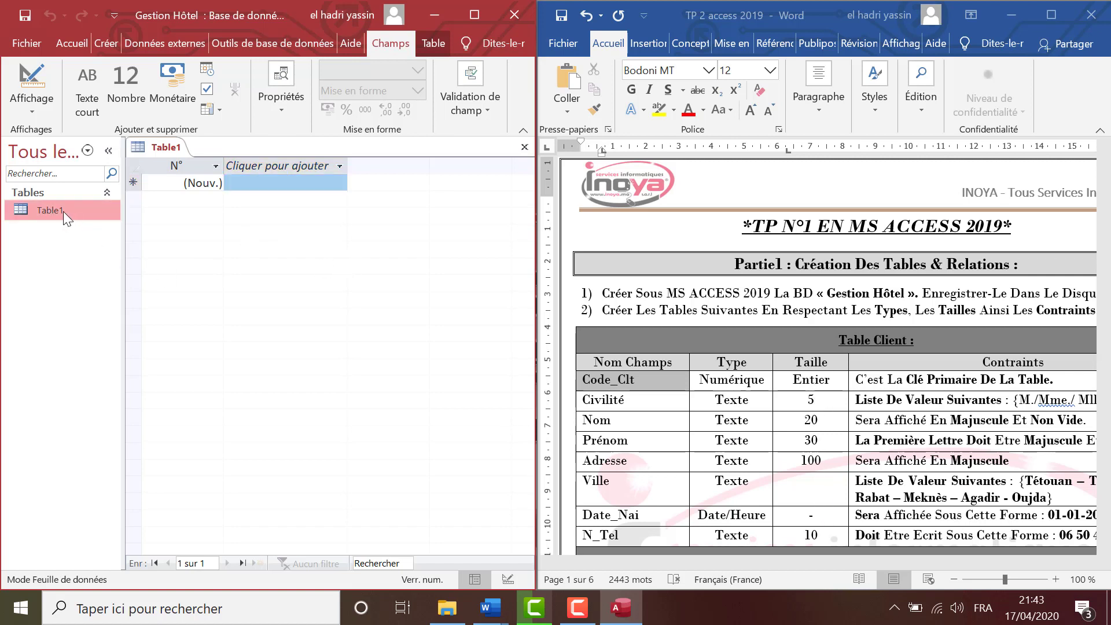
right_click(64, 211)
left_click(105, 252)
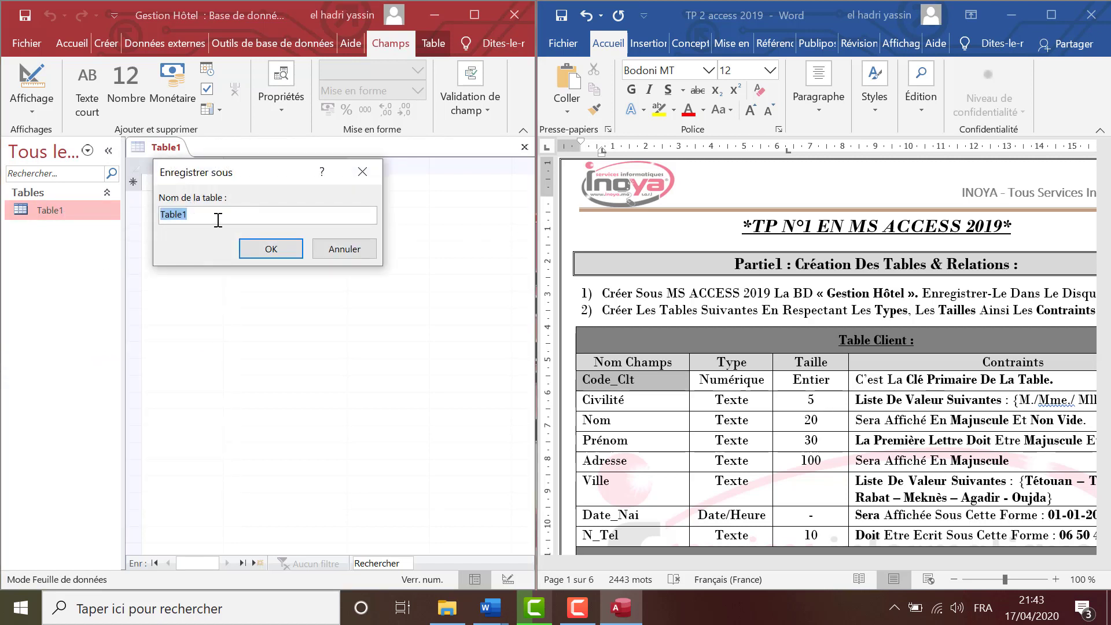
type("Table Client")
left_click(269, 248)
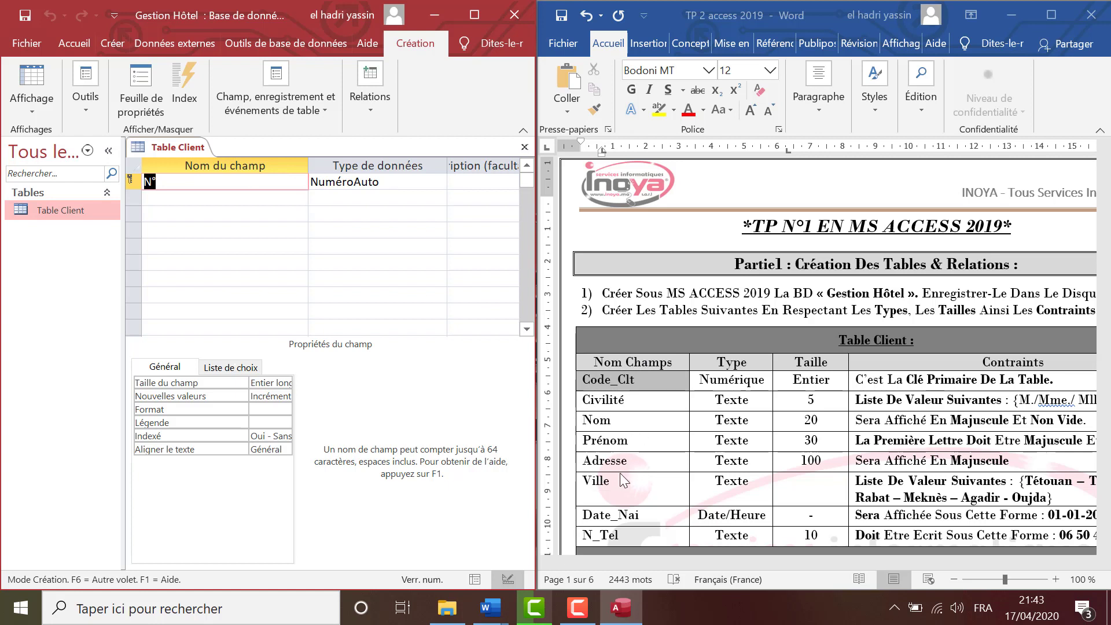
Rename the N° field to Code_clt and add the Civilité and Nom fields.
left_click(172, 184)
left_click_drag(179, 176, 143, 176)
left_click(184, 197)
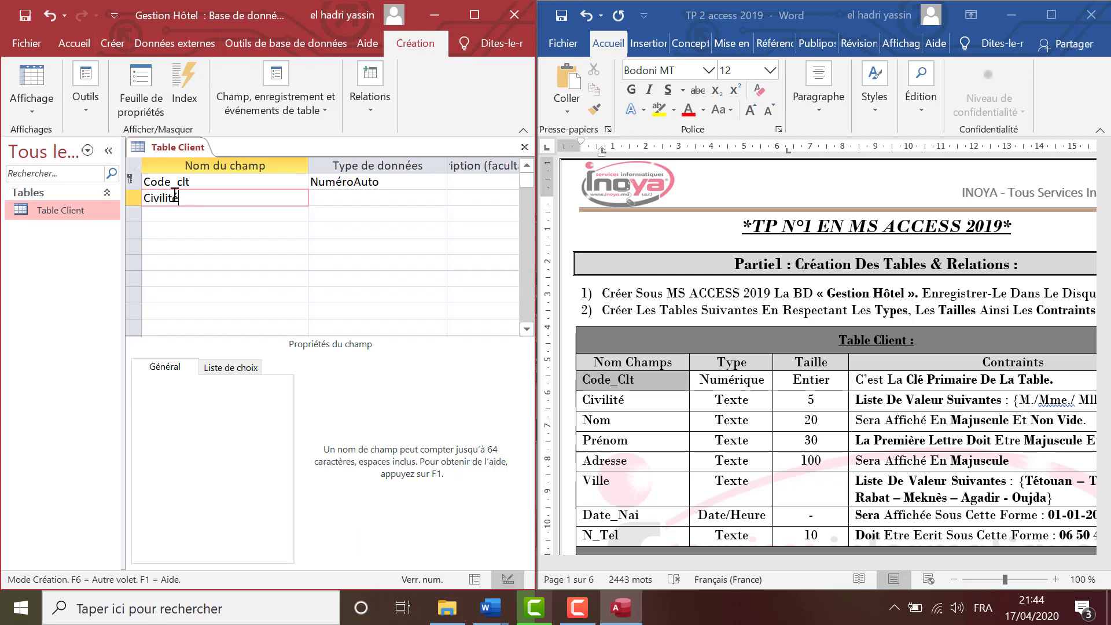
type("Civilité")
key("Down")
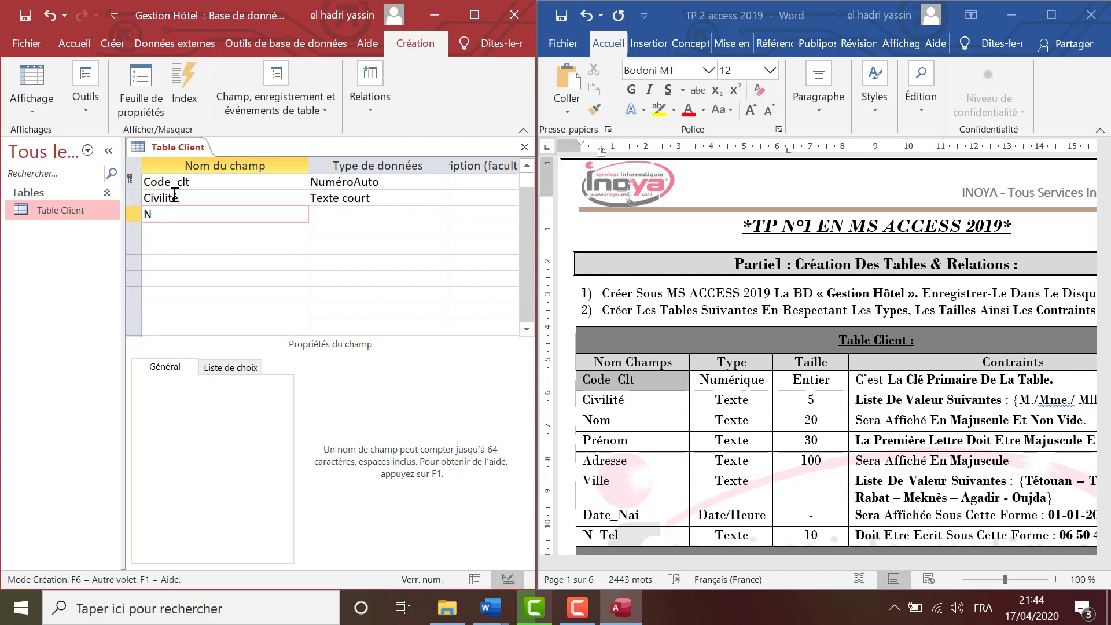
type("Nom")
key("Down")
Add the Prénom, Adresse, Ville, Date_nai and N_Tél field names.
type("P")
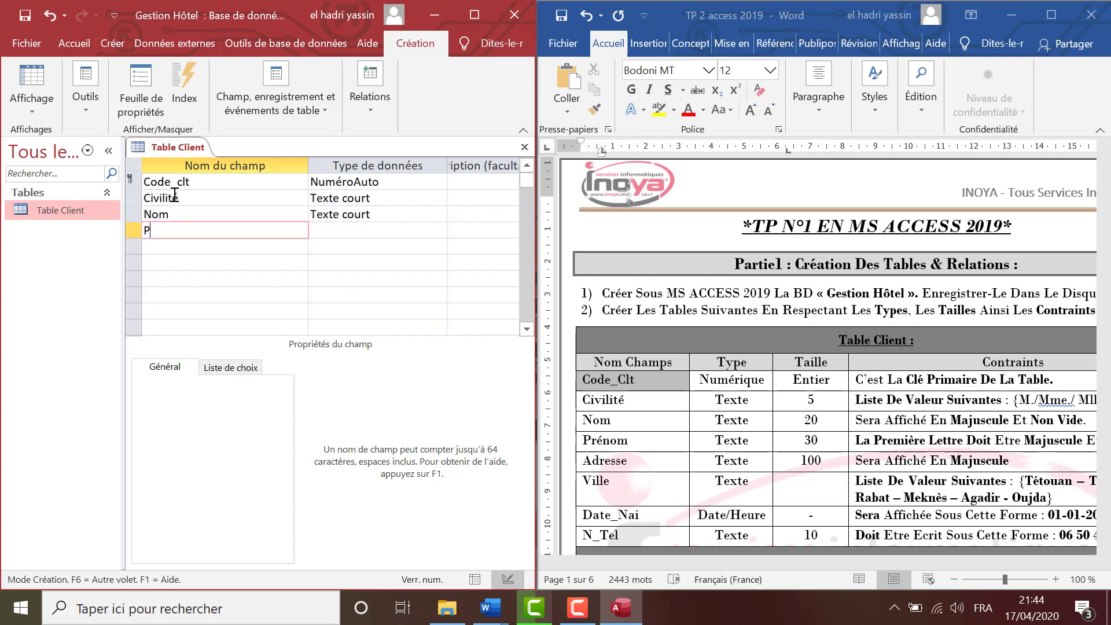
type("rénom")
key("Down")
type("Ad")
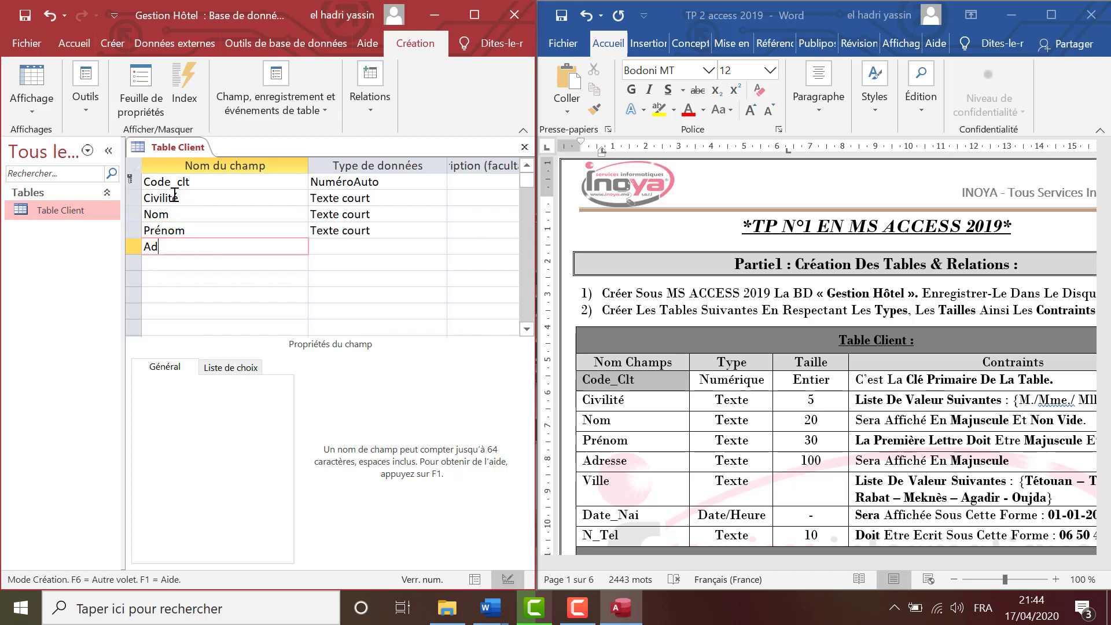
type("resse")
key("Down")
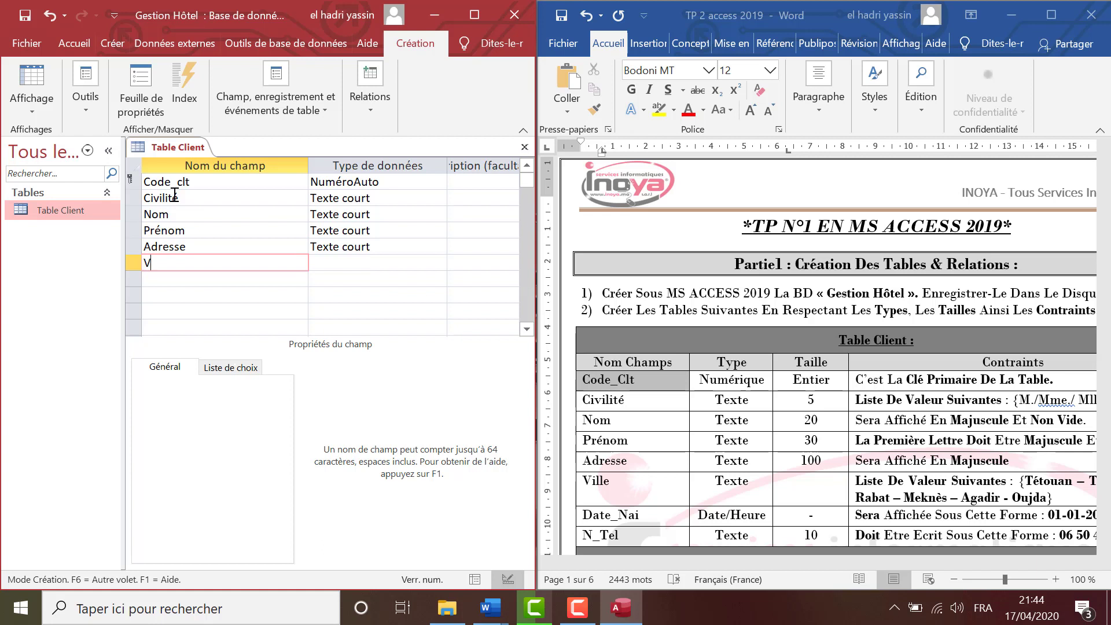
type("Ville")
key("Down")
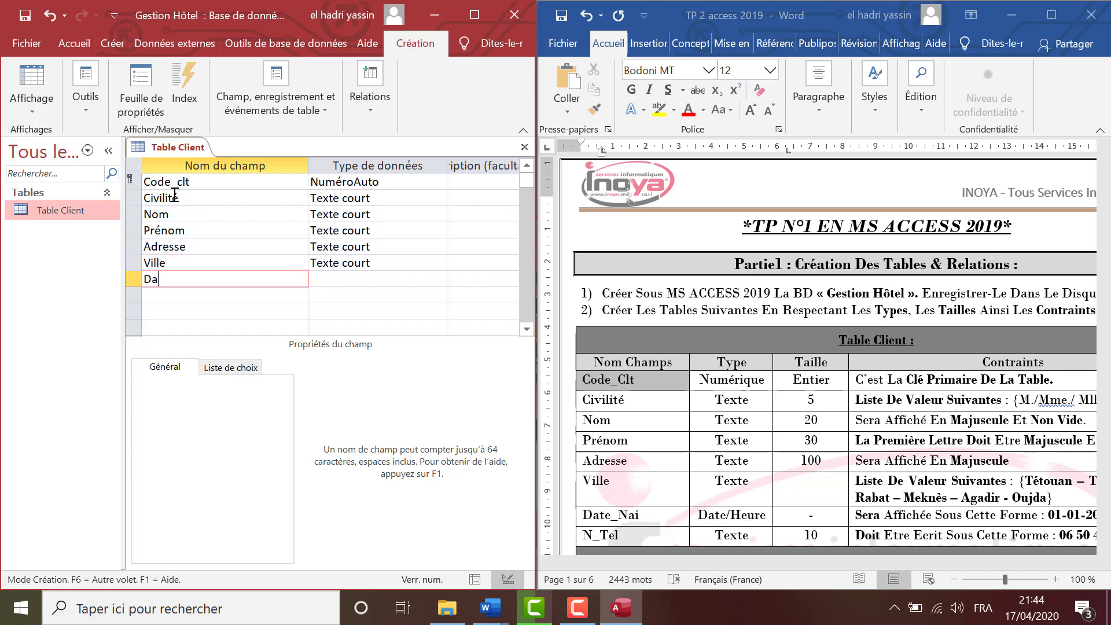
type("Date_nai")
key("Down")
type("N")
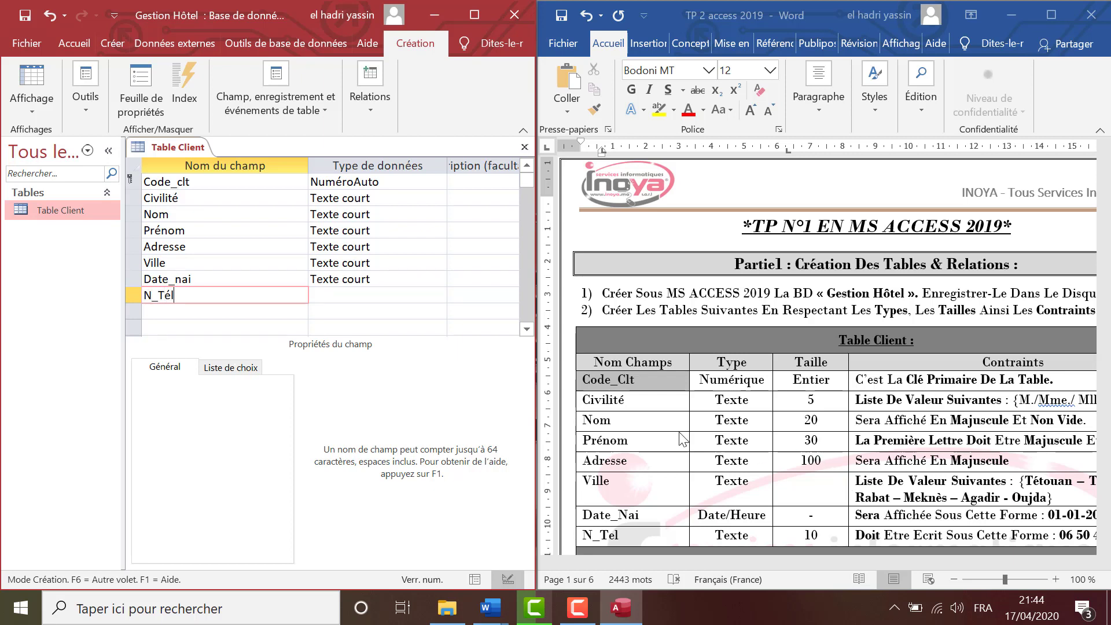
Commit the N_Tél name and change Code_clt's data type from NuméroAuto to Numérique.
left_click(360, 181)
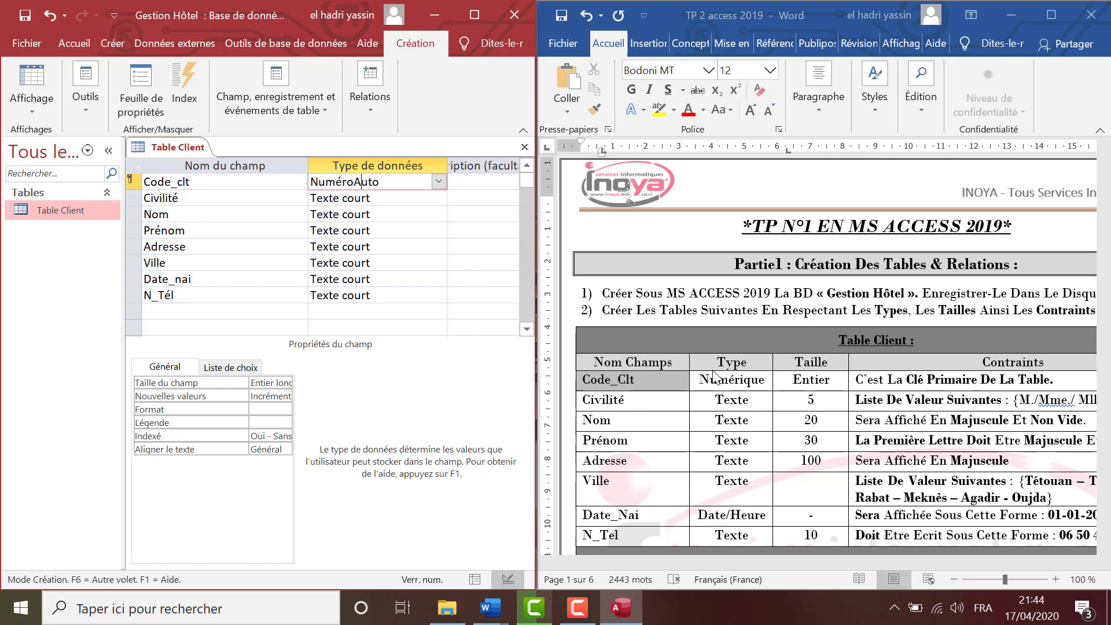
left_click(439, 181)
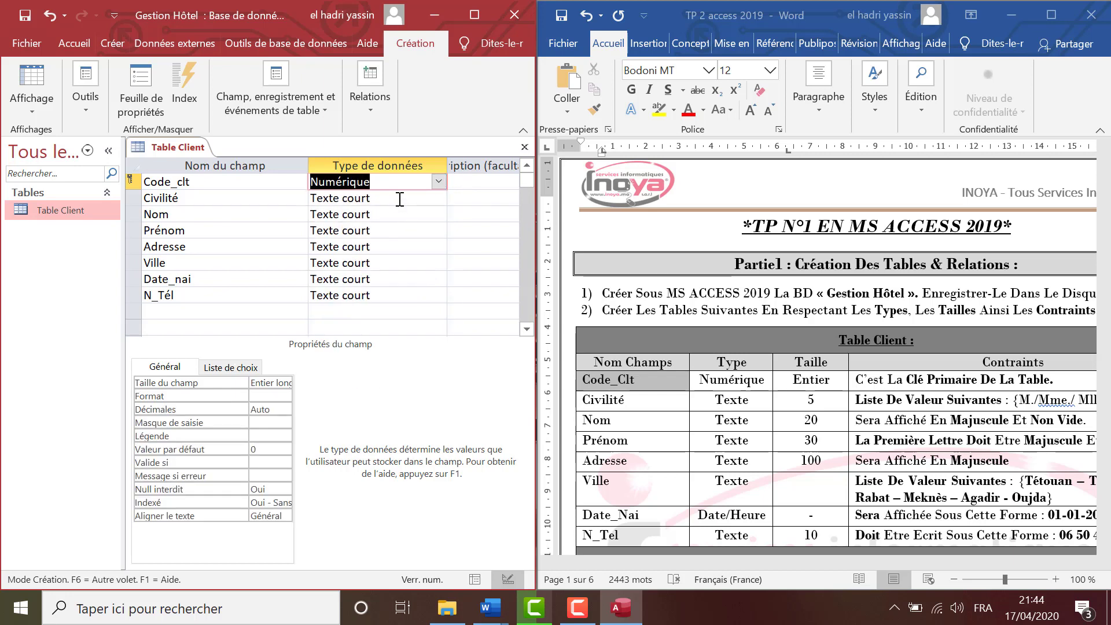
left_click(352, 199)
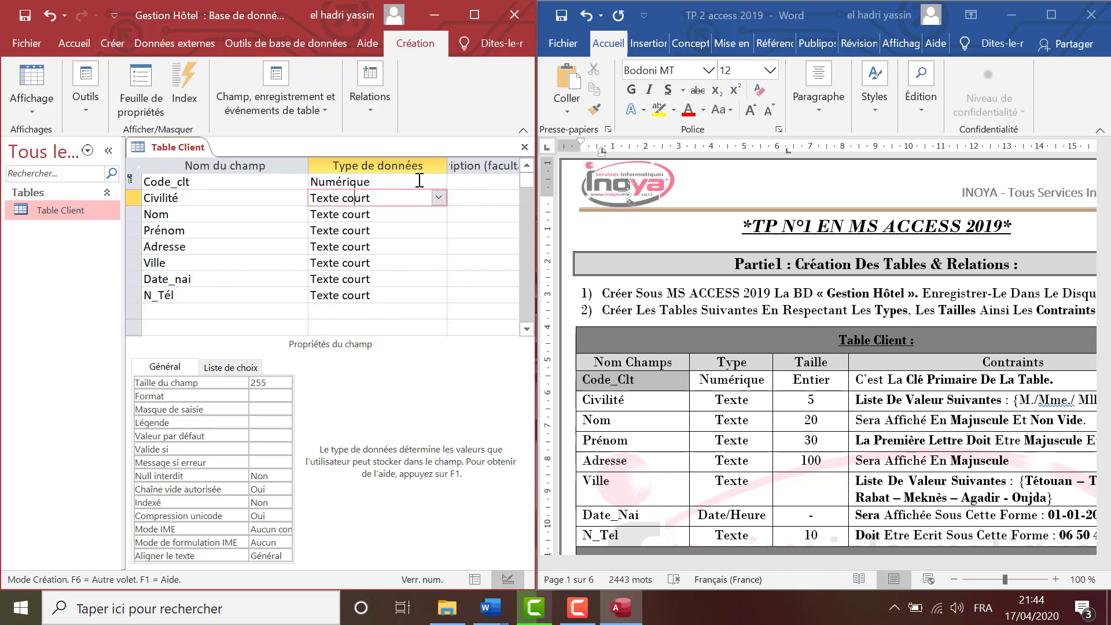
left_click(421, 181)
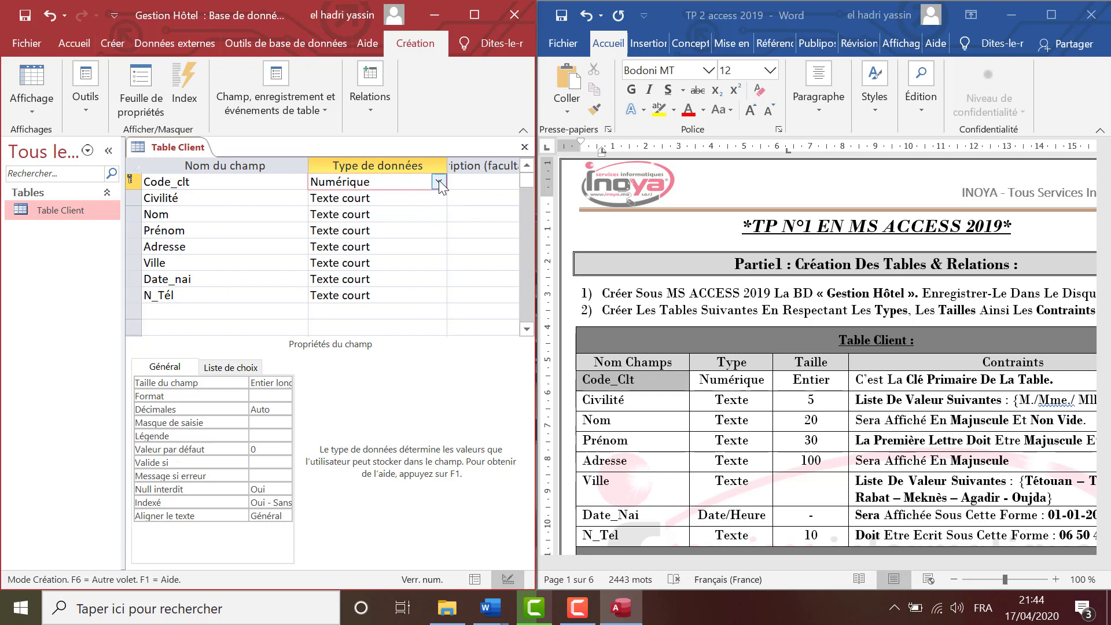
left_click(439, 181)
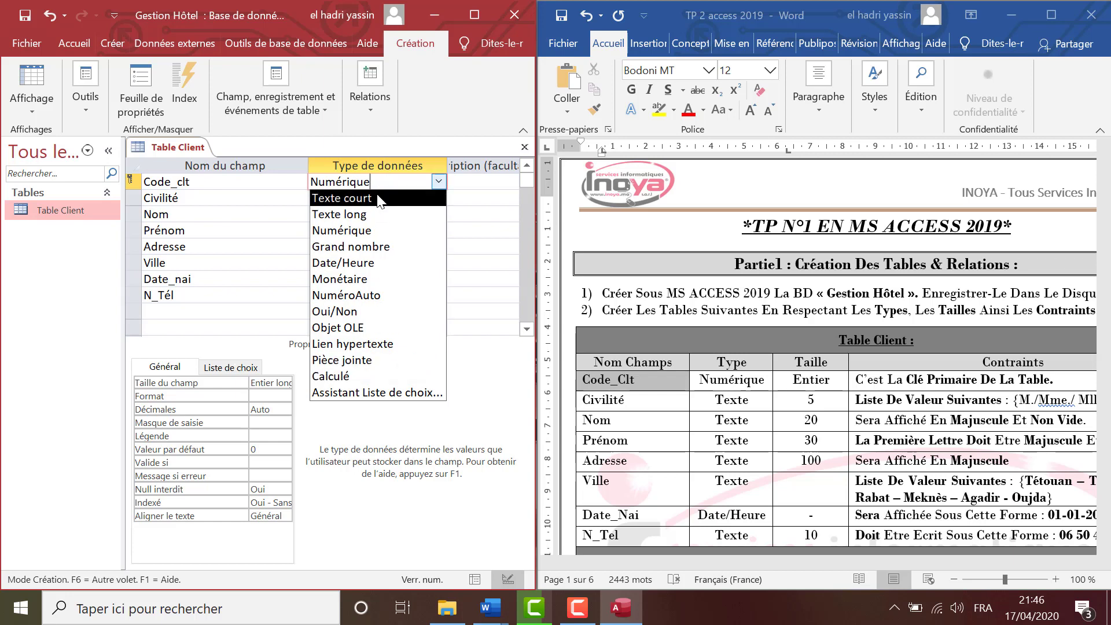
Set Date_nai's data type to Date/Heure, keeping Code_clt as Numérique.
left_click(455, 200)
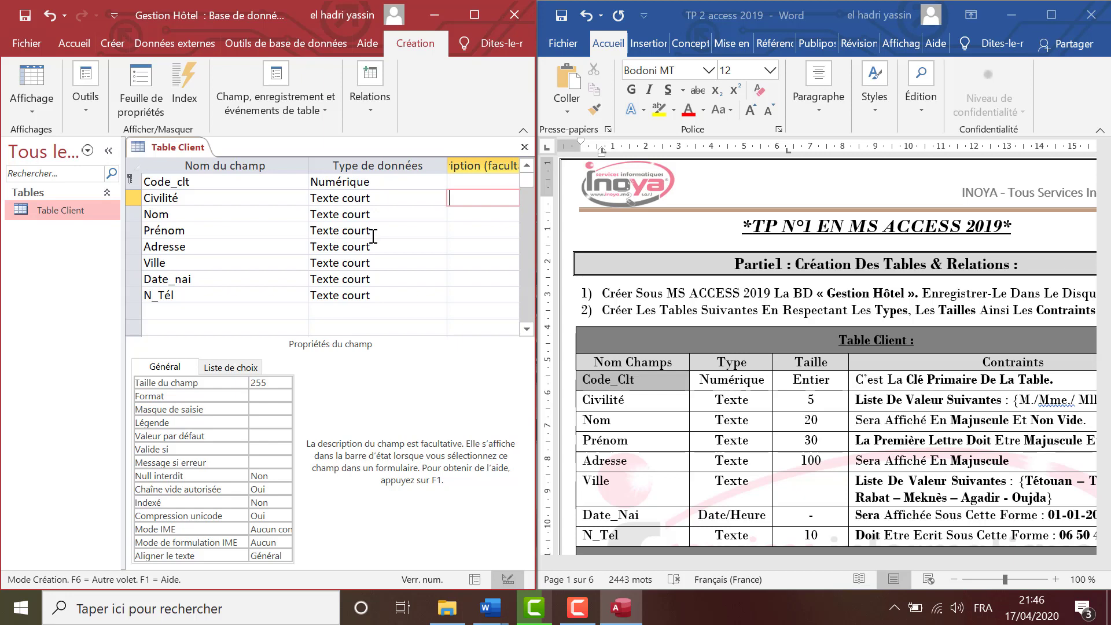
left_click(362, 278)
left_click(439, 279)
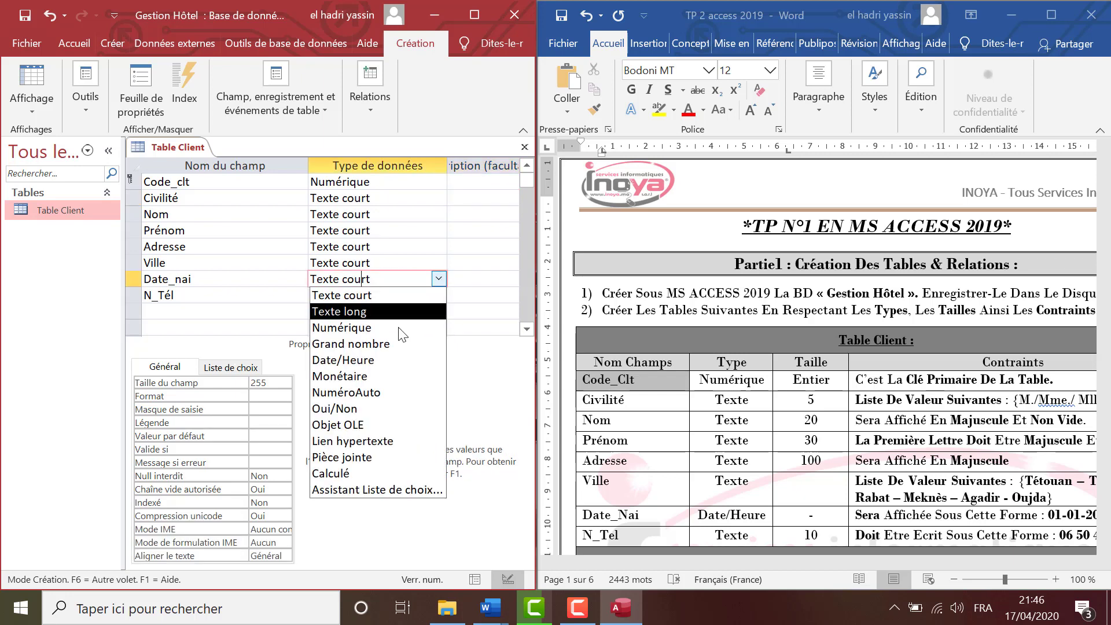
left_click(393, 369)
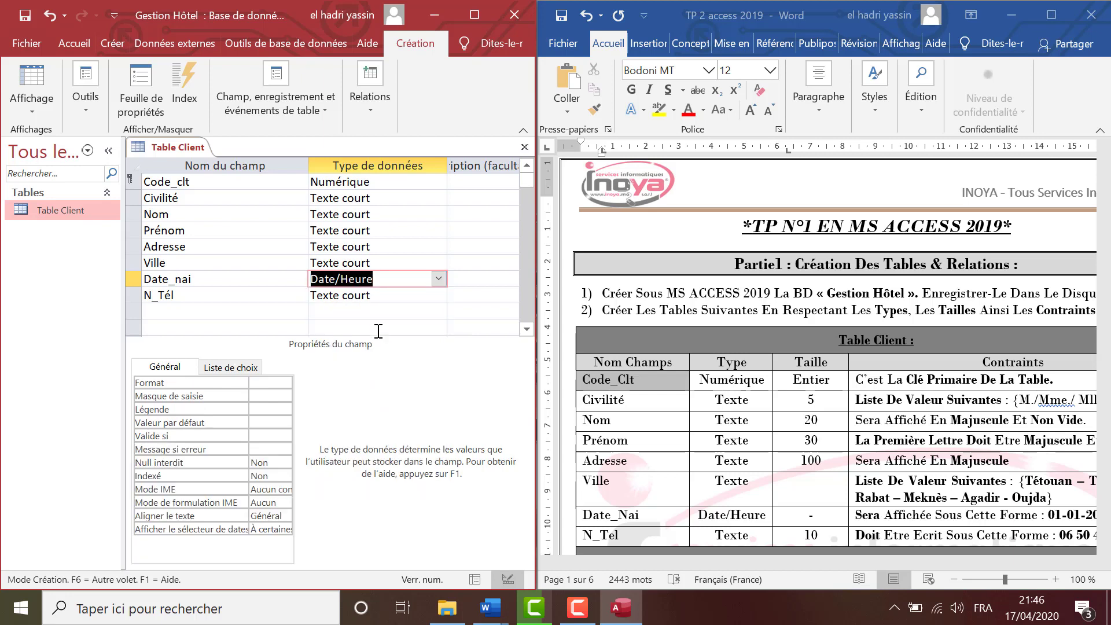
Inspect the N_Tél, Code_clt, Civilité and Nom properties and collapse the navigation pane.
left_click(373, 295)
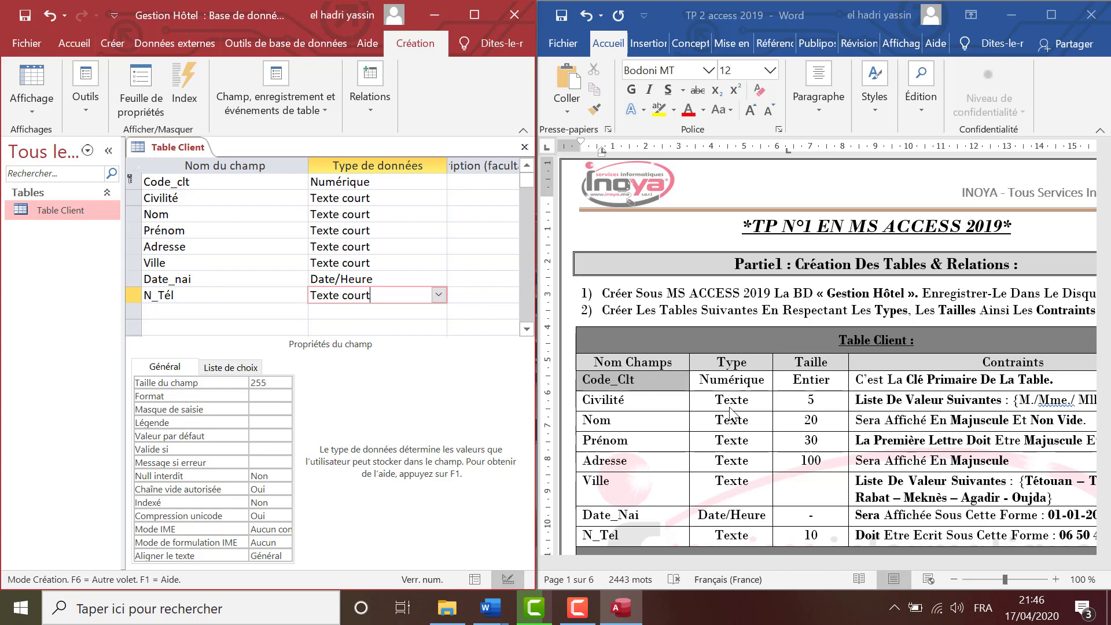
left_click(281, 181)
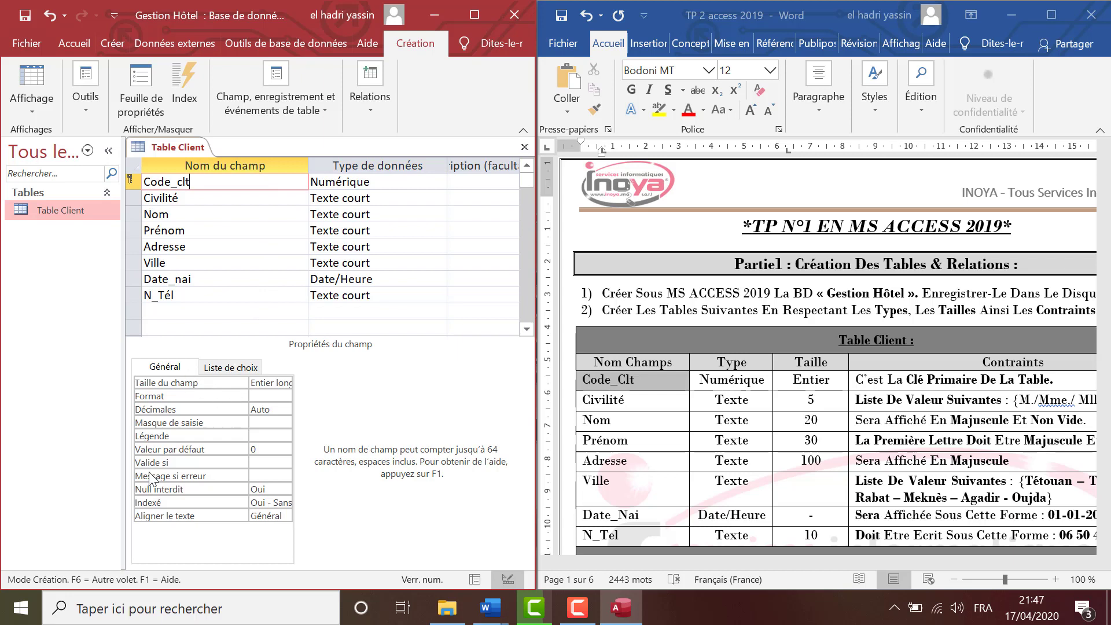
left_click(190, 198)
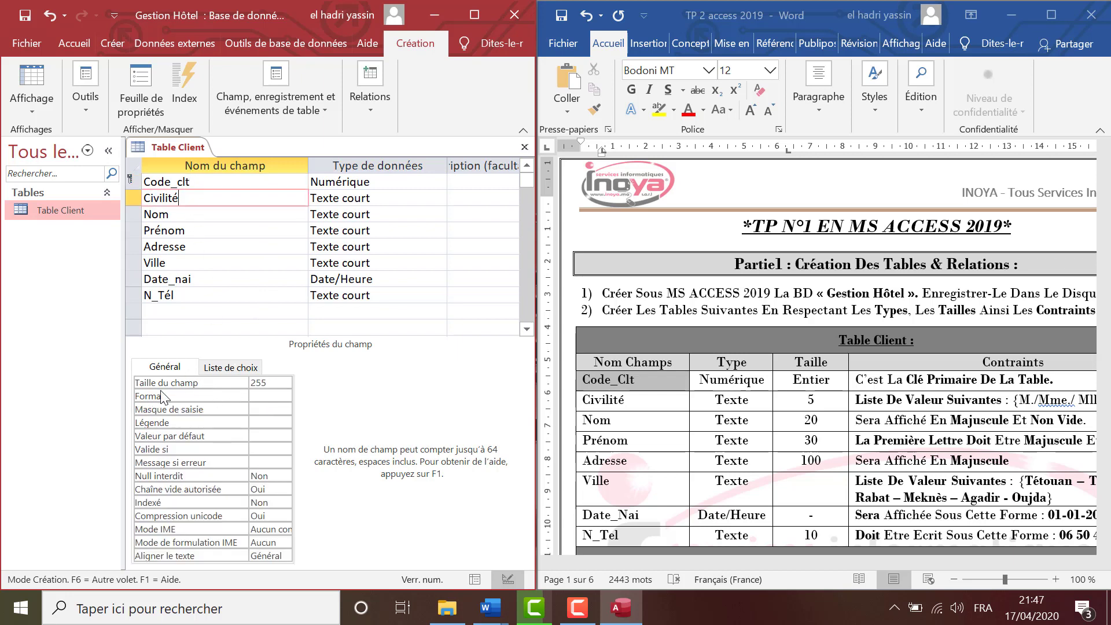
left_click(177, 214)
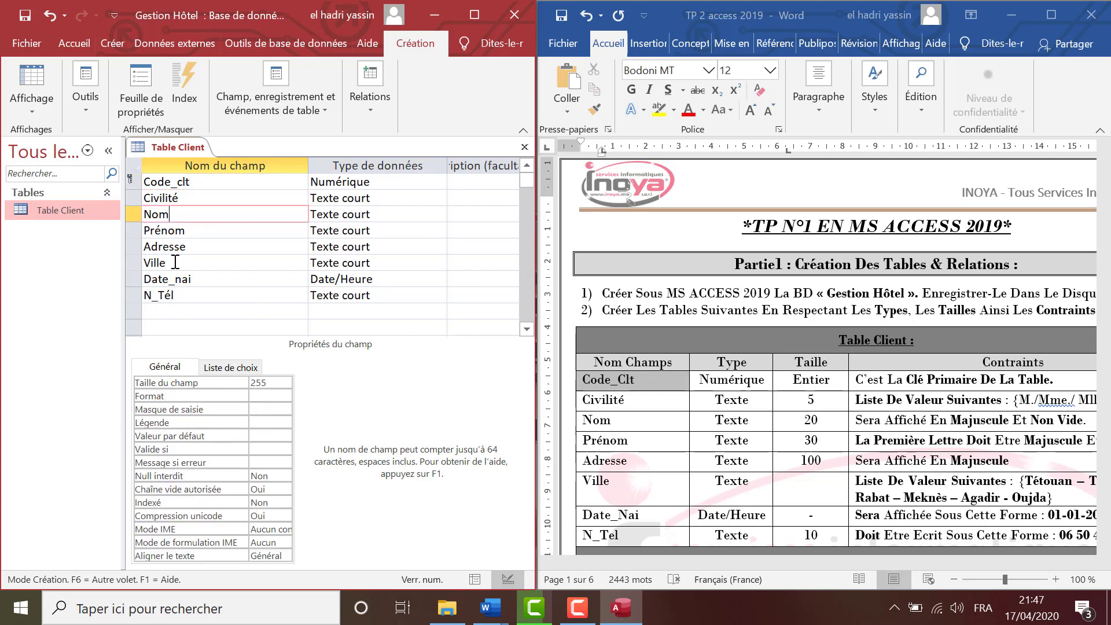
left_click(191, 182)
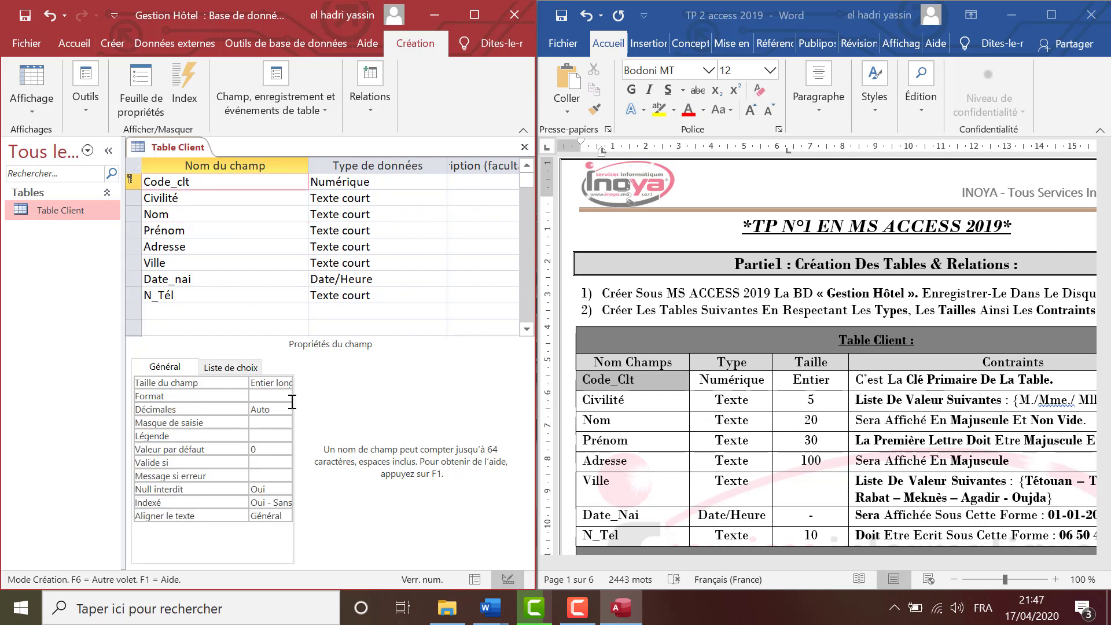
left_click(108, 151)
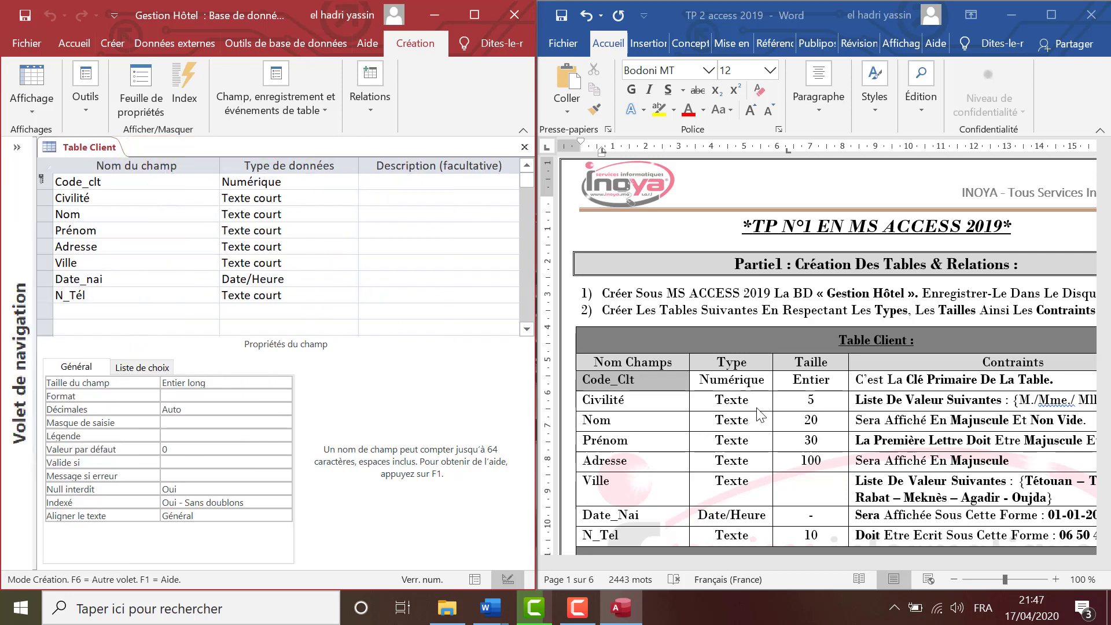
left_click(312, 181)
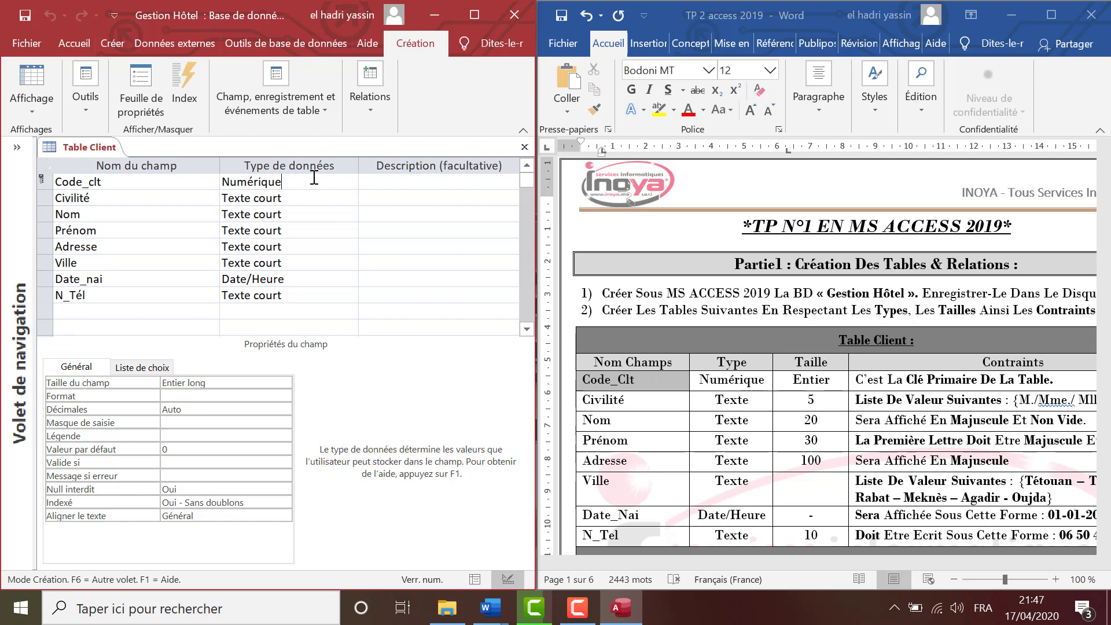
left_click(266, 379)
Set Code_clt's field size to Entier, leaving Civilité at 255.
left_click(284, 383)
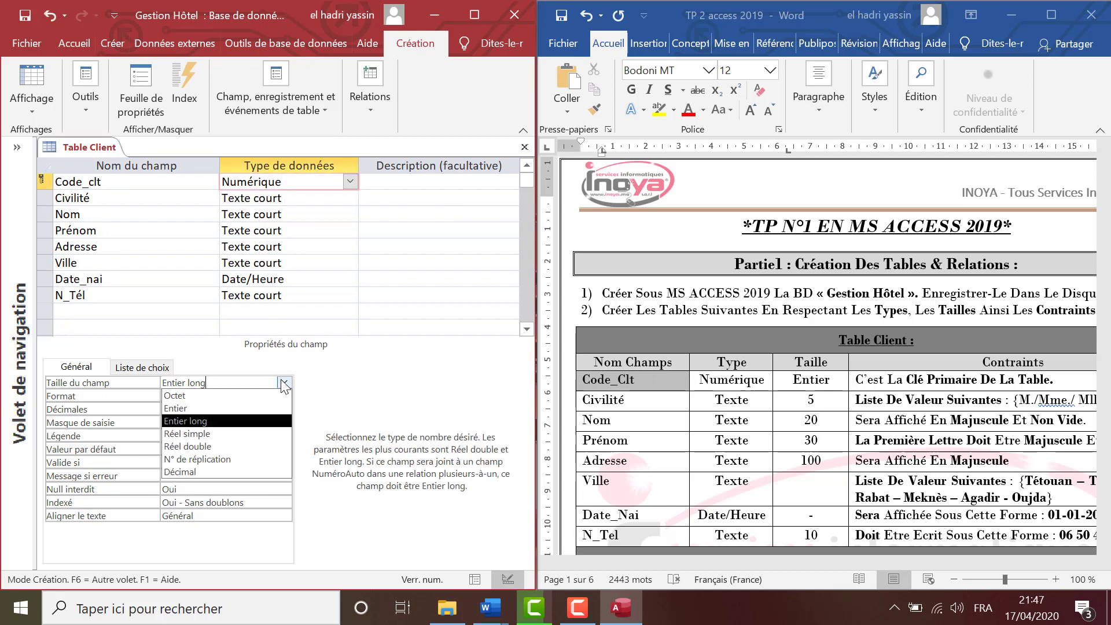
left_click(242, 409)
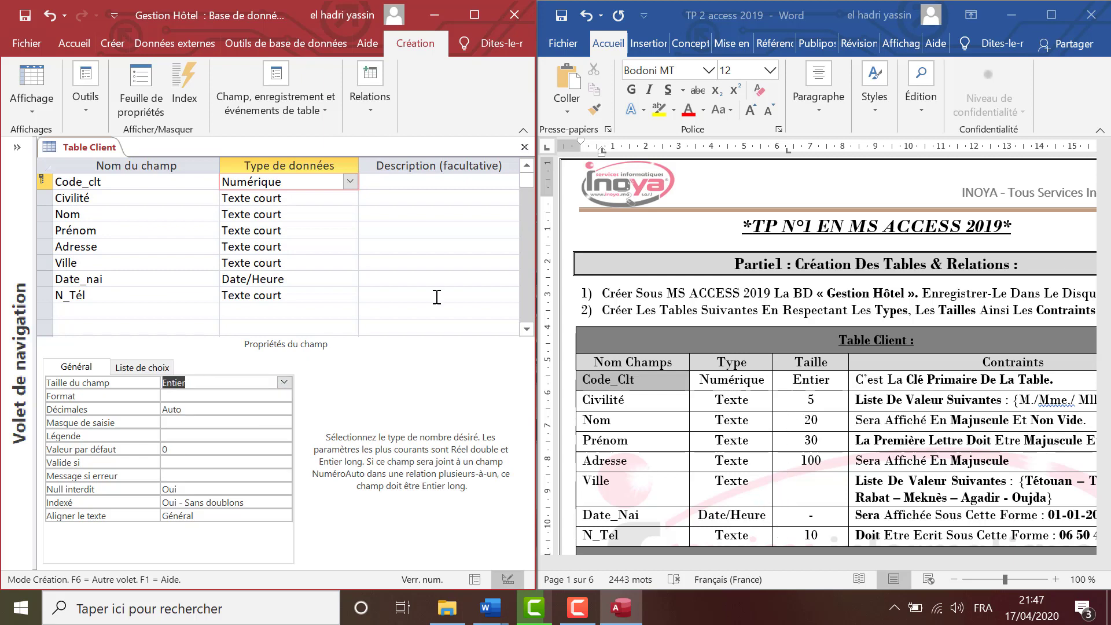
left_click(169, 199)
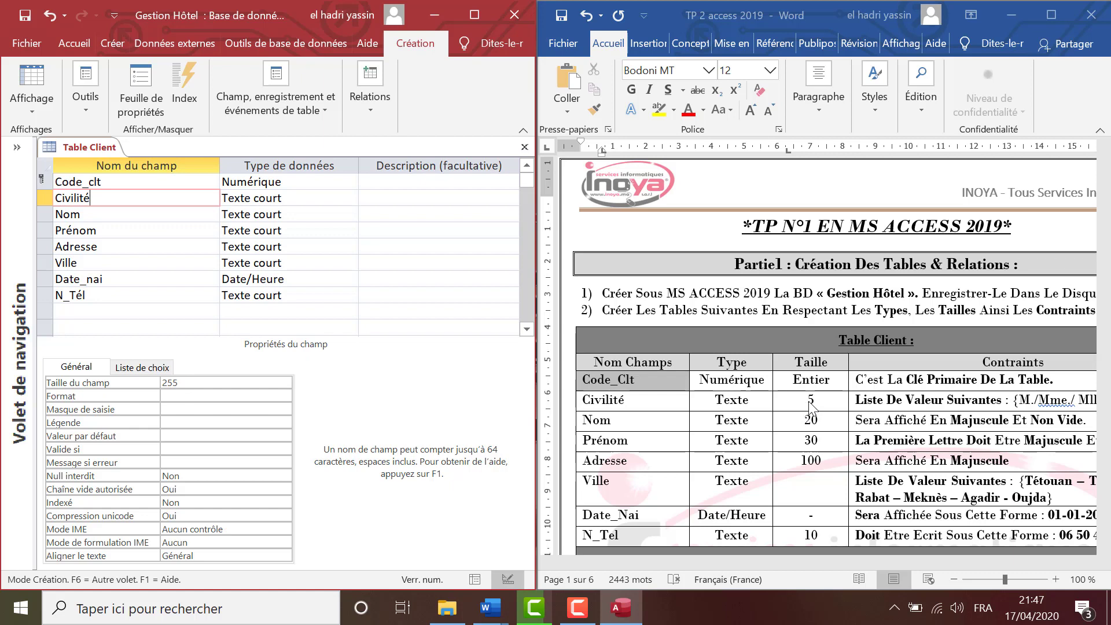
left_click(154, 381)
left_click(154, 381)
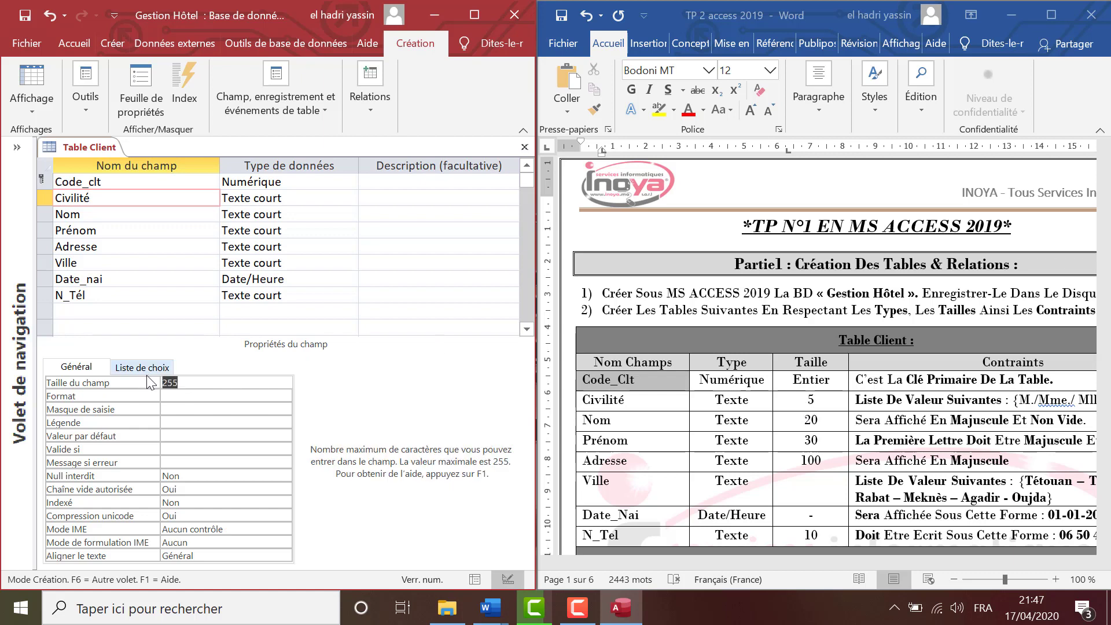
Set Nom's field size to 20 and Prénom's field size to 30.
left_click(124, 213)
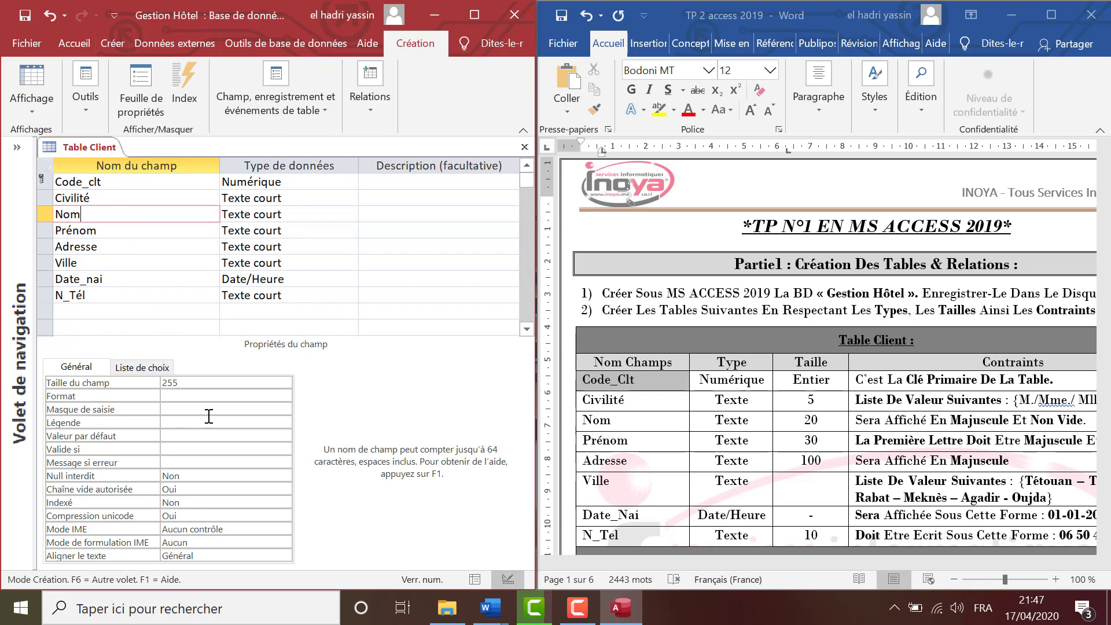
double_click(196, 383)
type("2")
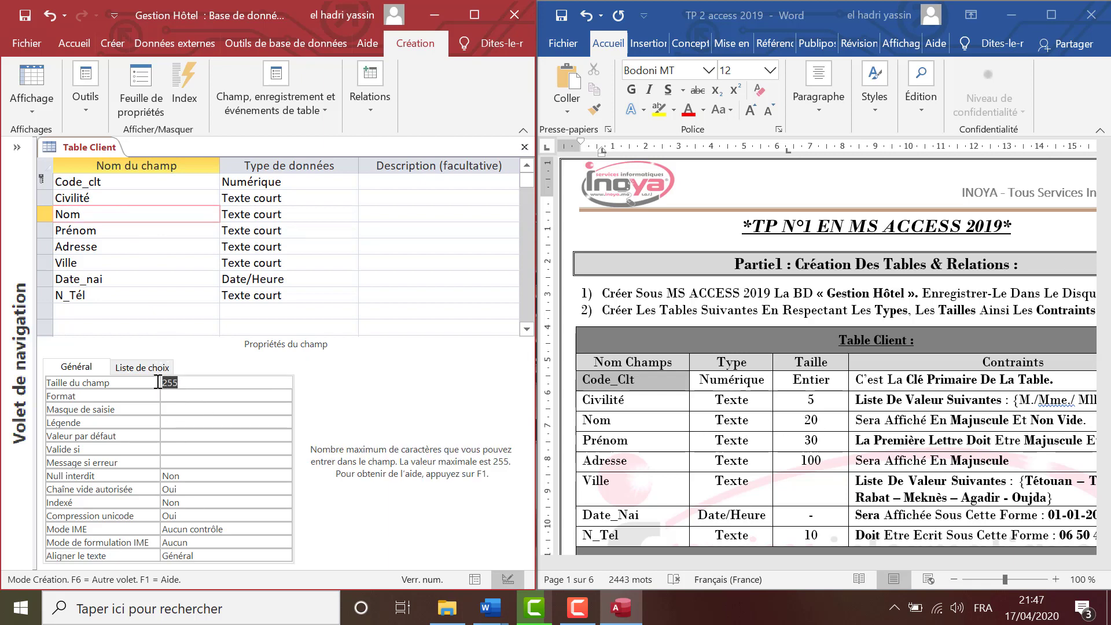
type("0")
left_click(114, 230)
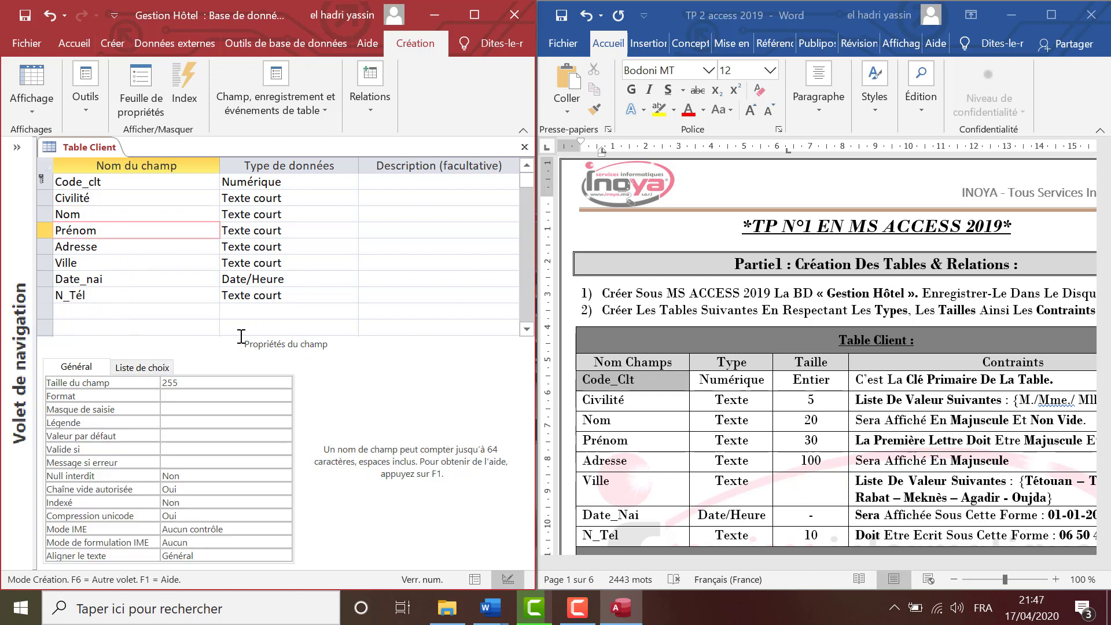
left_click(146, 384)
left_click(146, 384)
type("30")
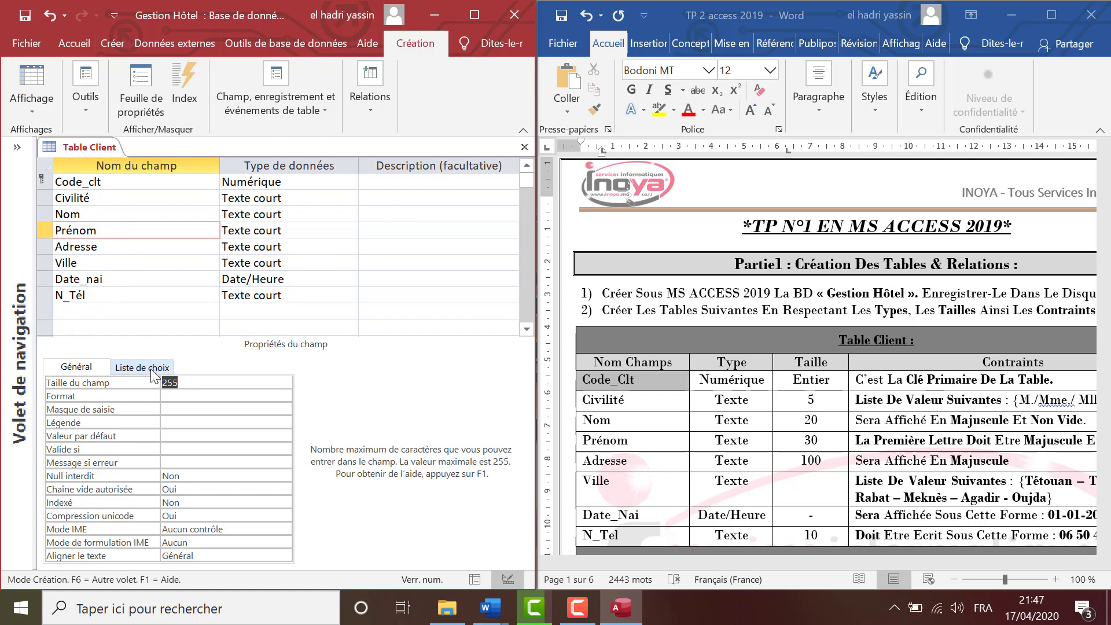
Set Adresse's field size to 100.
left_click(124, 248)
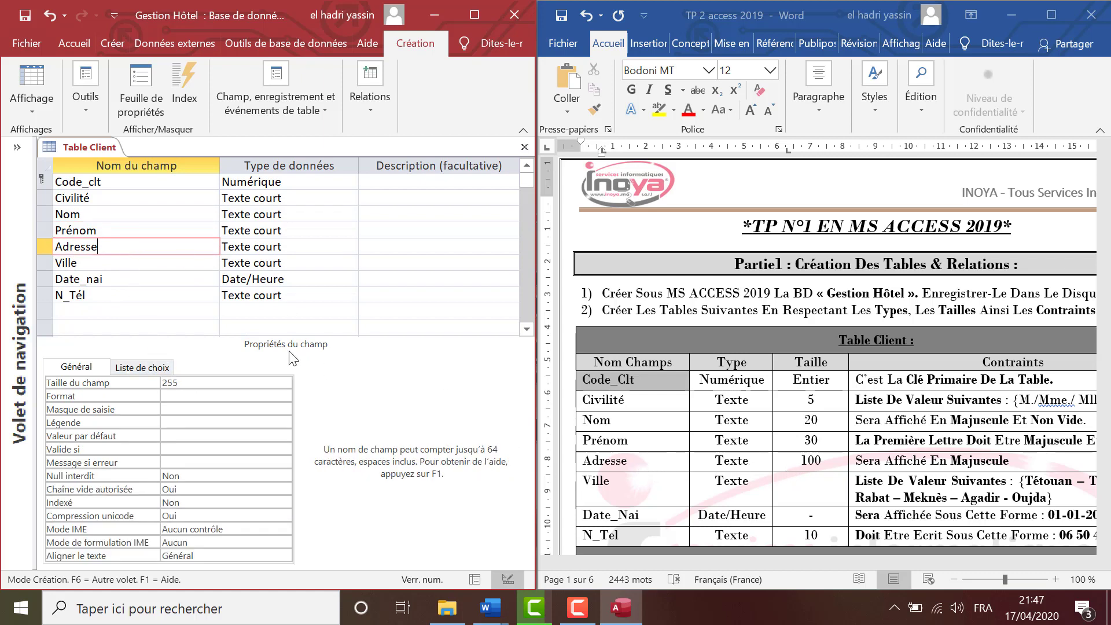
left_click(153, 383)
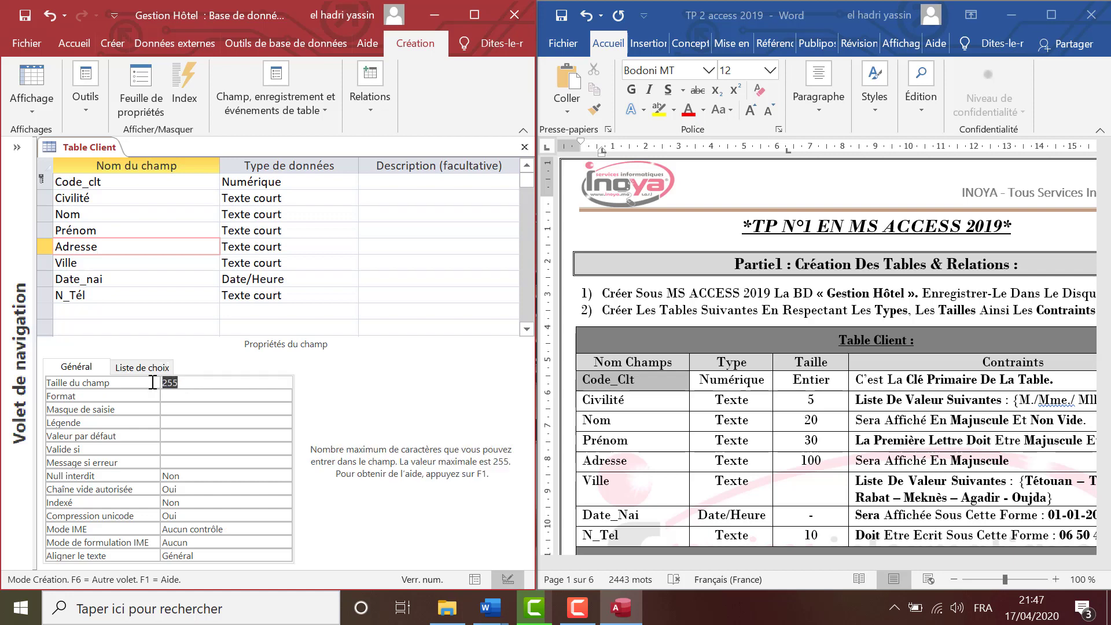
left_click(105, 249)
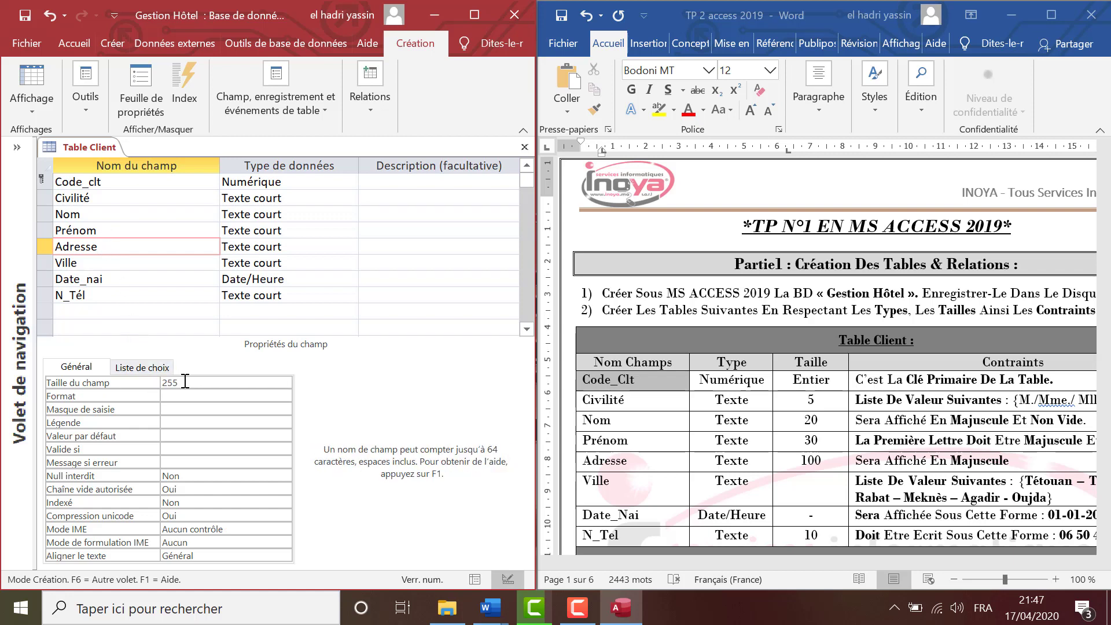
left_click(146, 385)
type("100")
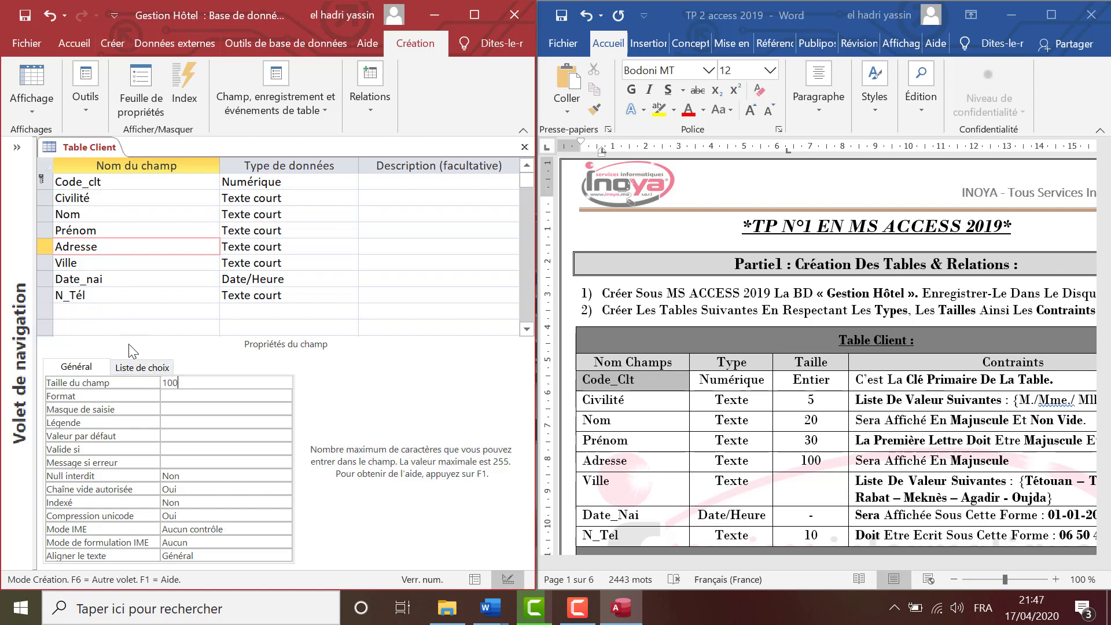
left_click(118, 262)
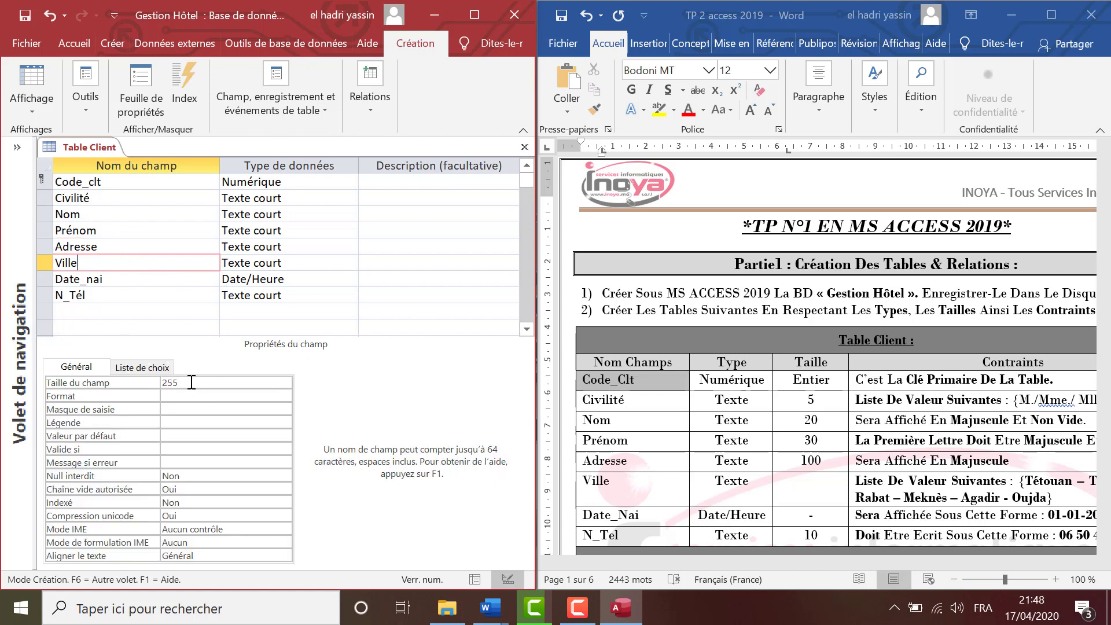
left_click(155, 281)
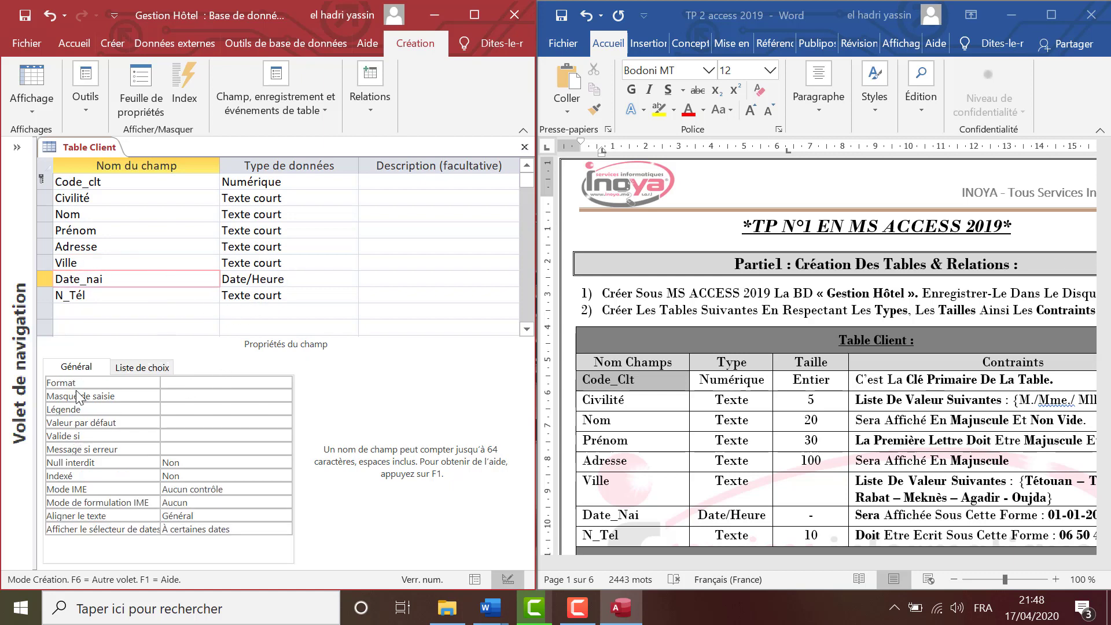
Review the Code_clt, Civilité and Date_nai properties, then set N_Tél's field size to 10.
left_click(268, 184)
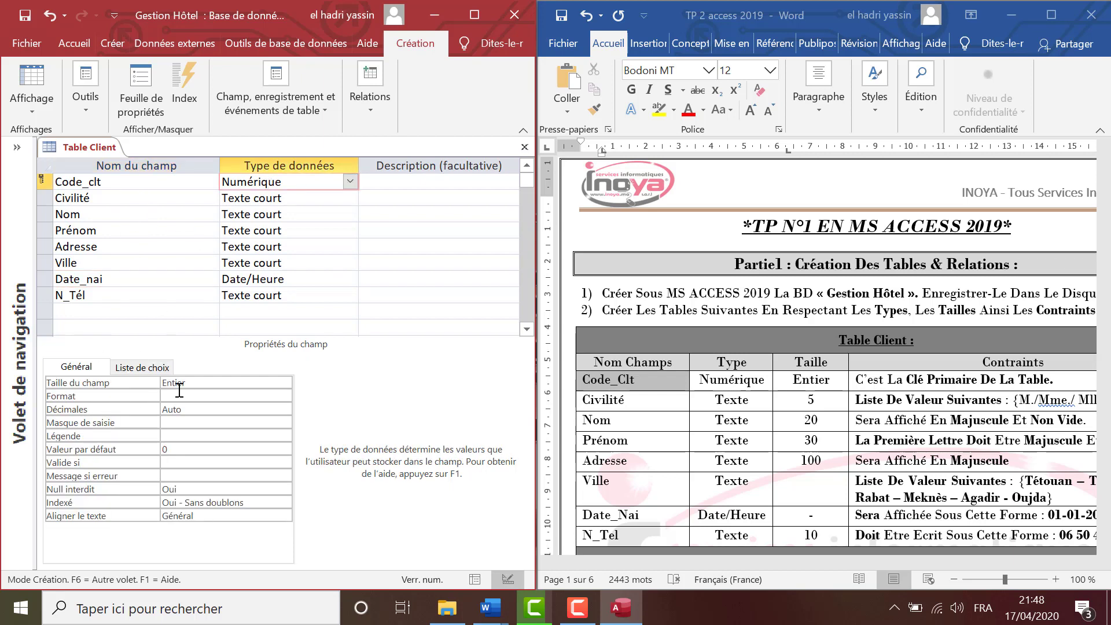
left_click(257, 198)
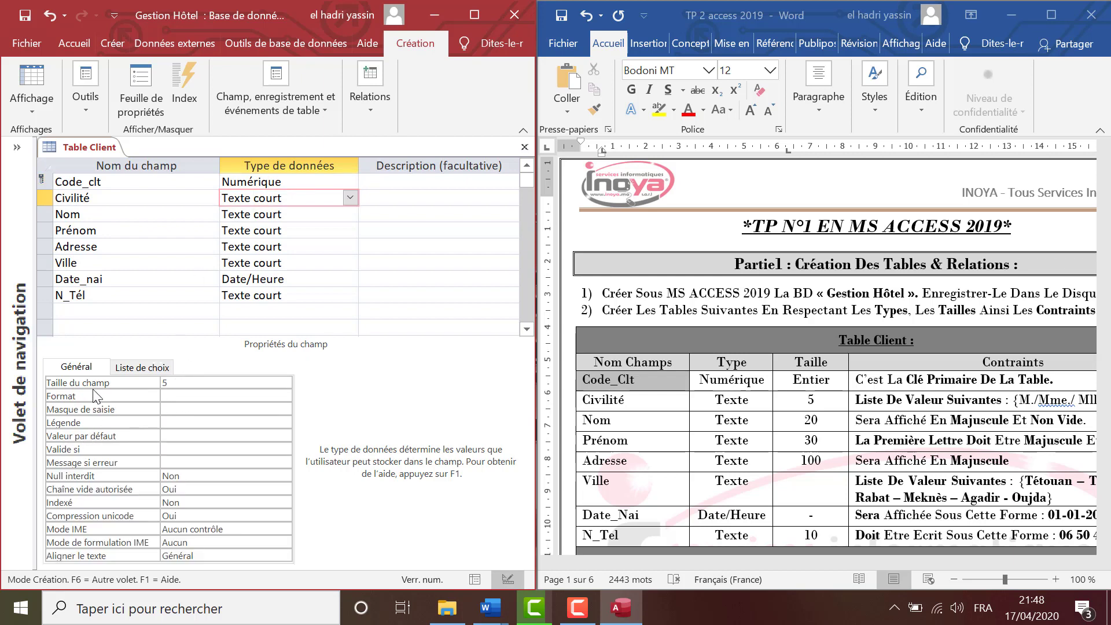
left_click(255, 281)
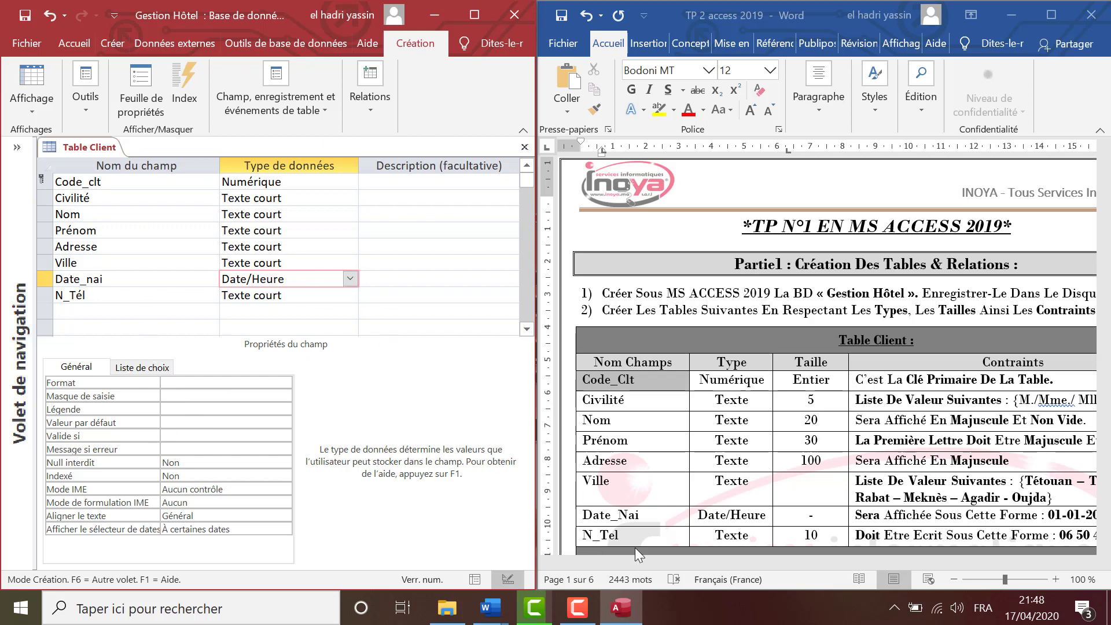
left_click(284, 292)
left_click(174, 383)
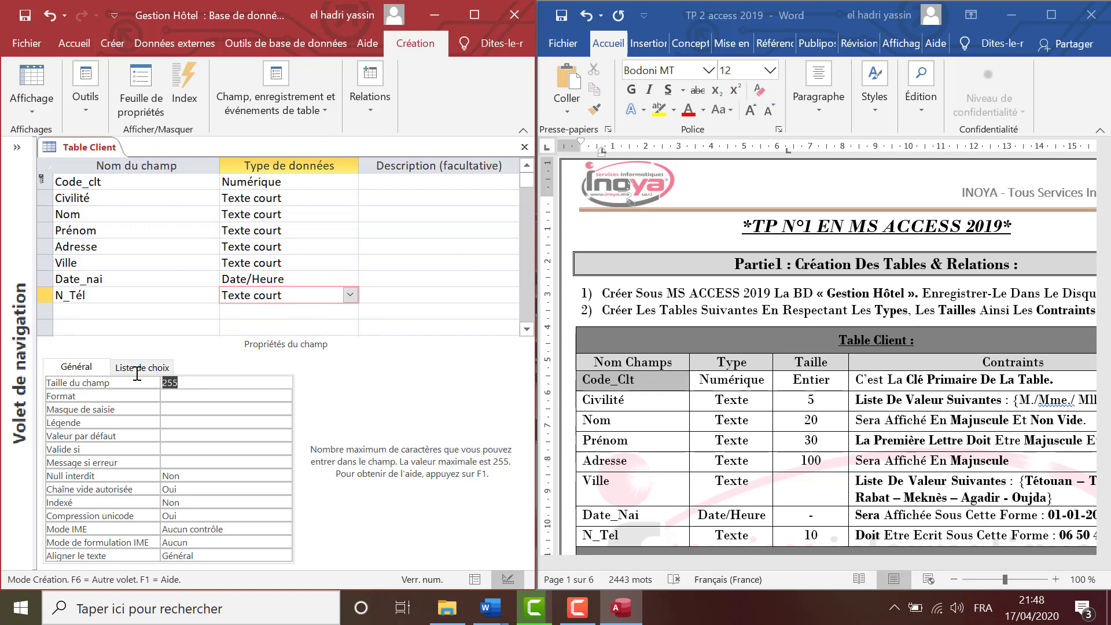
type("10")
Check the table requirements in the Word assignment document, then return to Code_clt.
left_click(1021, 564)
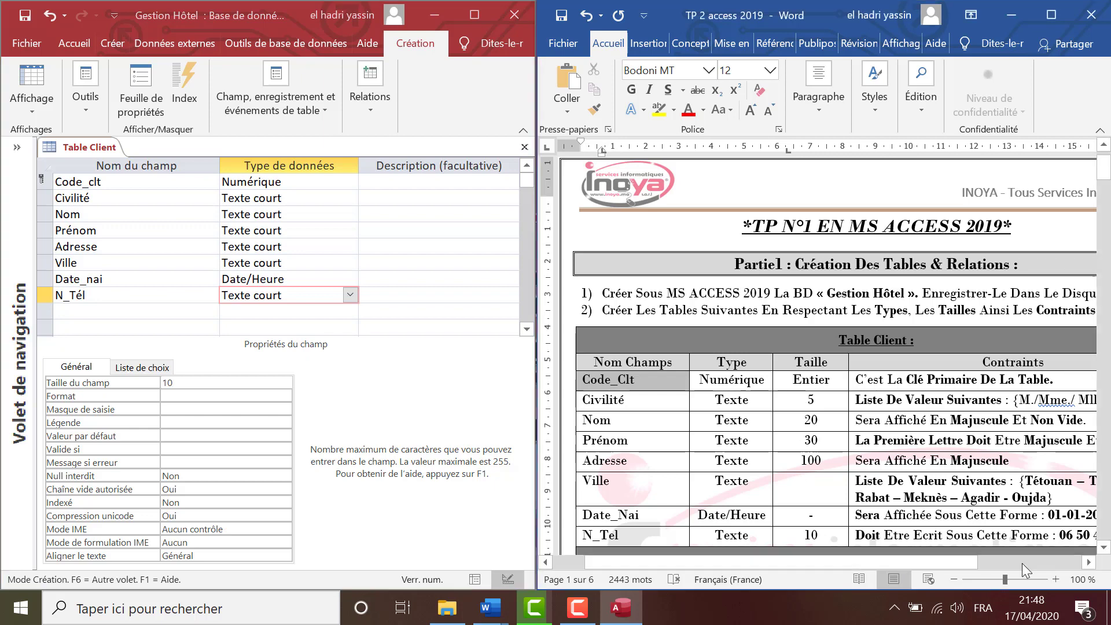
left_click(1089, 564)
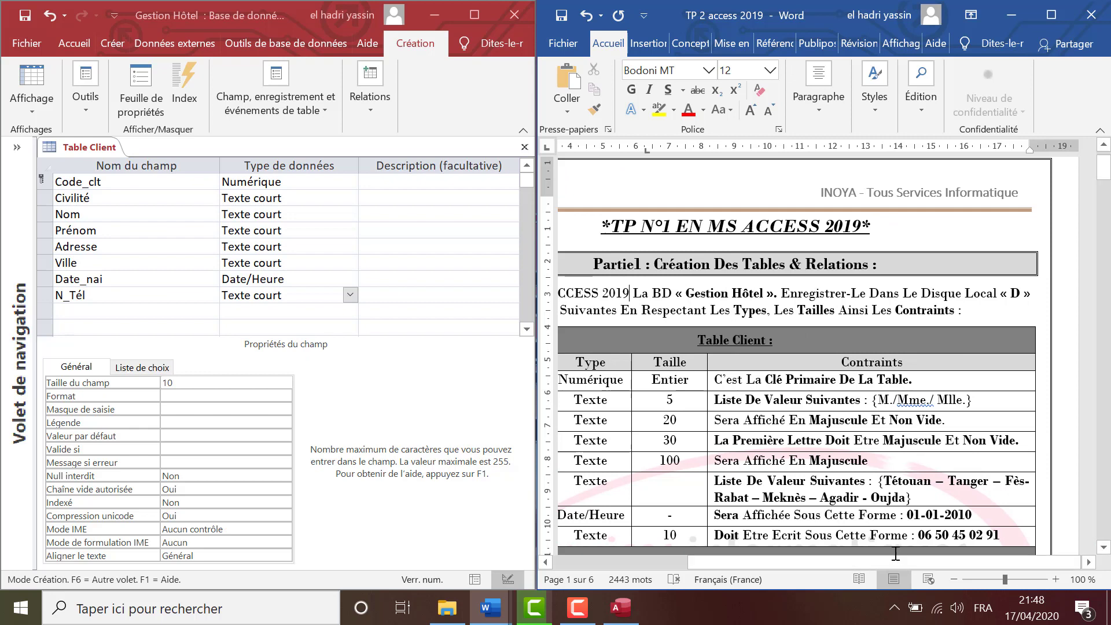
left_click_drag(871, 561, 790, 568)
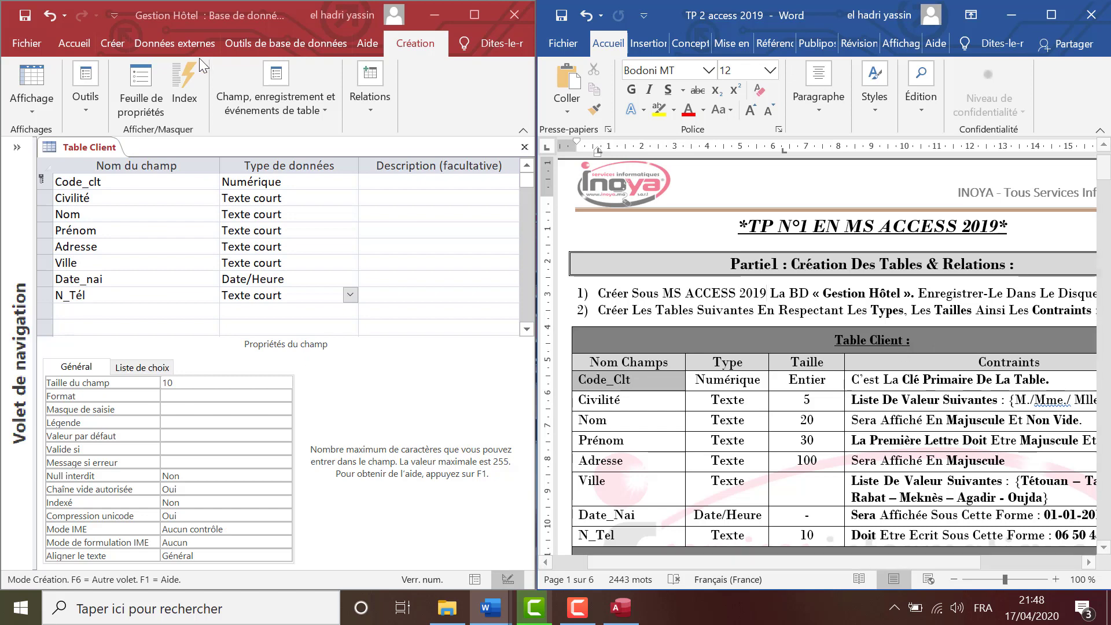
left_click(75, 183)
left_click(67, 183)
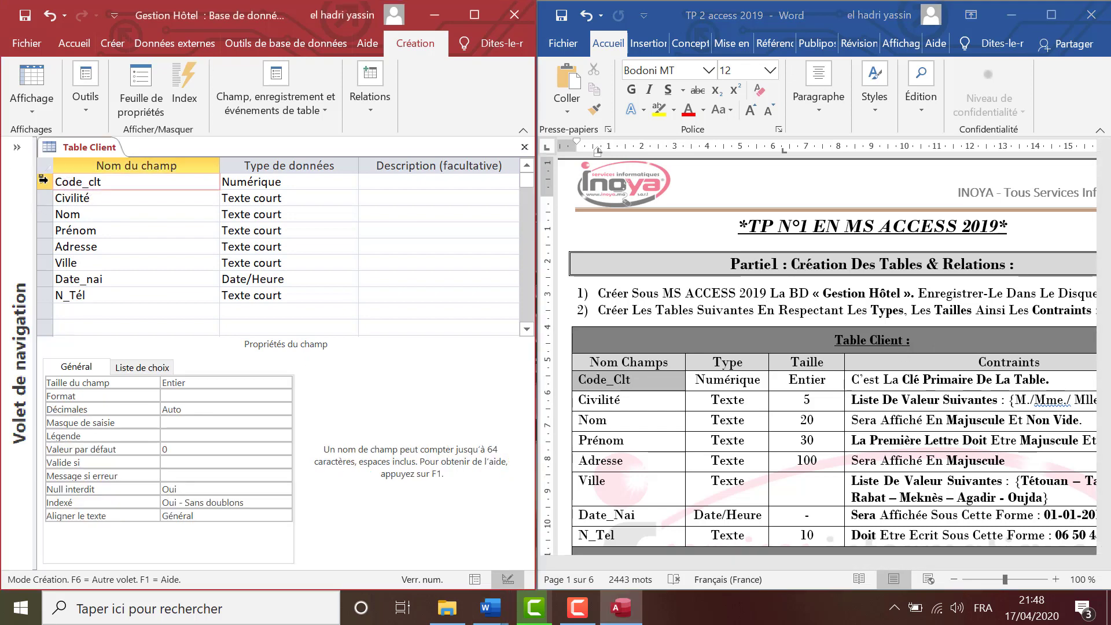
right_click(67, 182)
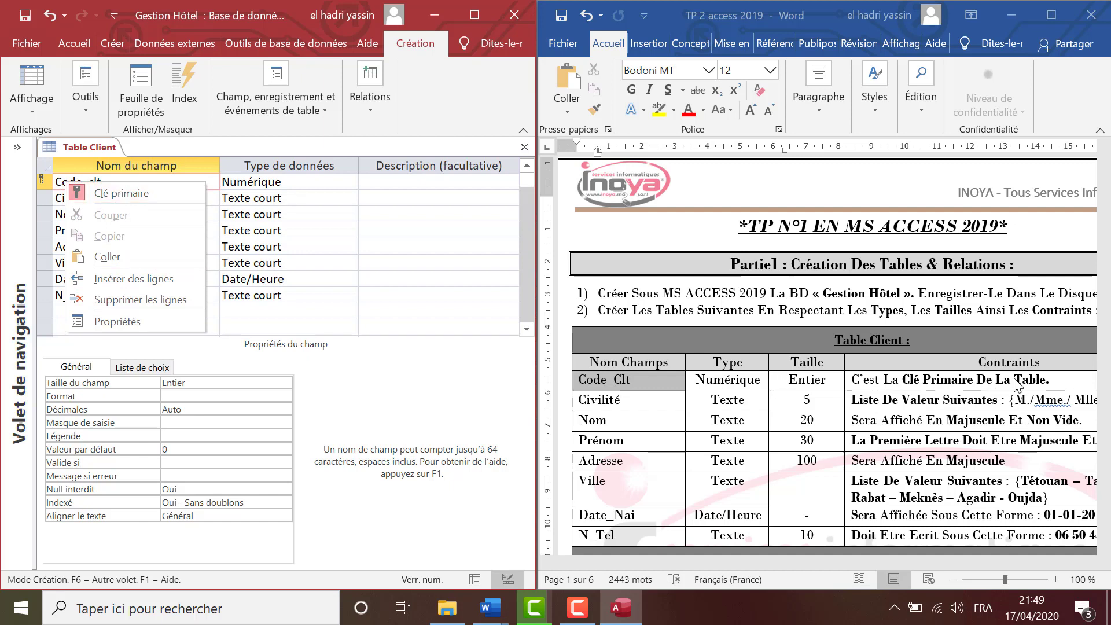
left_click(835, 414)
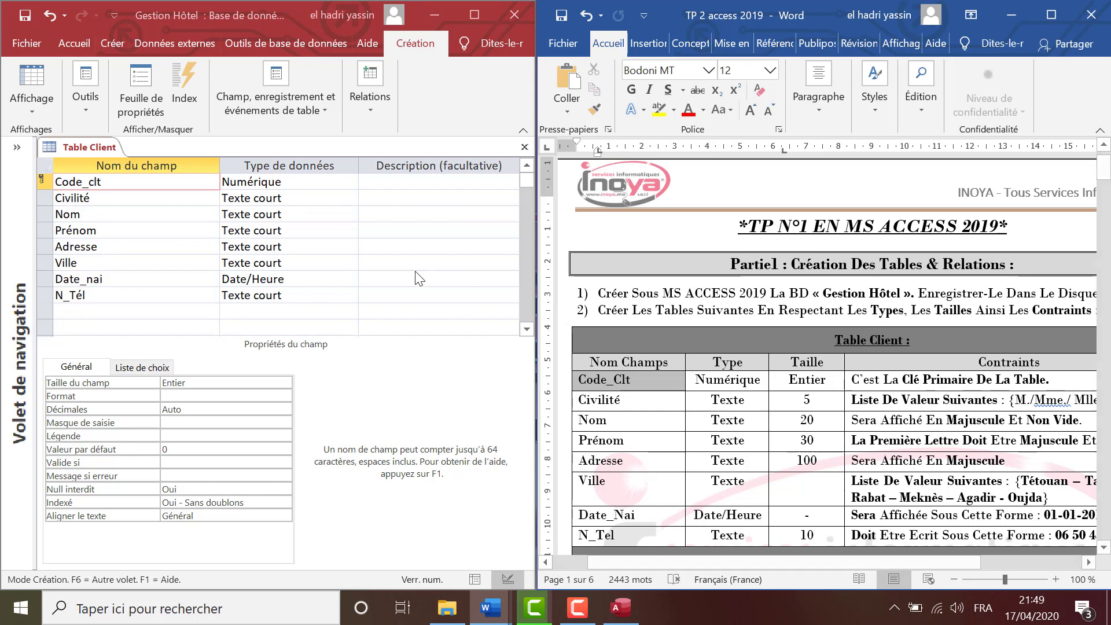
left_click(331, 197)
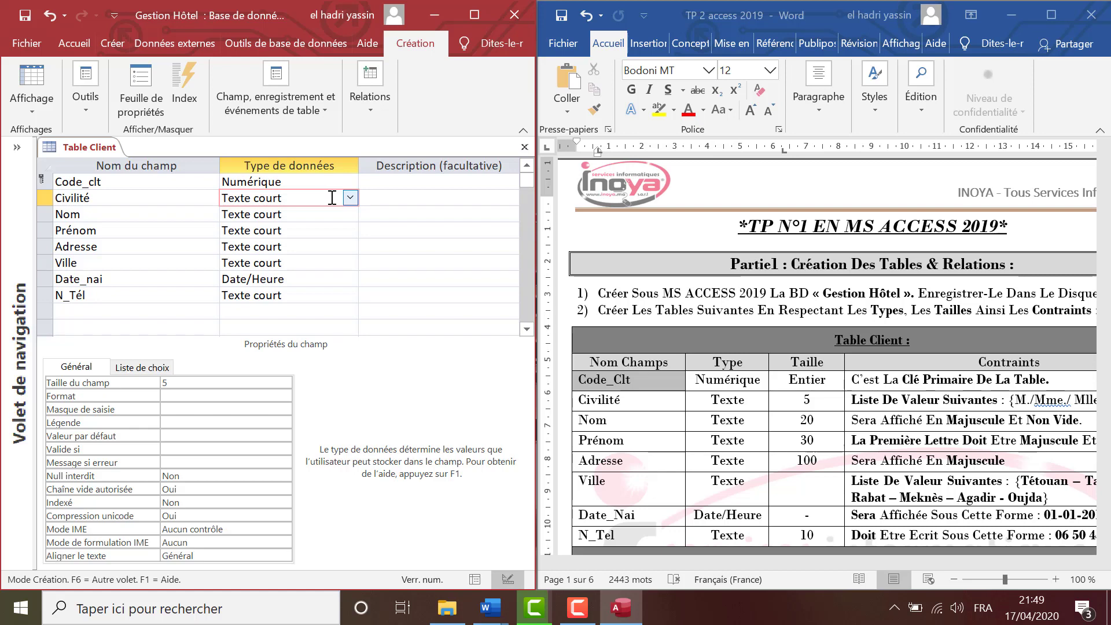
Start a lookup wizard on Civilité and choose 'Je taperai les valeurs souhaitées'.
left_click(350, 197)
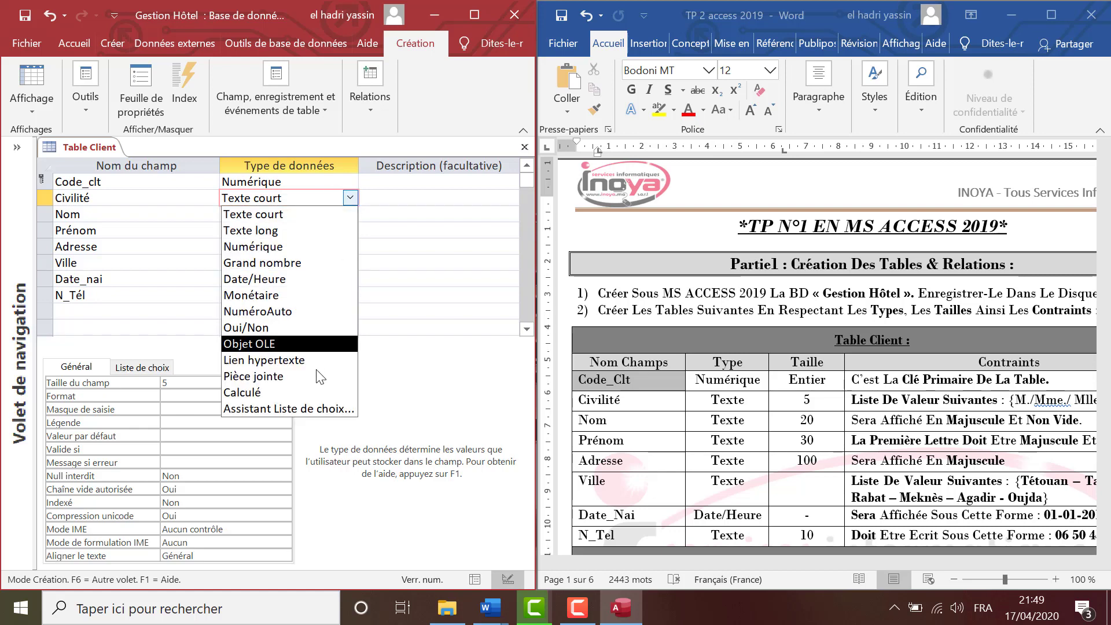
left_click(317, 408)
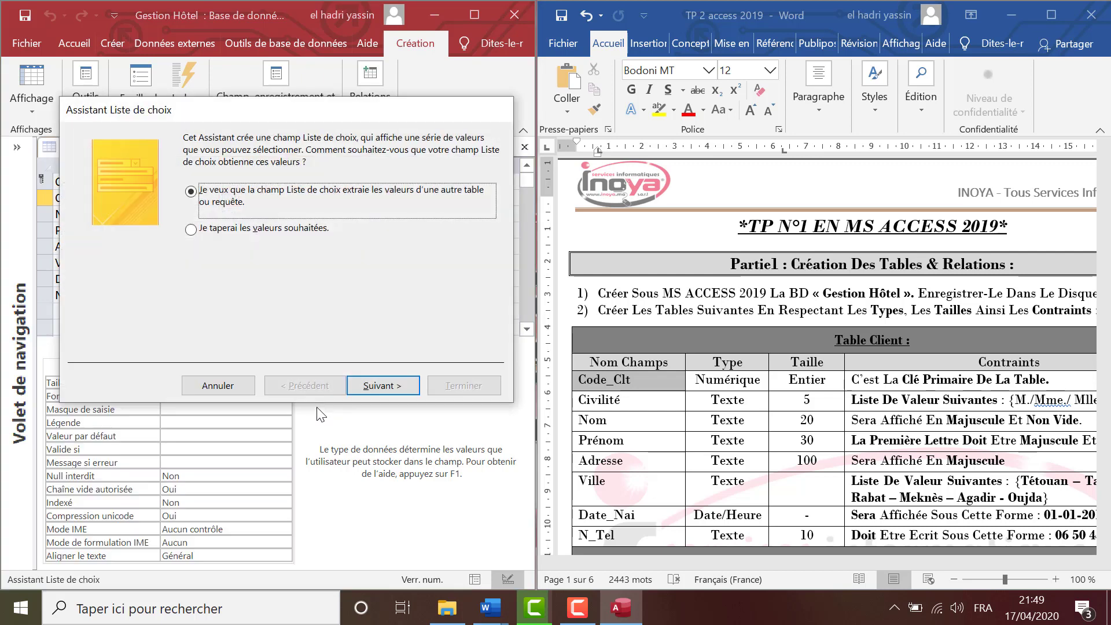
left_click(272, 230)
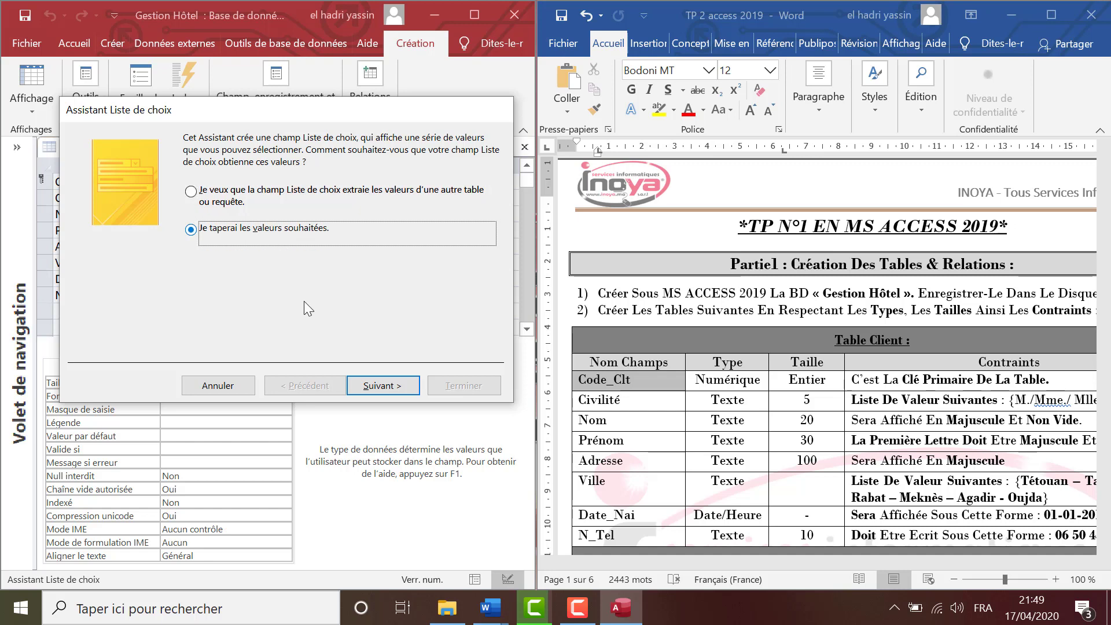
left_click(369, 386)
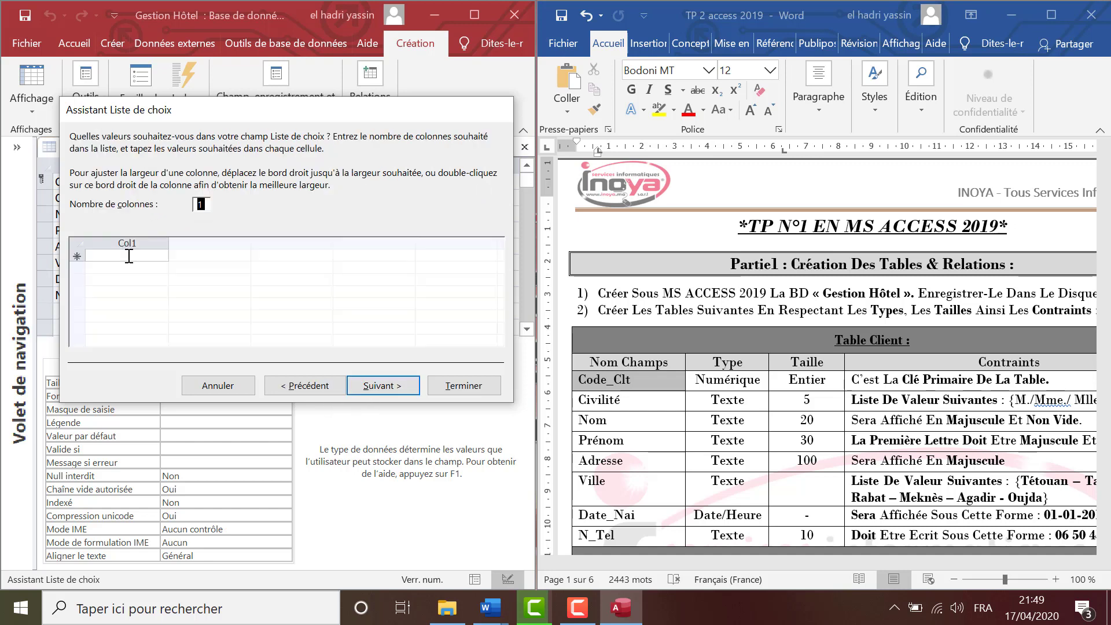
Enter the list values M., Mme. and Mlle., then finish the wizard.
left_click(133, 256)
type("M.")
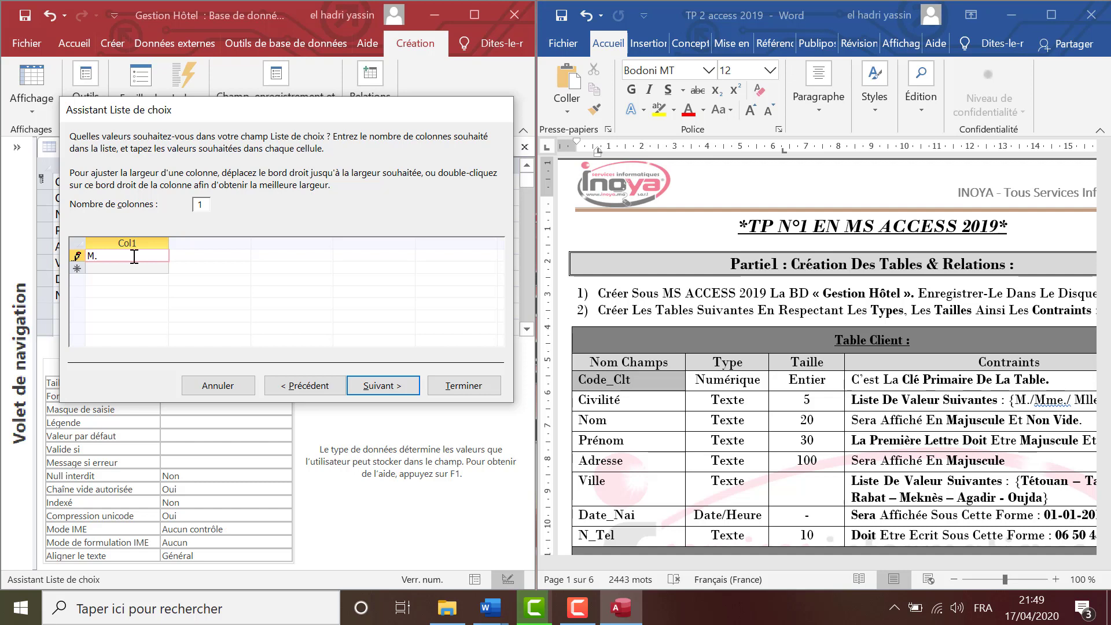
key("Down")
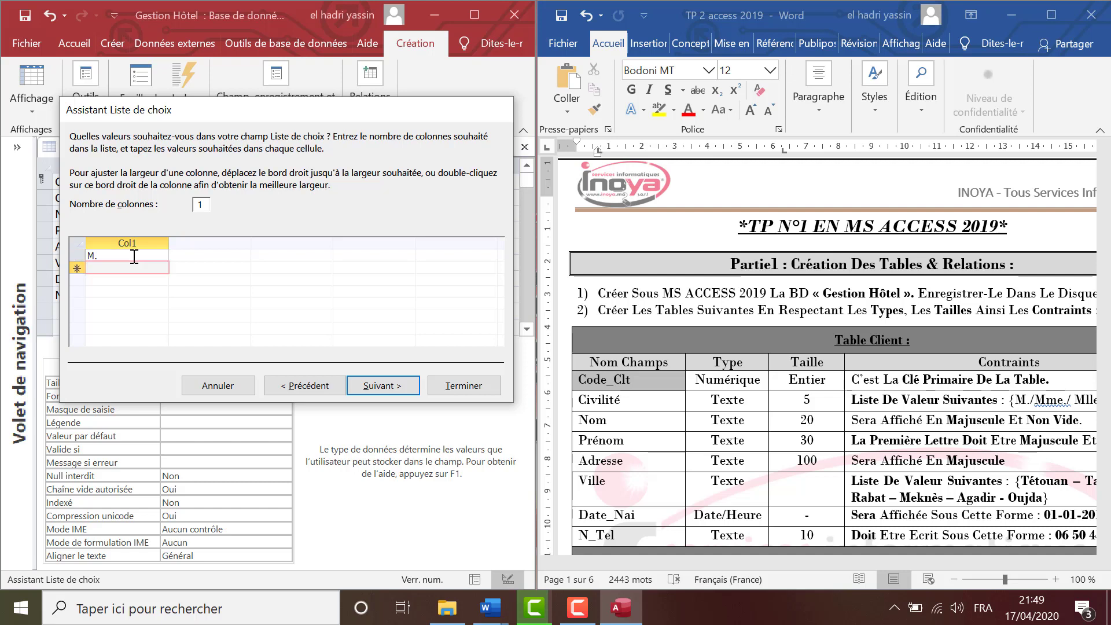
type("Mme.")
key("Return")
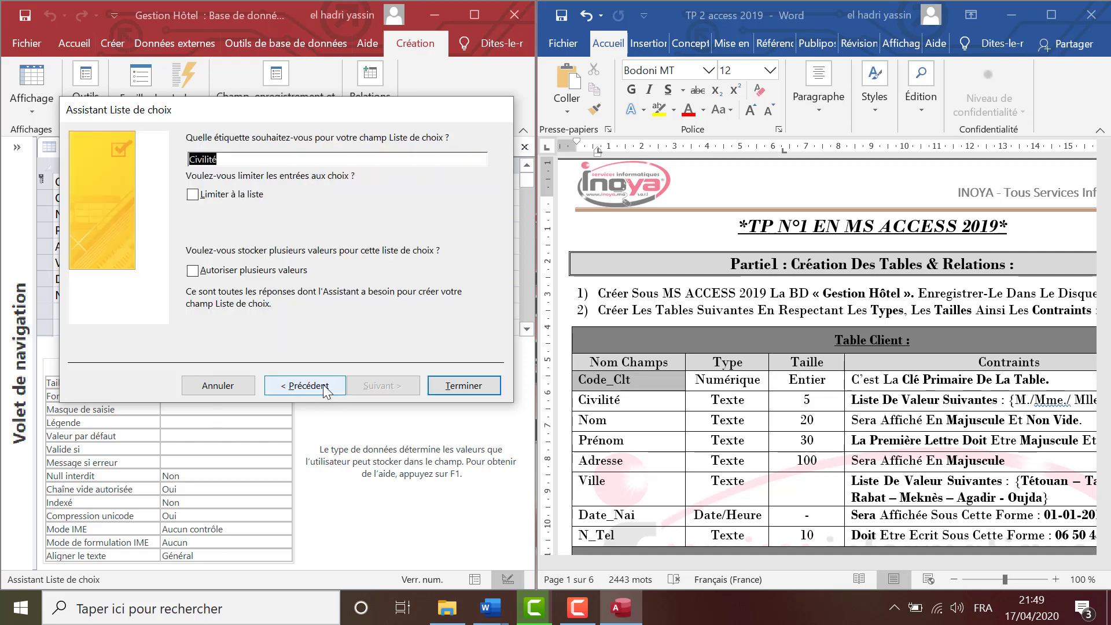
left_click(305, 385)
left_click(122, 280)
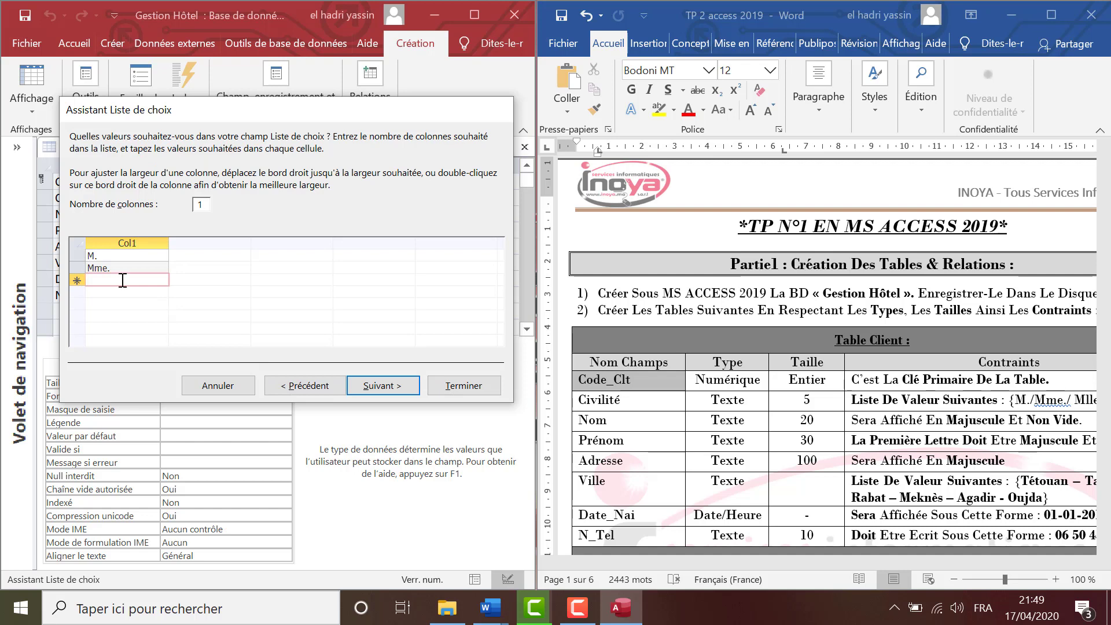
type("Mlle.")
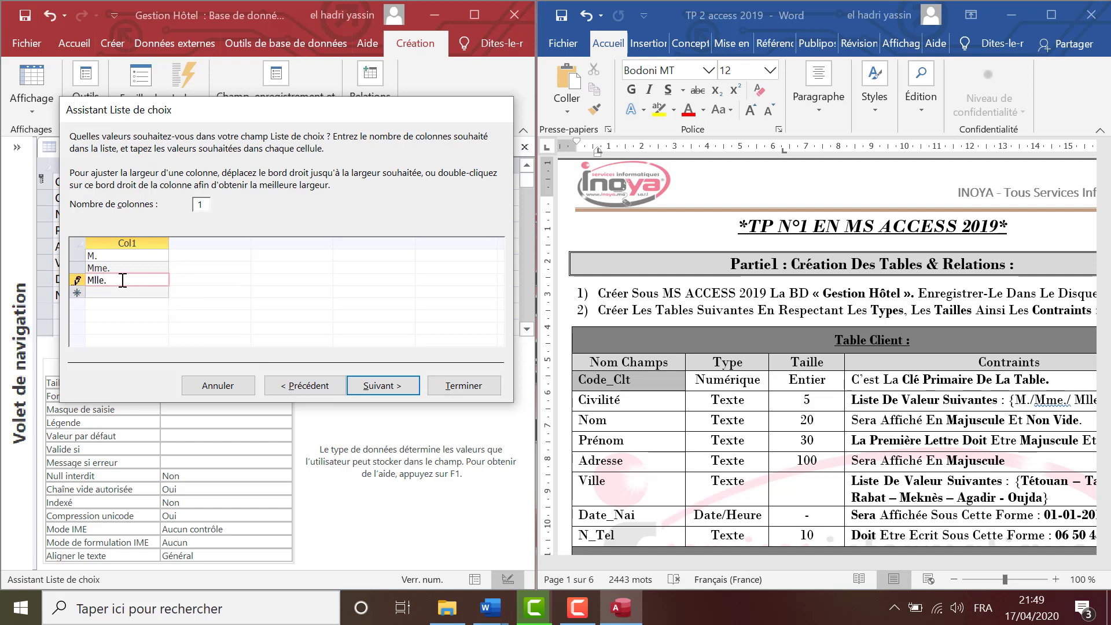
left_click(379, 386)
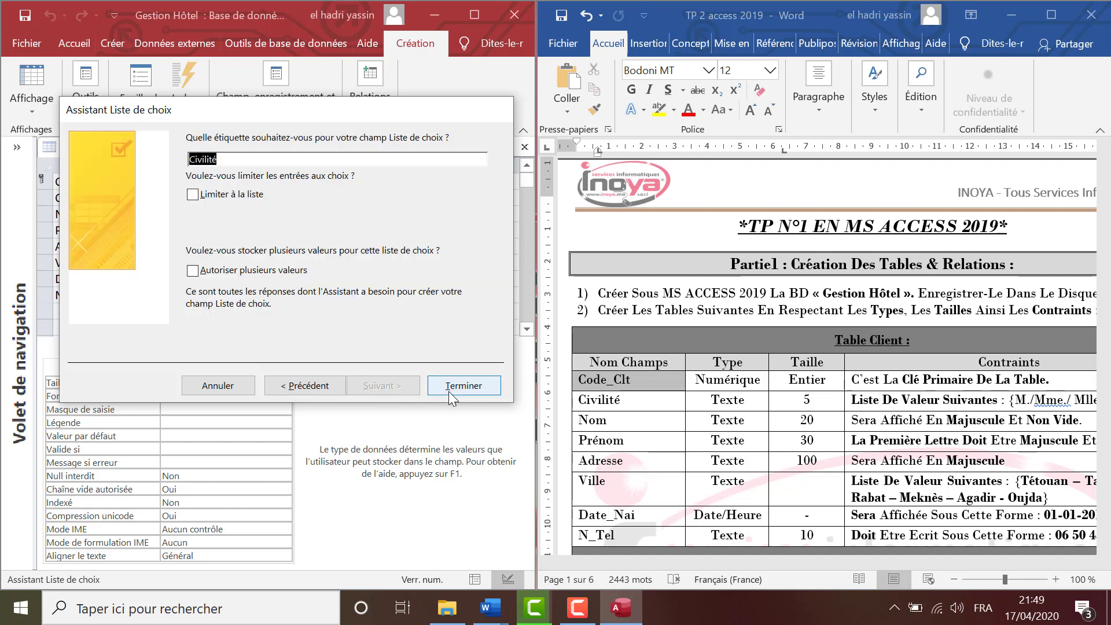
left_click(449, 388)
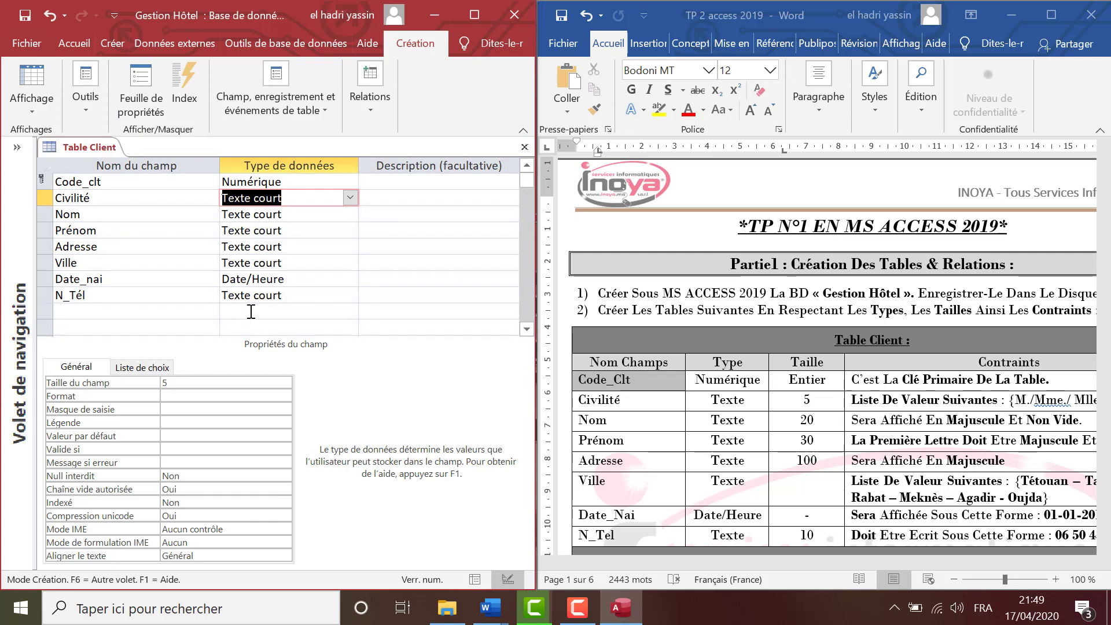
Confirm Civilité's Liste de choix shows "M.";"Mme.";"Mlle.", then select the Nom field.
left_click(132, 200)
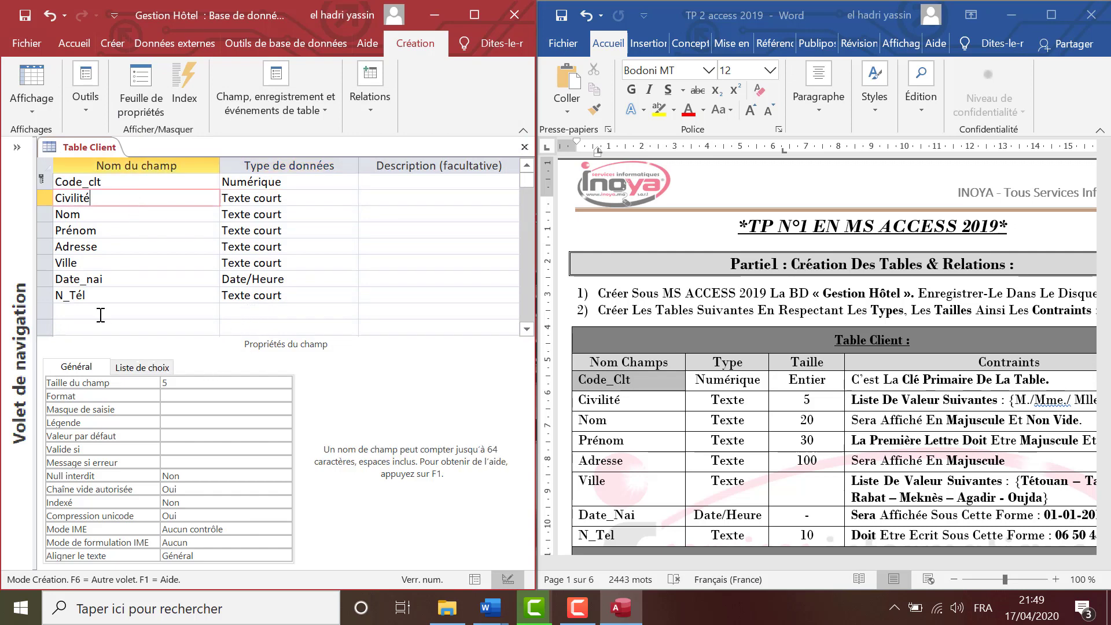
left_click(152, 368)
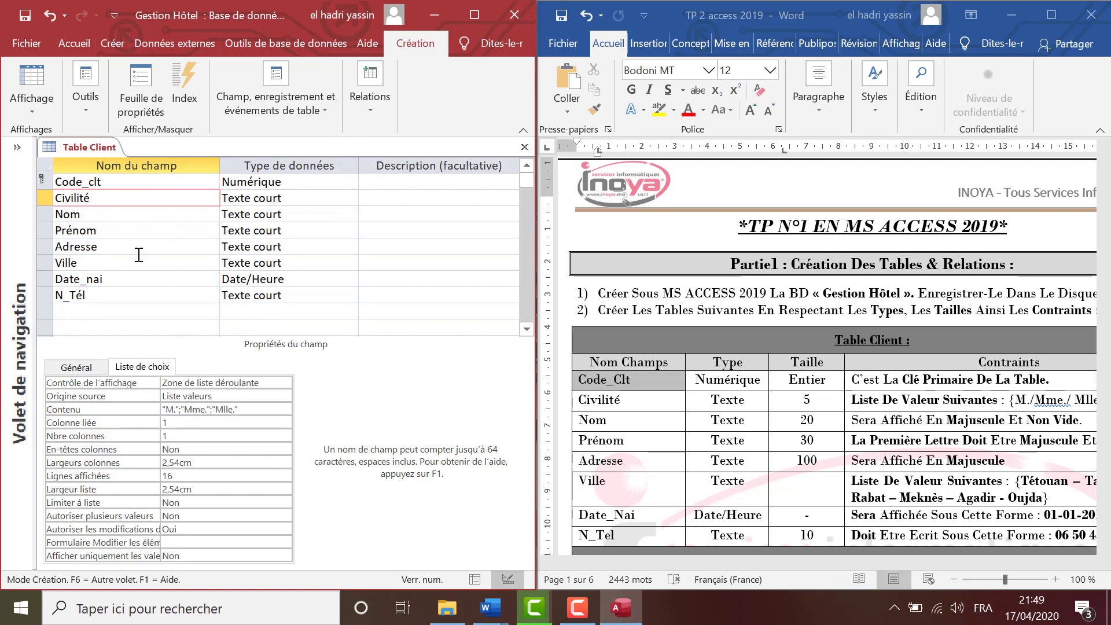
left_click(76, 368)
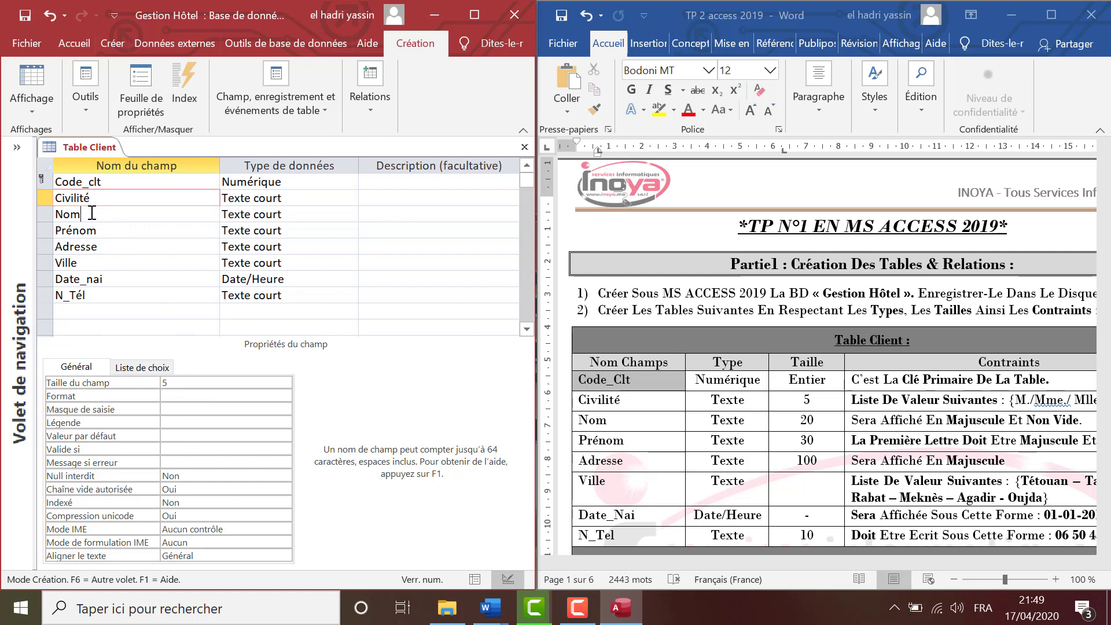
left_click(91, 214)
left_click(268, 214)
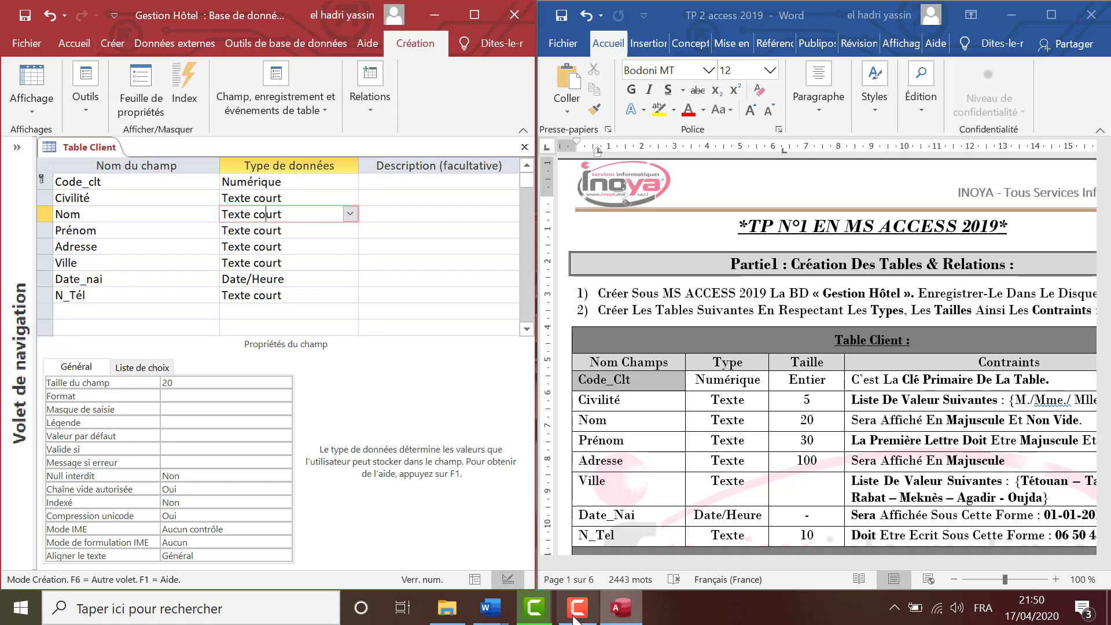
Bring up the Liste De Valeurs Suivantes document and look over its reference table.
mouse_move(490, 611)
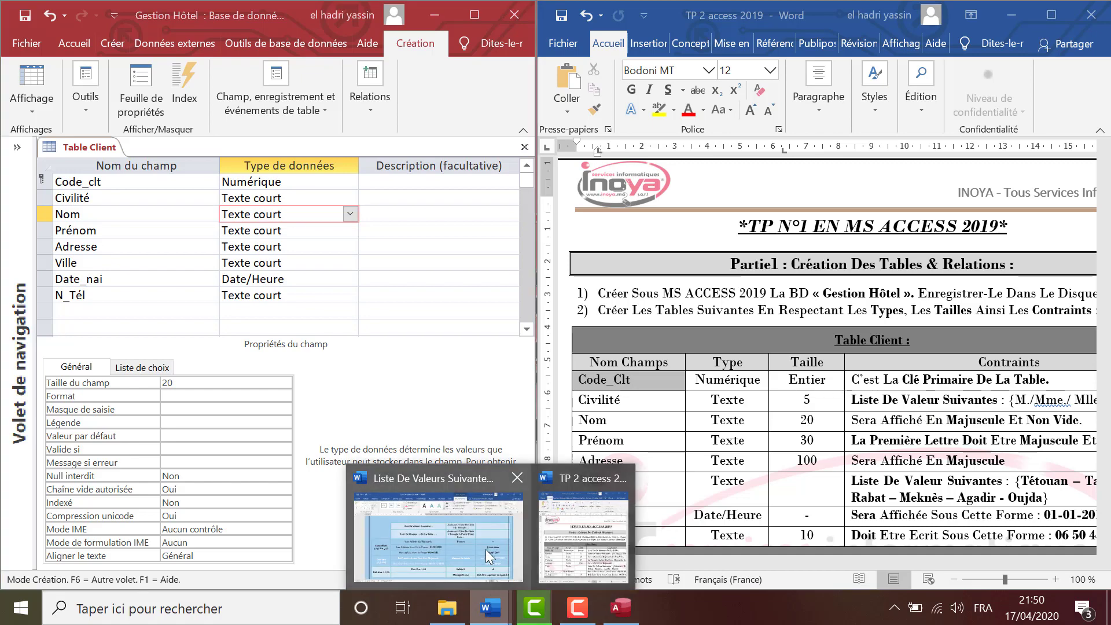
left_click(481, 530)
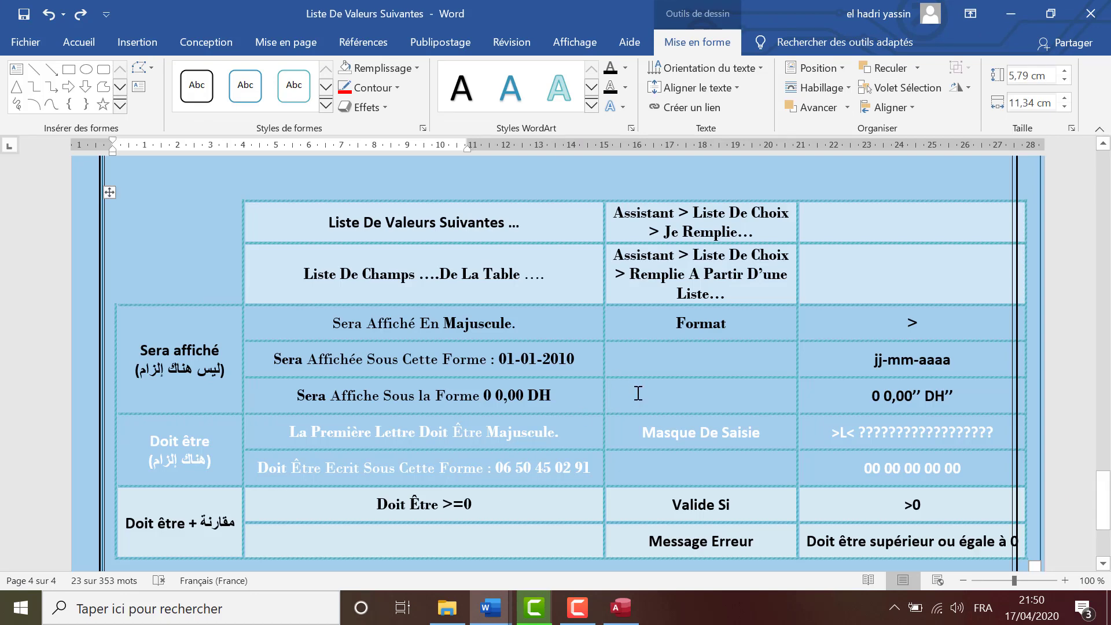
scroll(638, 393, "down", 1)
scroll(638, 393, "up", 1)
left_click_drag(109, 192, 86, 132)
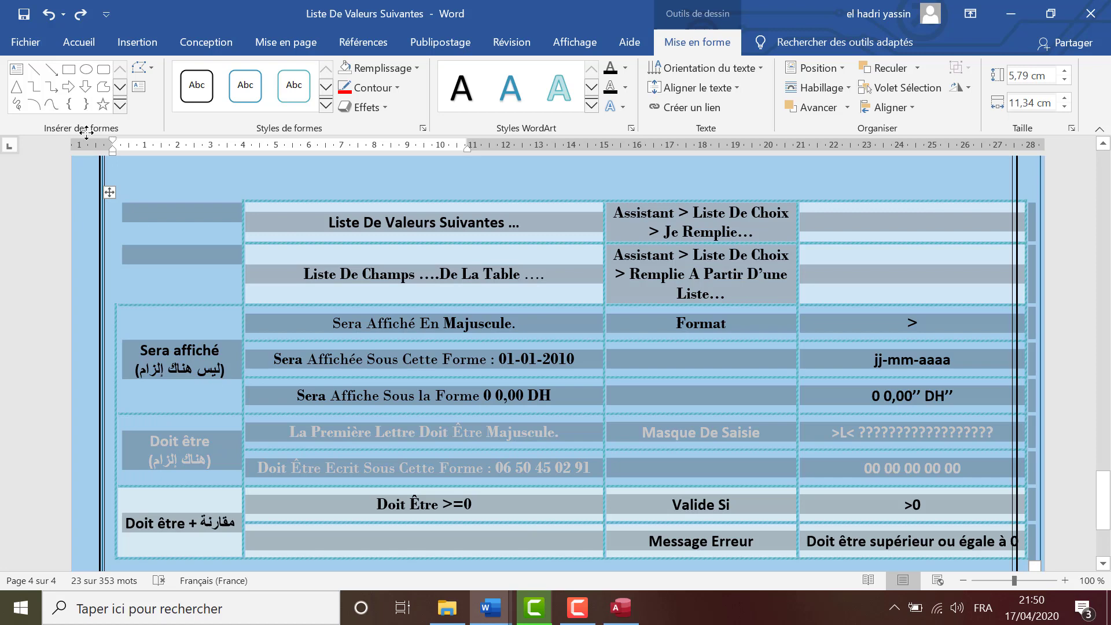
left_click(79, 41)
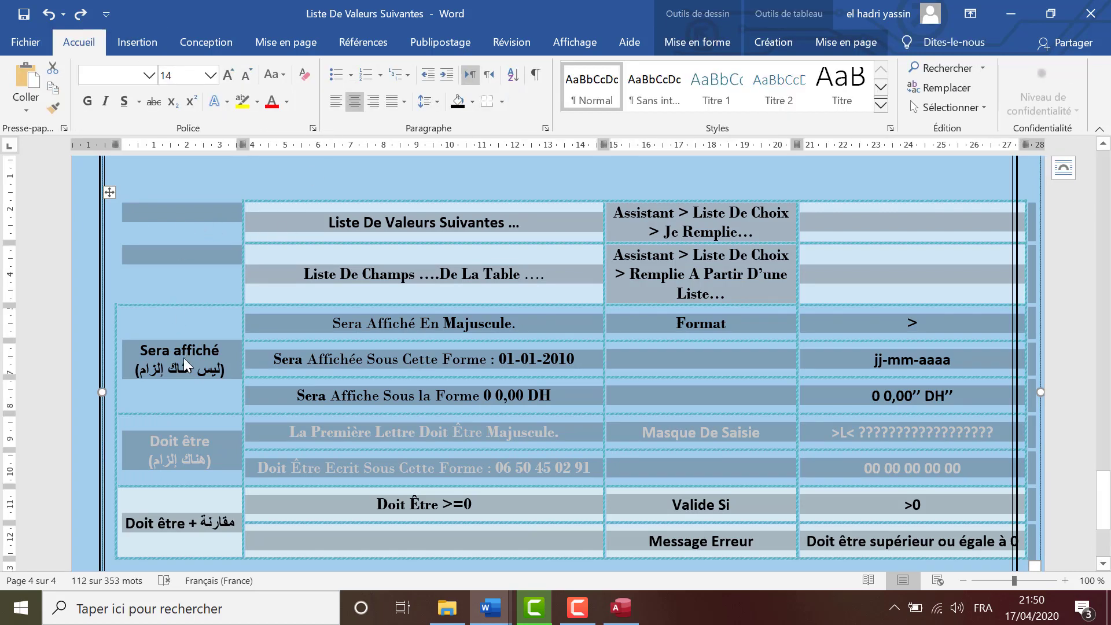
left_click(183, 358)
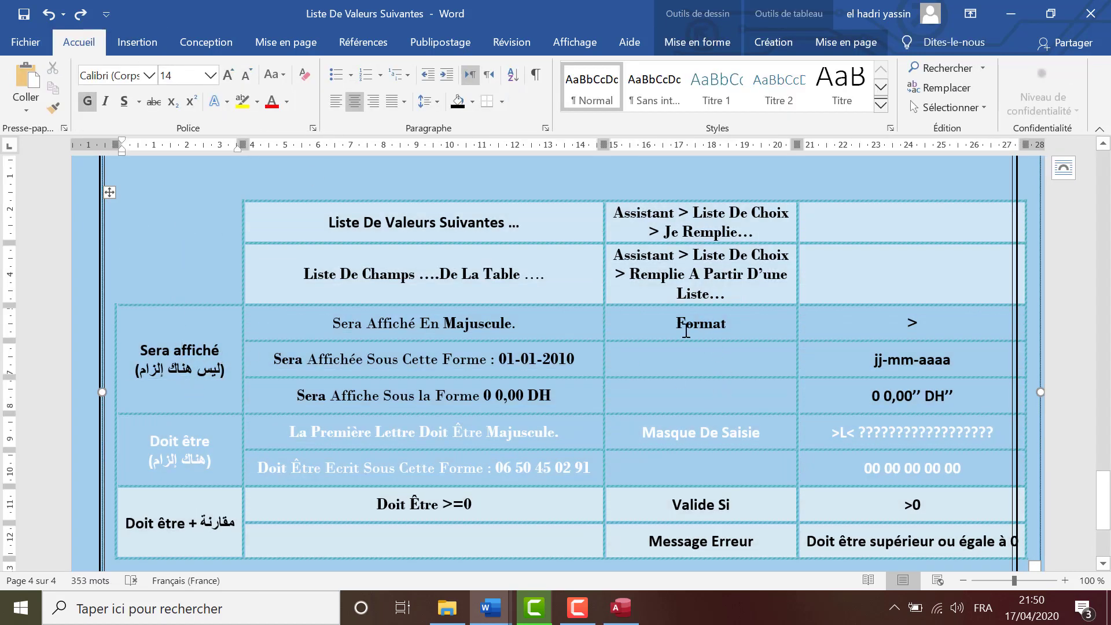
Highlight the Format and Masque De Saisie rules, then return to the Access design.
left_click_drag(671, 320, 726, 322)
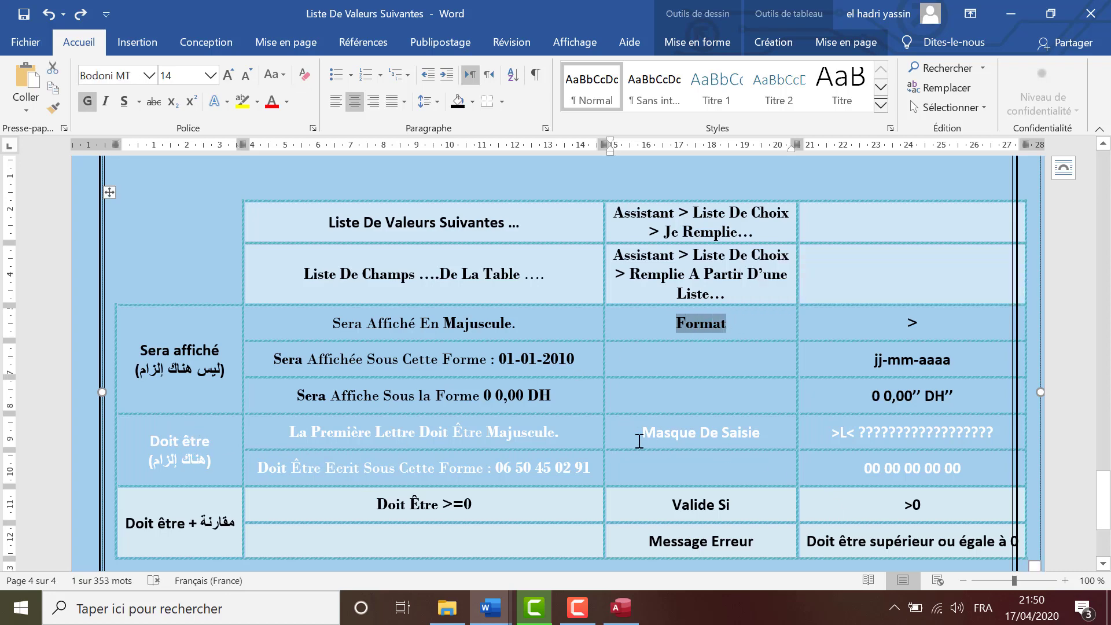
left_click_drag(642, 433, 744, 437)
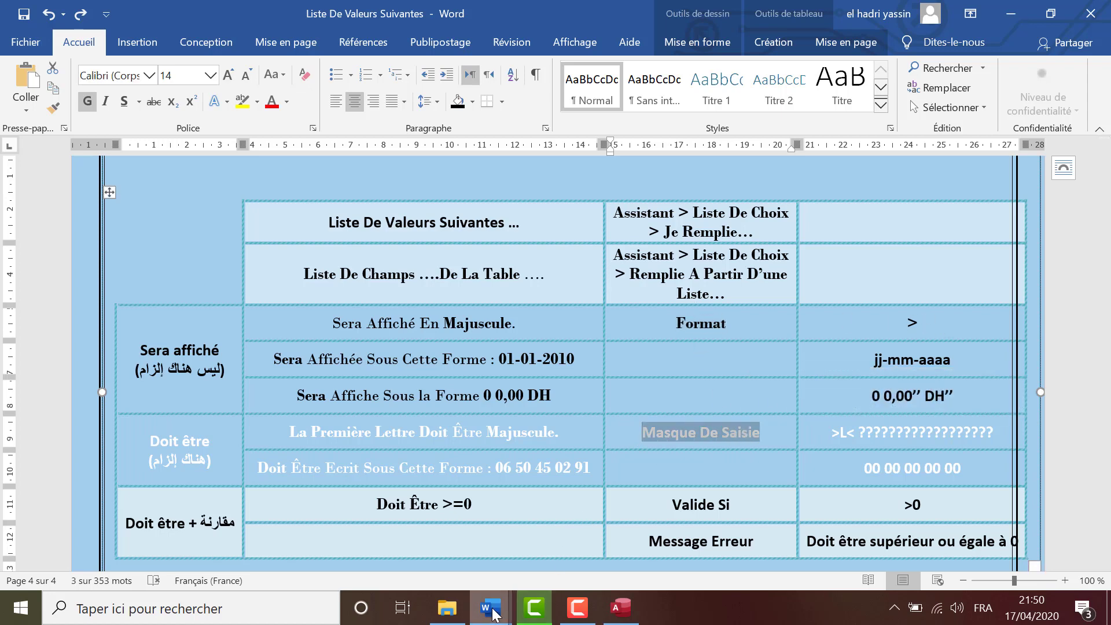
left_click(491, 607)
left_click(623, 610)
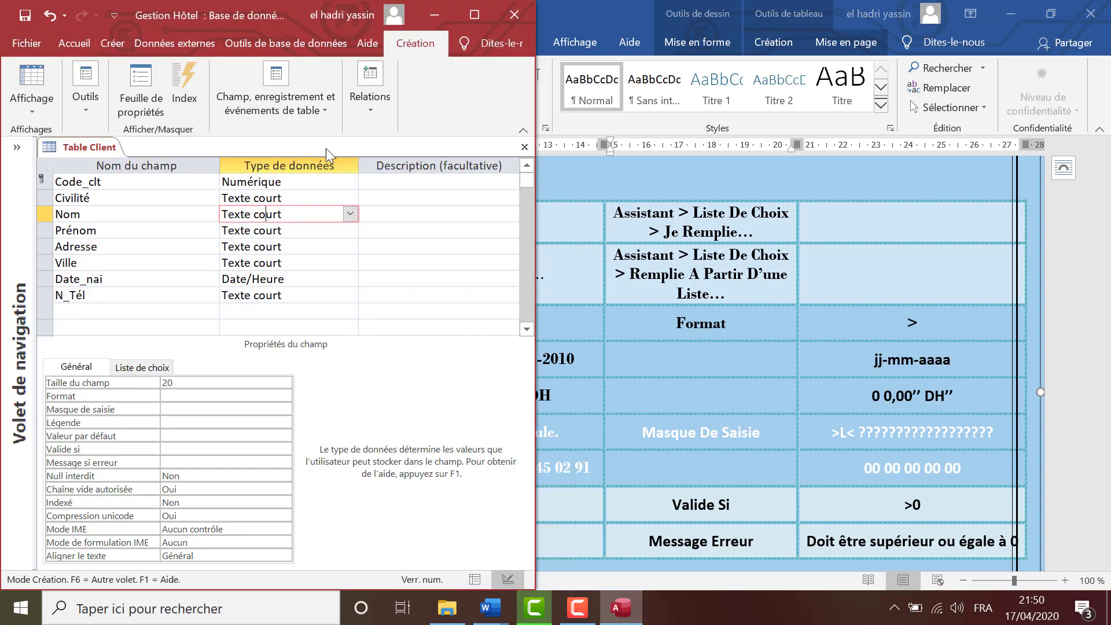
Give Nom the Format > for uppercase and set its Null interdit to Oui.
mouse_move(495, 613)
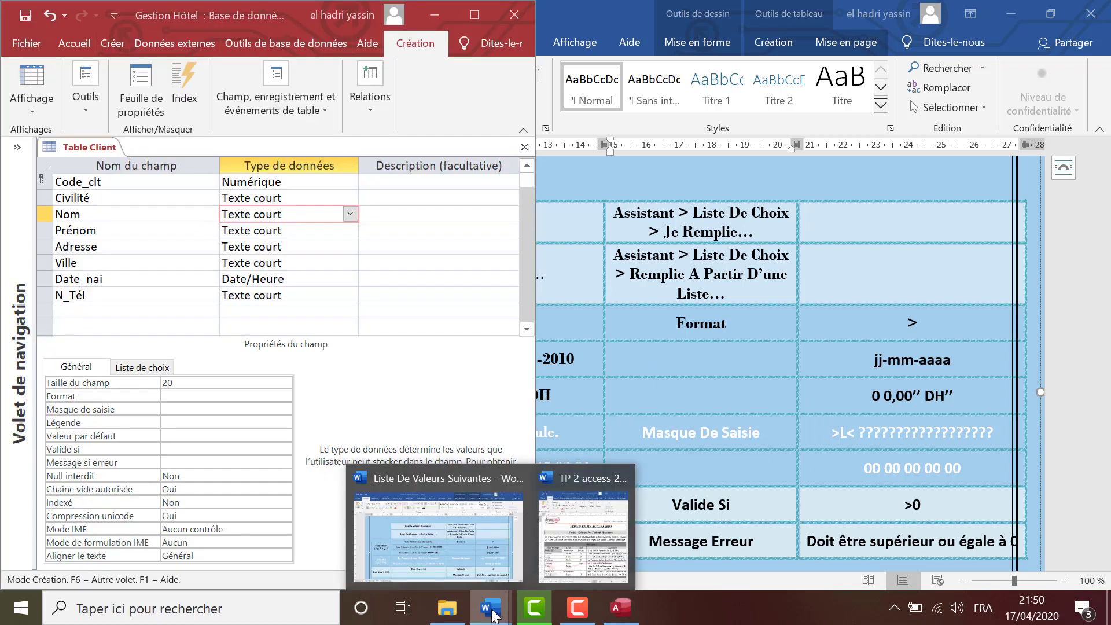
left_click(575, 538)
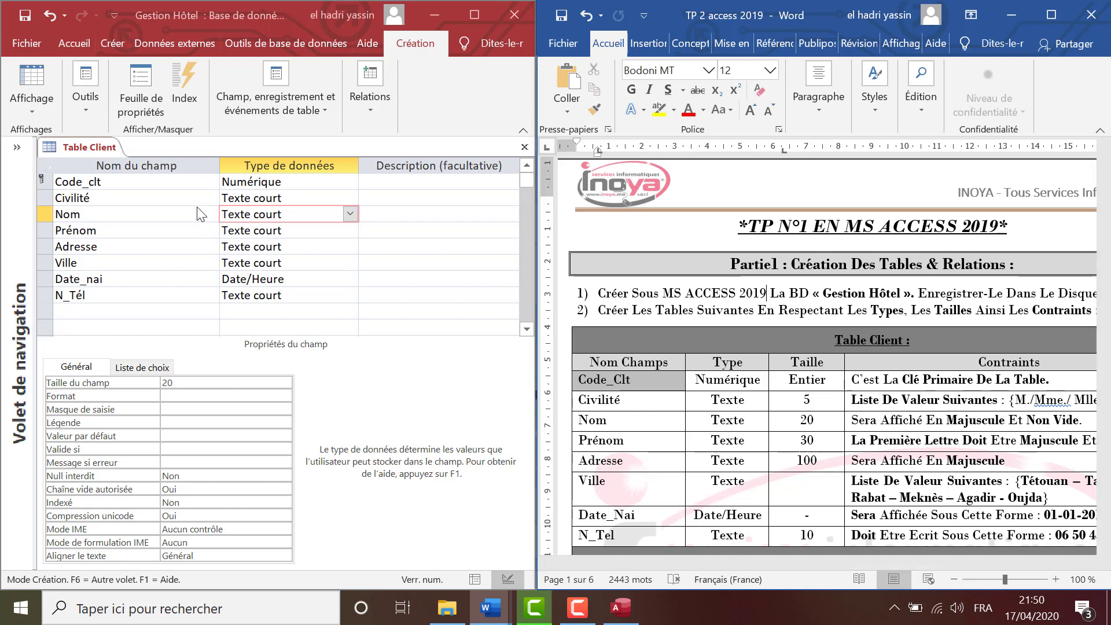
left_click(292, 214)
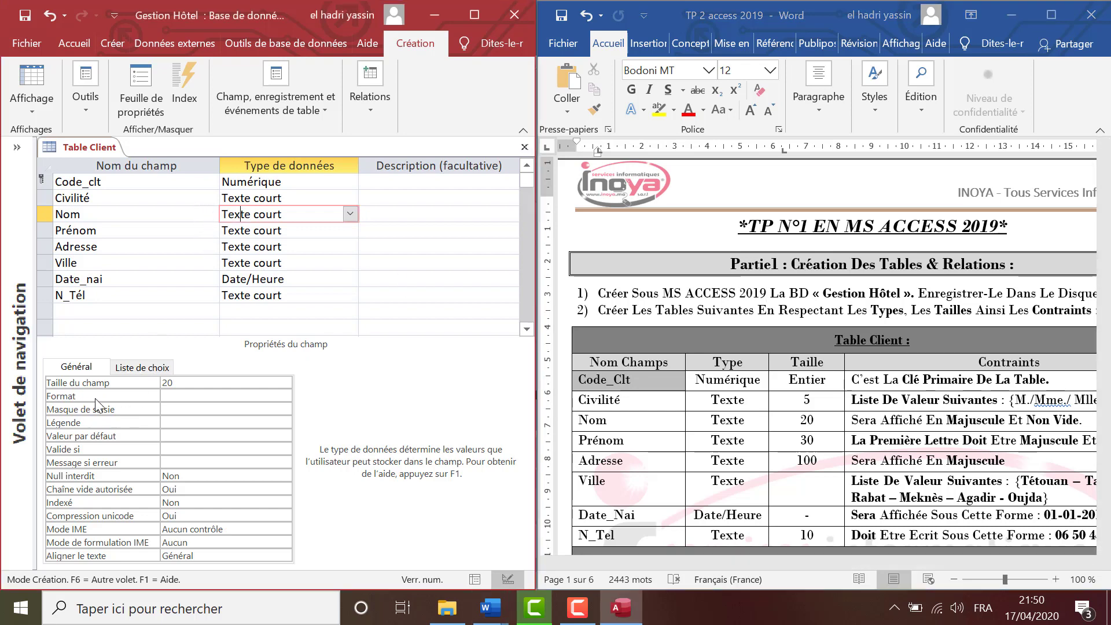
left_click(172, 398)
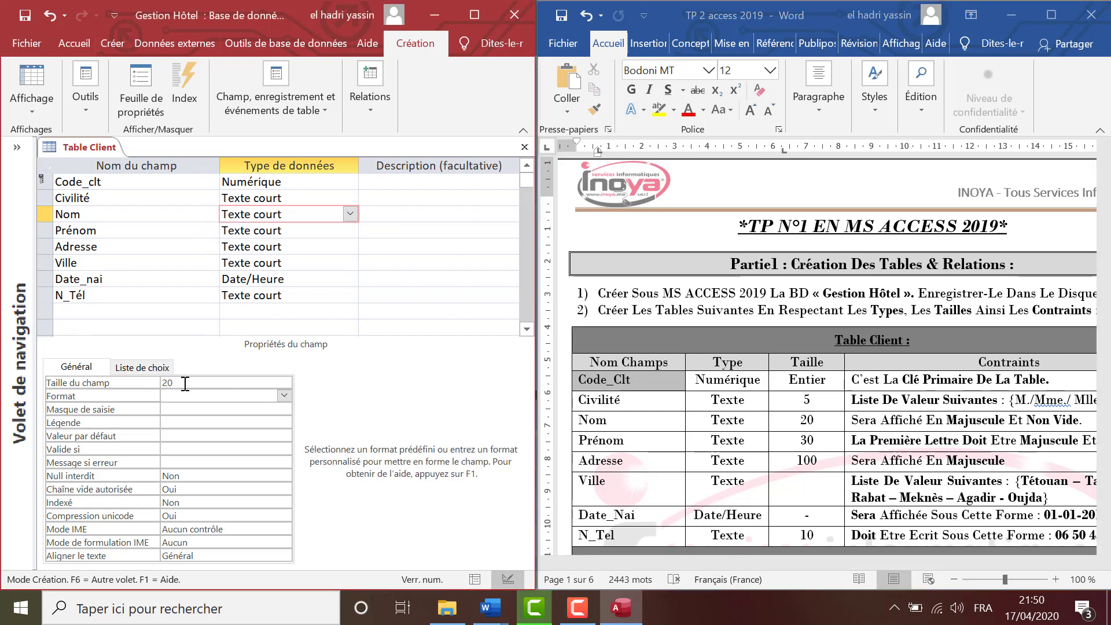
type(">")
key("F1")
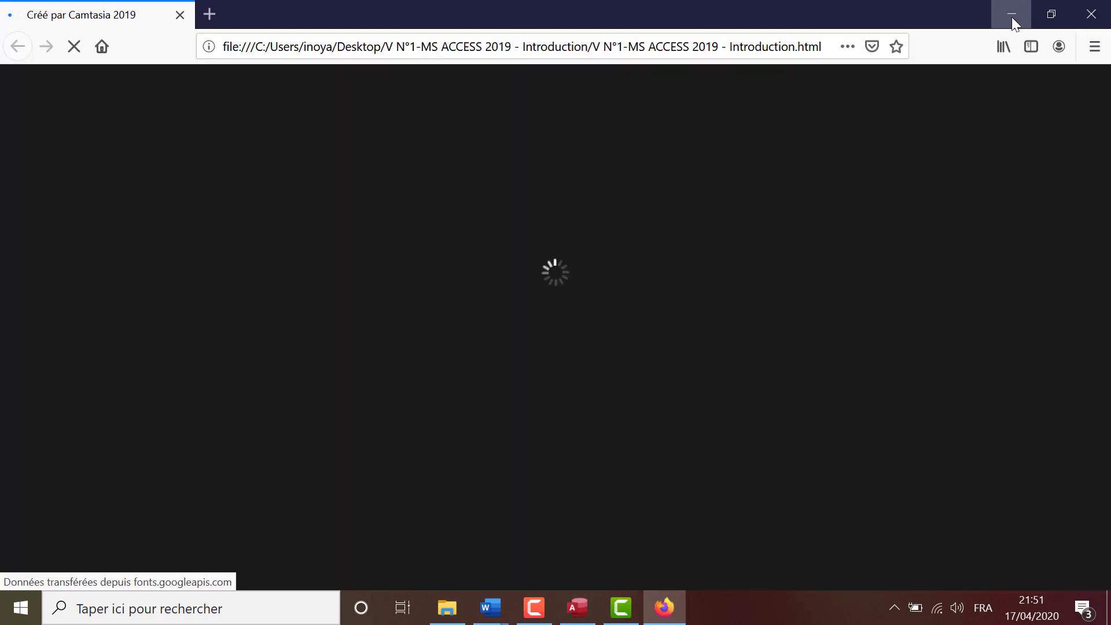
left_click(1011, 16)
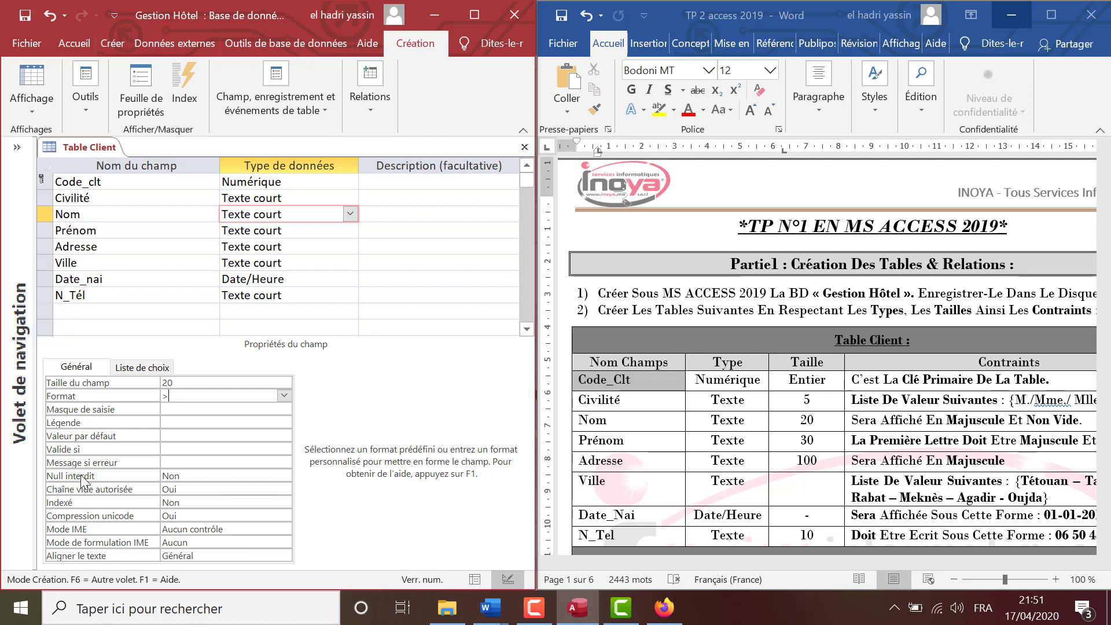
double_click(186, 475)
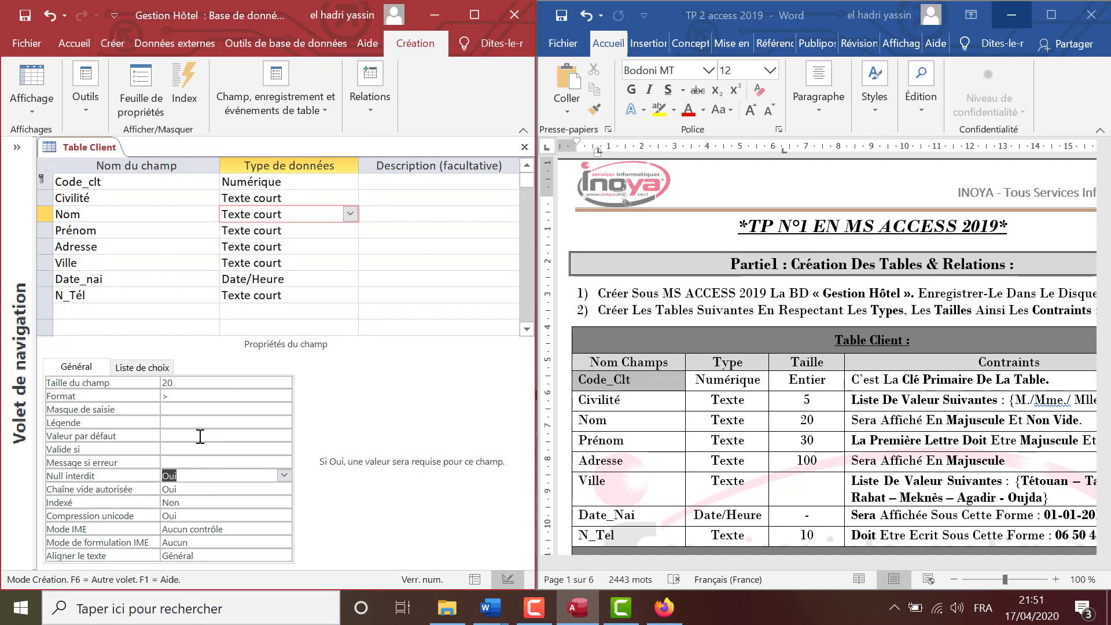
left_click(138, 231)
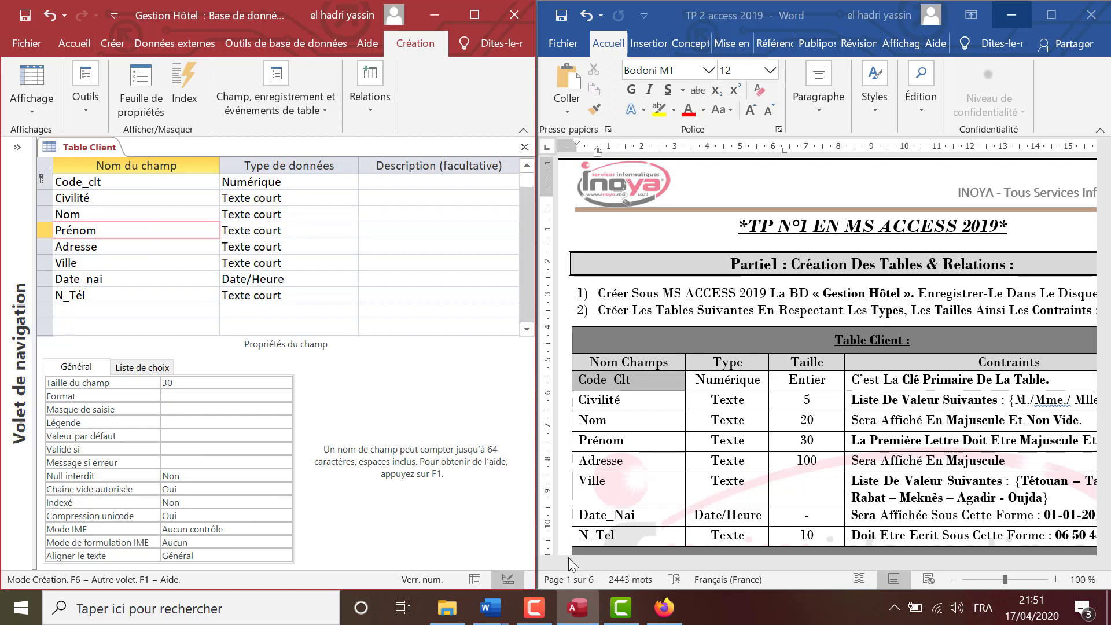
Bring the Liste De Valeurs Suivantes Word document to the front.
mouse_move(491, 616)
left_click(474, 574)
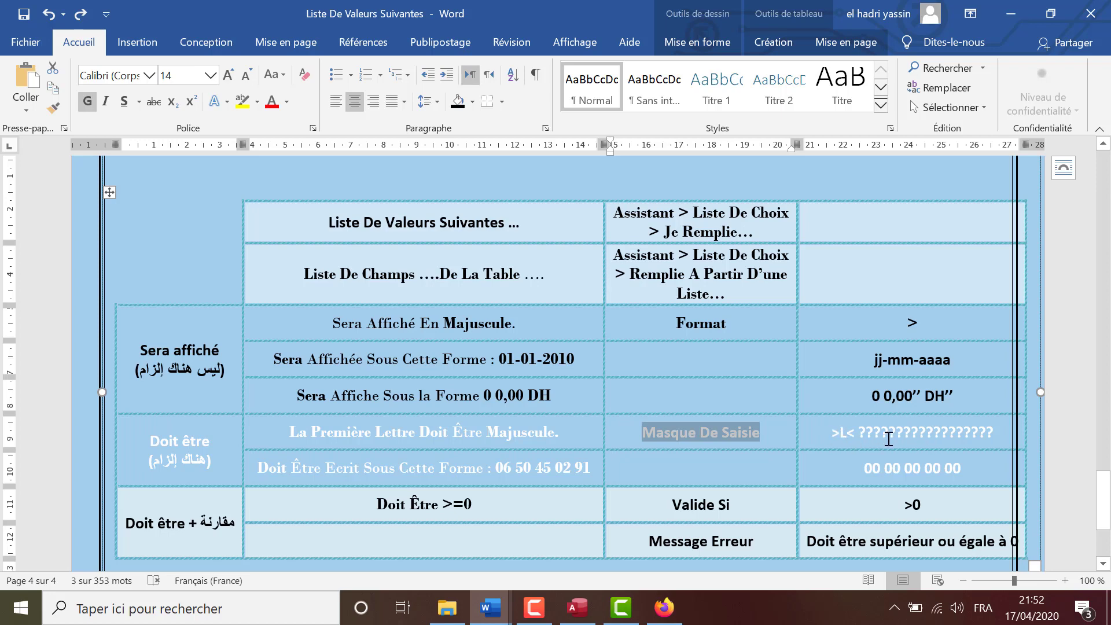
Set Prénom's input mask to >L< followed by question marks, capitalising the first letter.
left_click_drag(830, 432, 842, 432)
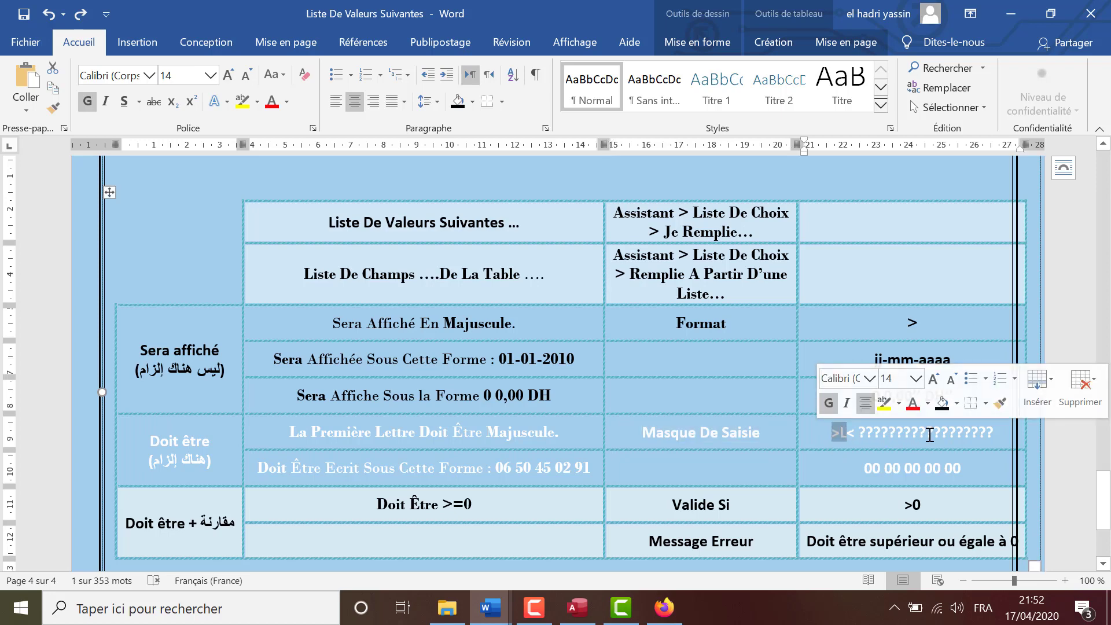
left_click(577, 618)
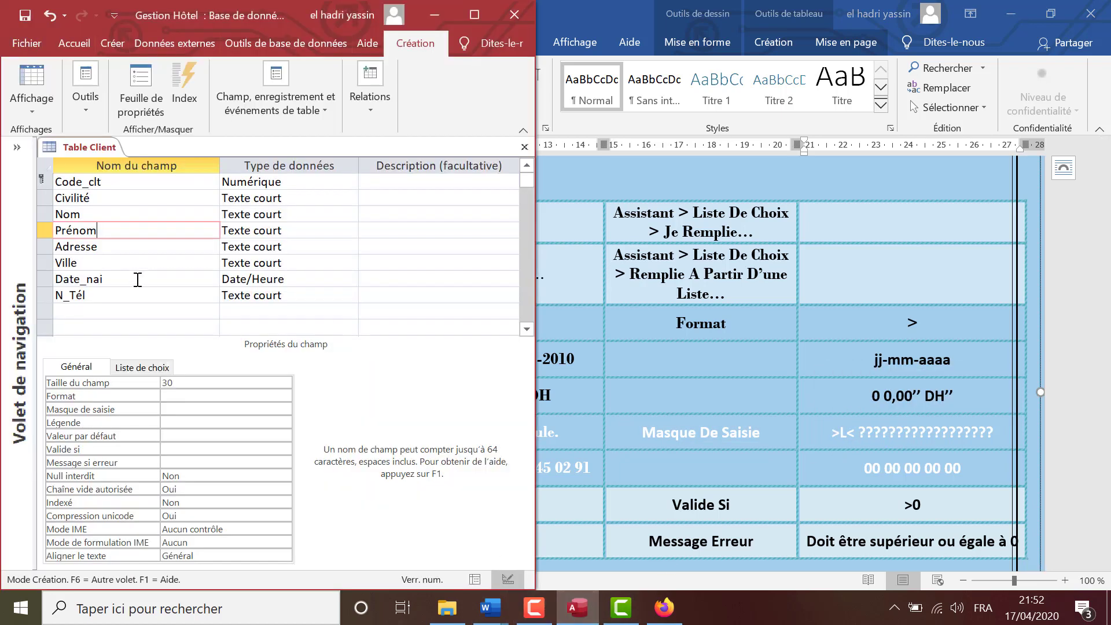
left_click(184, 409)
mouse_move(490, 608)
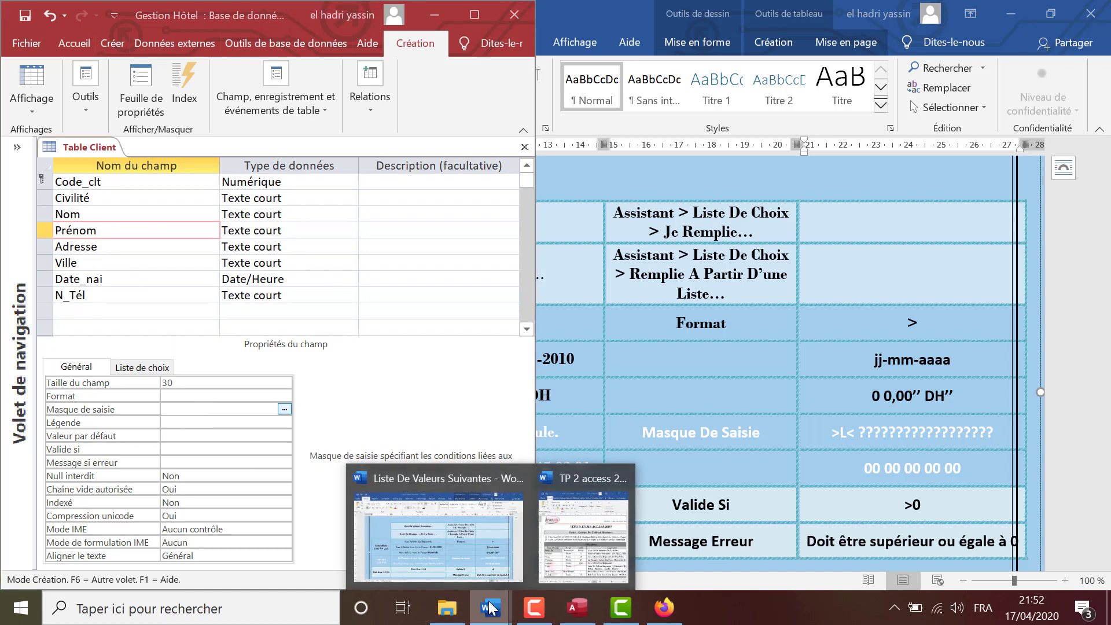
left_click(587, 540)
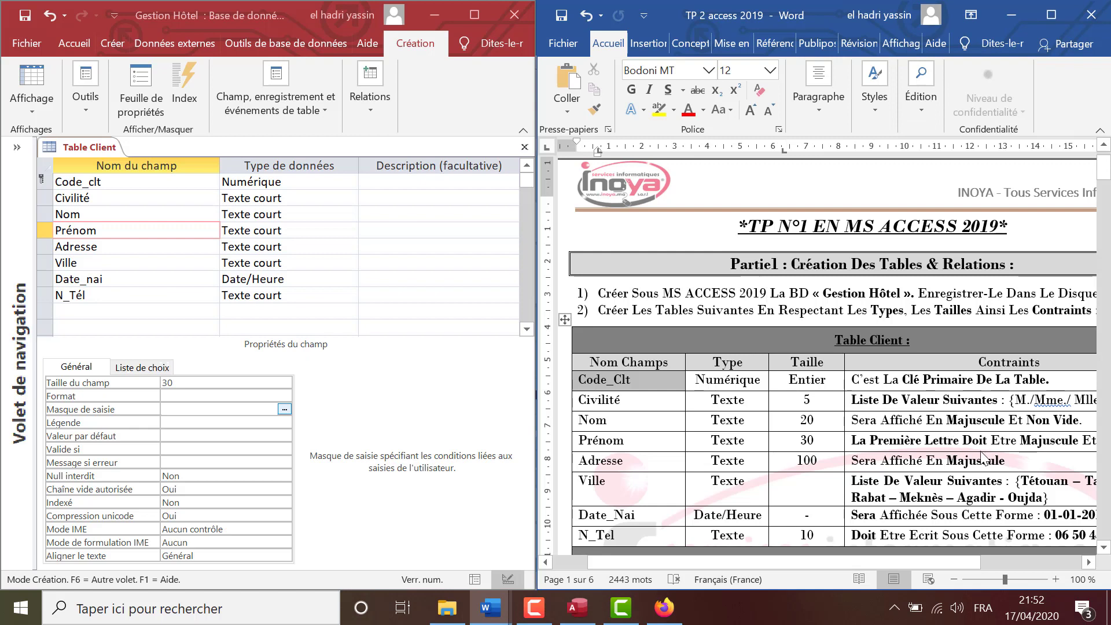
left_click(174, 409)
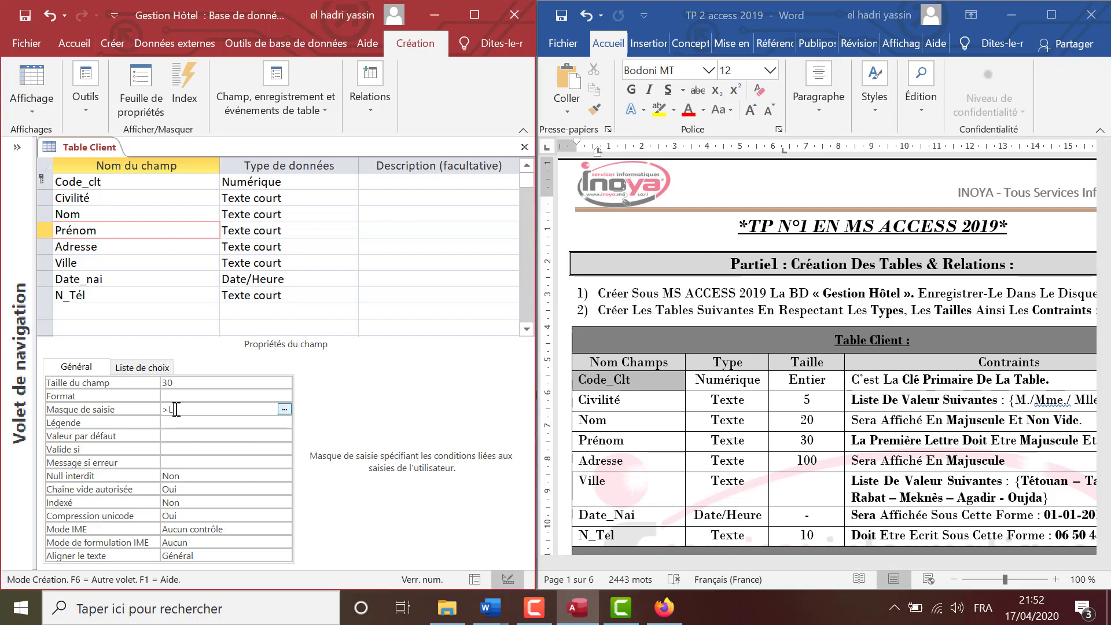
type("??????????")
left_click(127, 249)
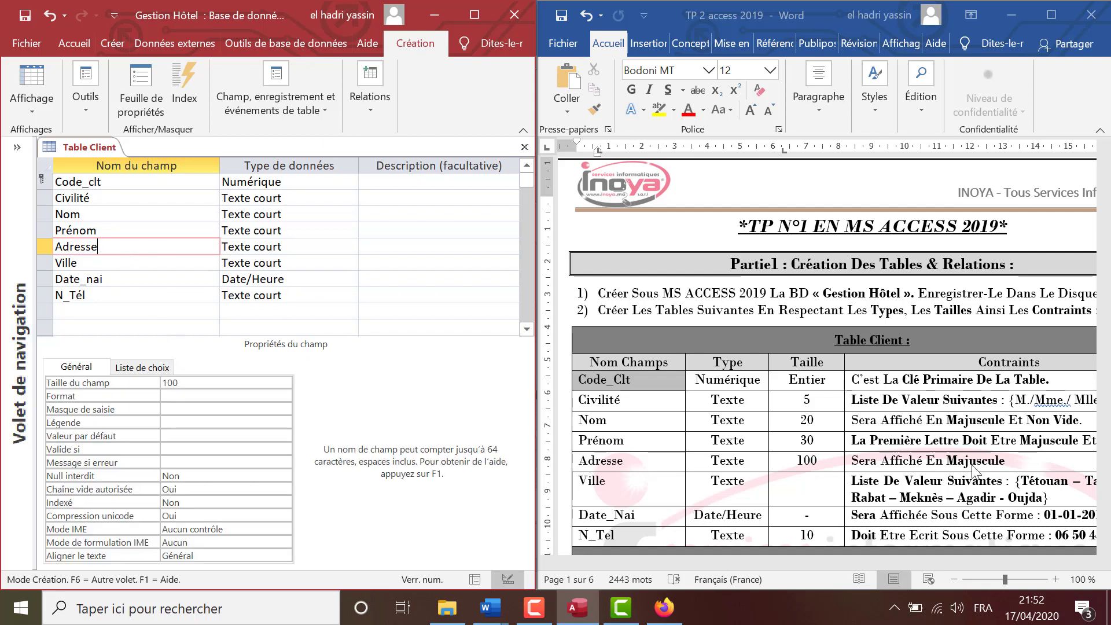
Set Adresse's Format to > and launch the Assistant Liste de choix for Ville.
left_click(186, 397)
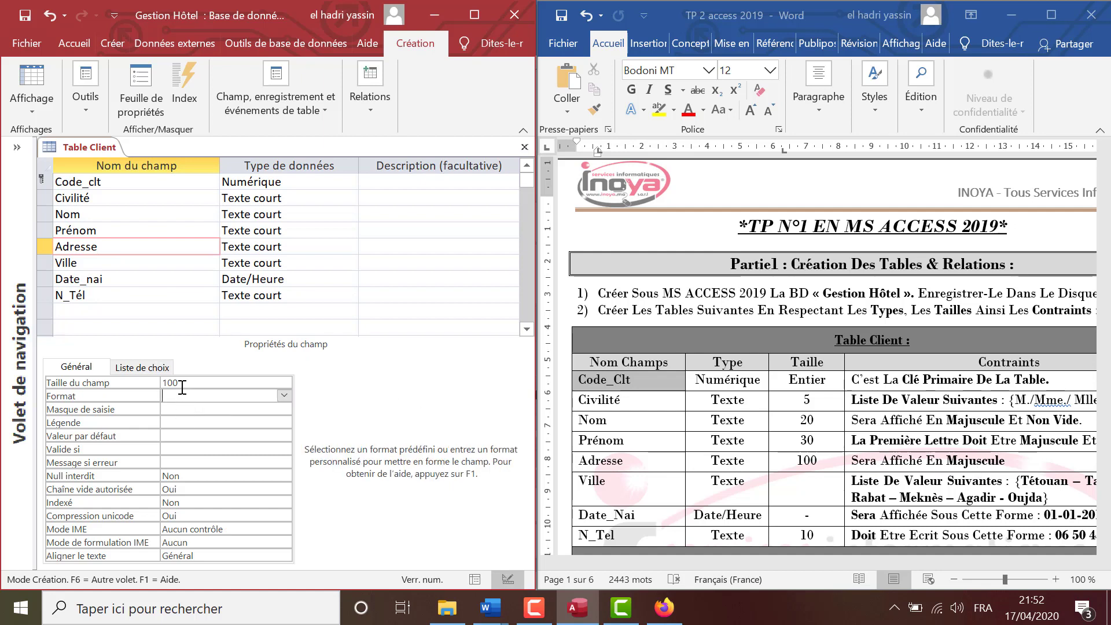
type(">")
left_click(264, 264)
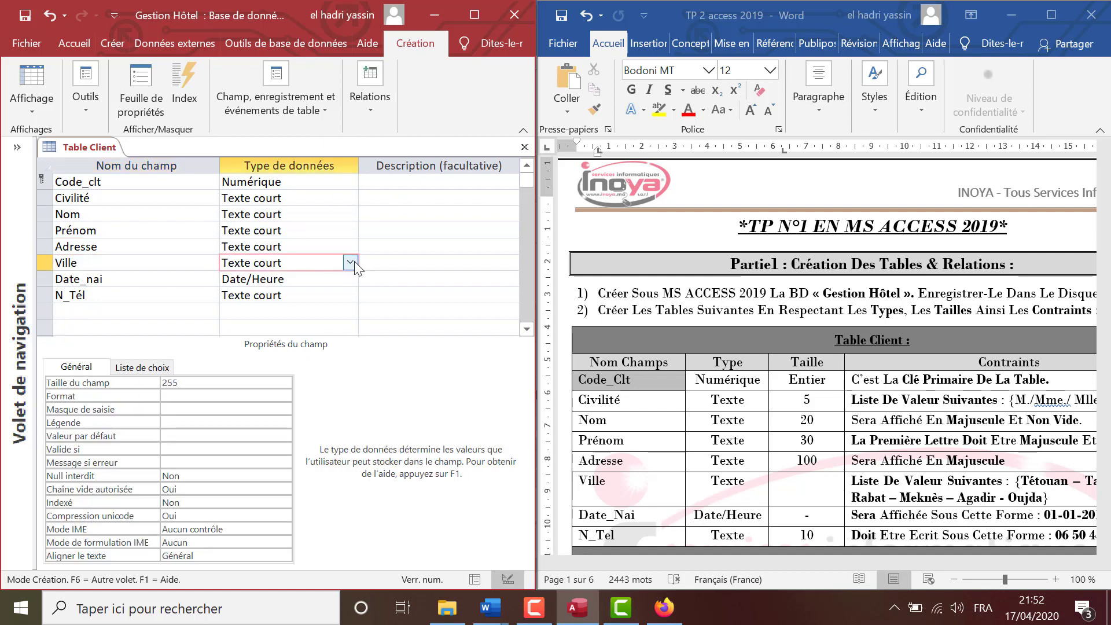
left_click(350, 262)
left_click(316, 475)
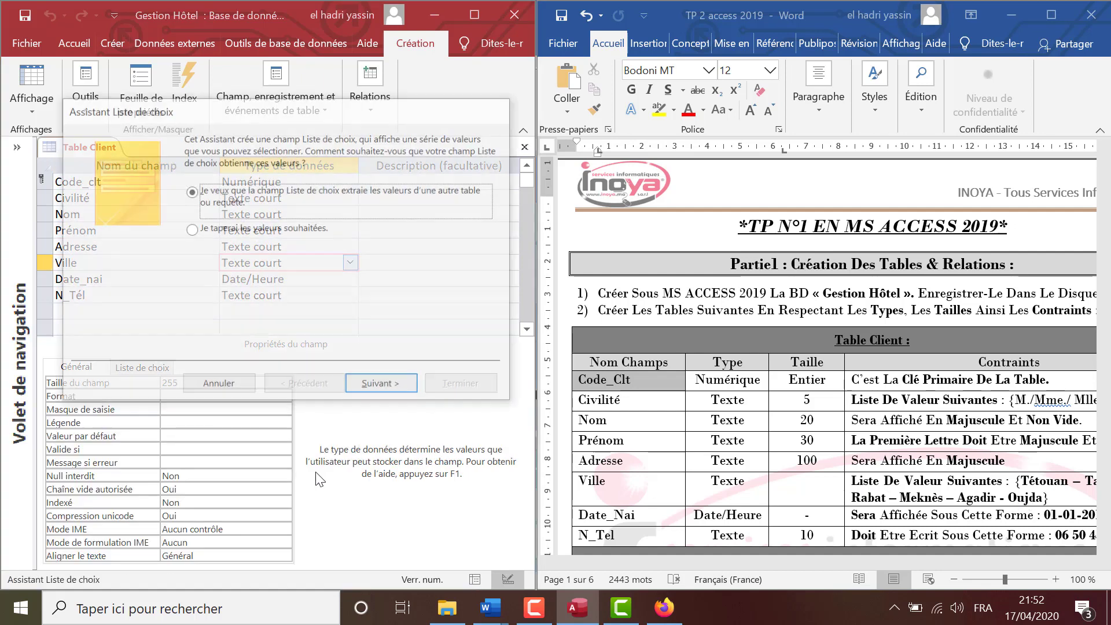
Choose to type the values and enter Tétouan, Tanger and Rabat.
left_click(221, 230)
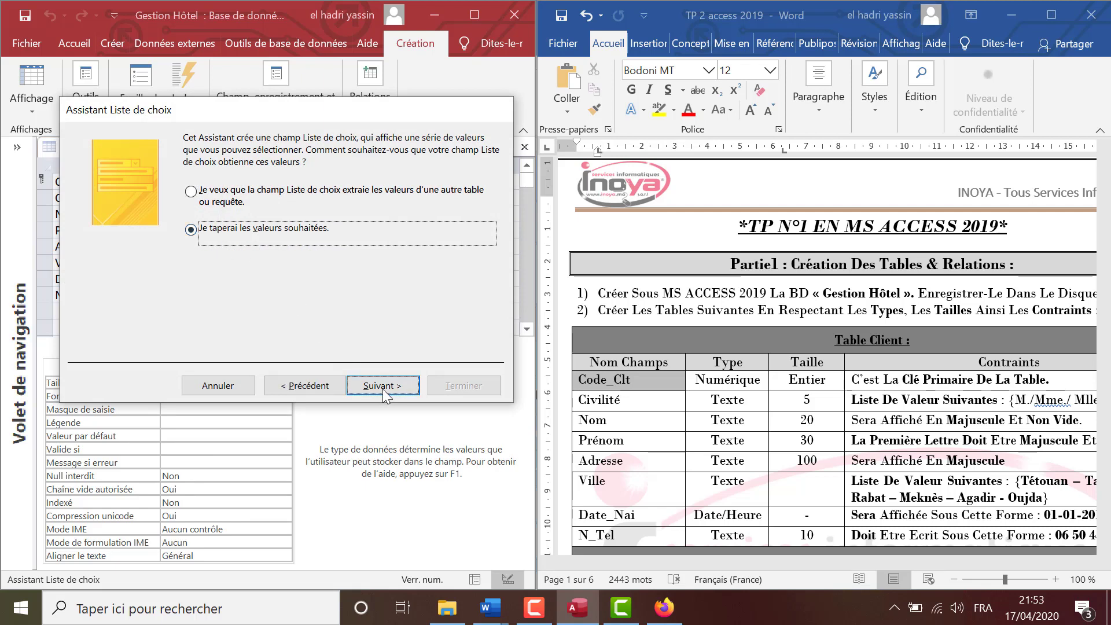
left_click(382, 386)
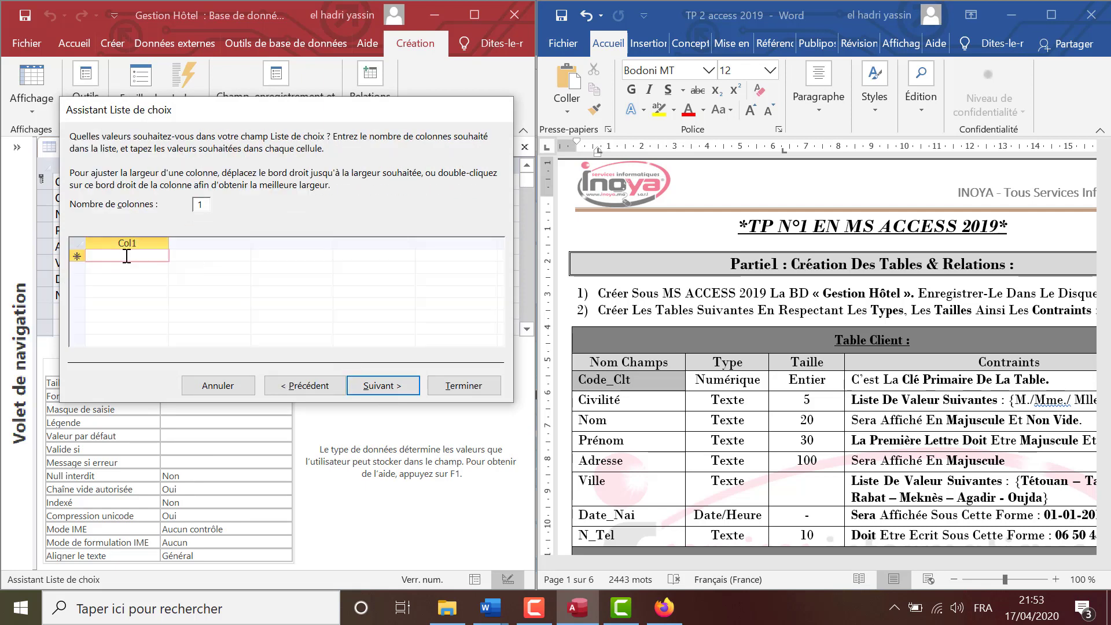
type("Tétouan")
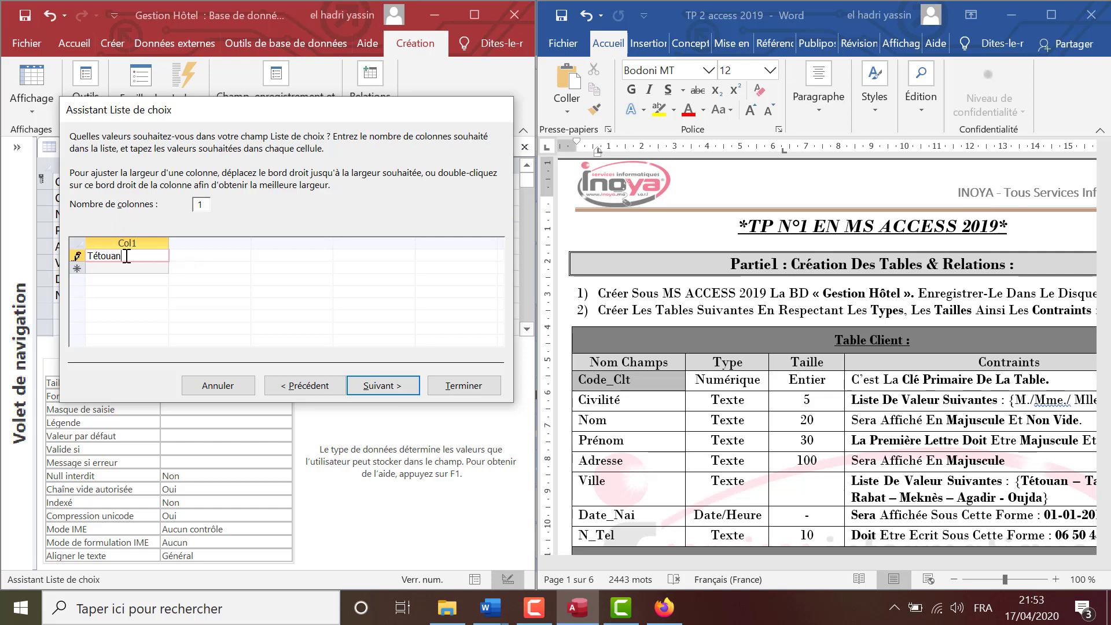
key("Return")
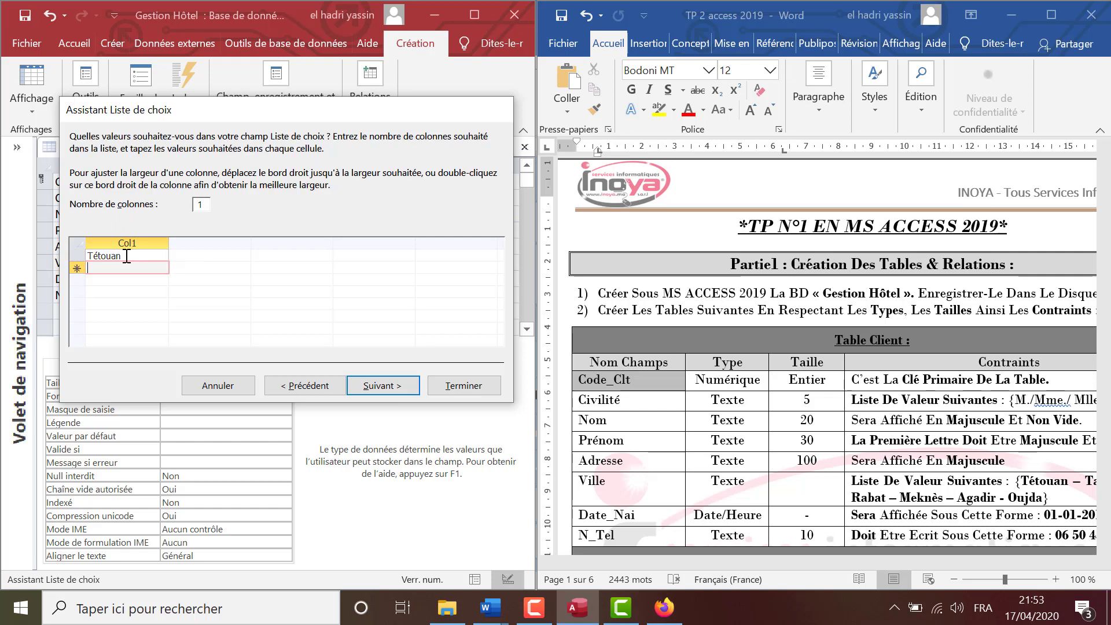
type("Tanger")
key("Return")
type("Rabat")
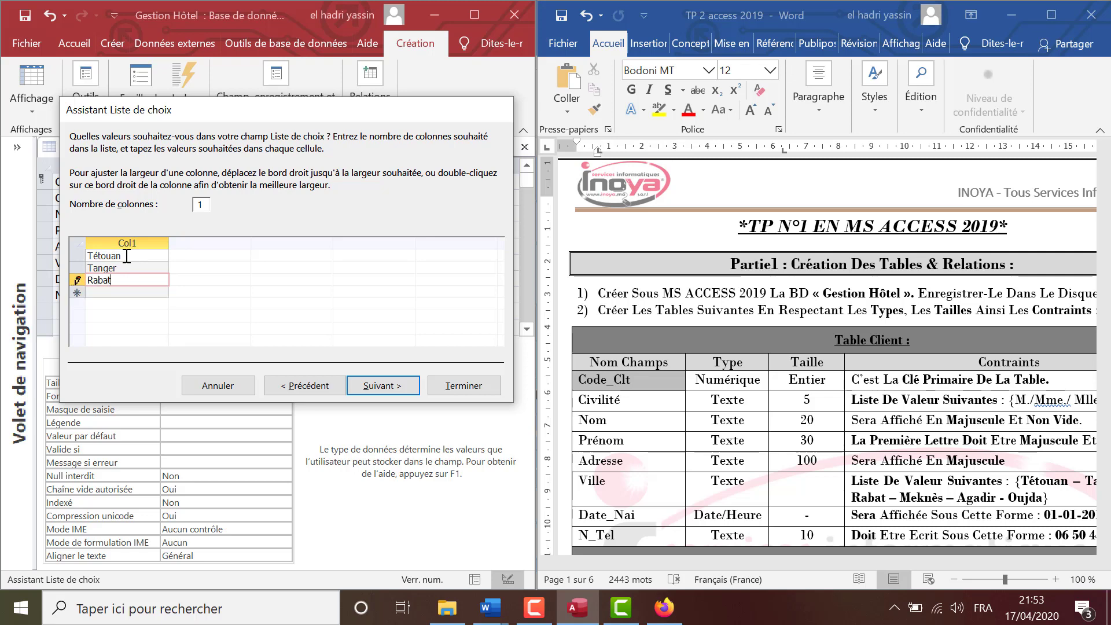
key("Return")
Add Meknés, Agadir and Oujda to the Ville list and finish the wizard.
type("Mekné")
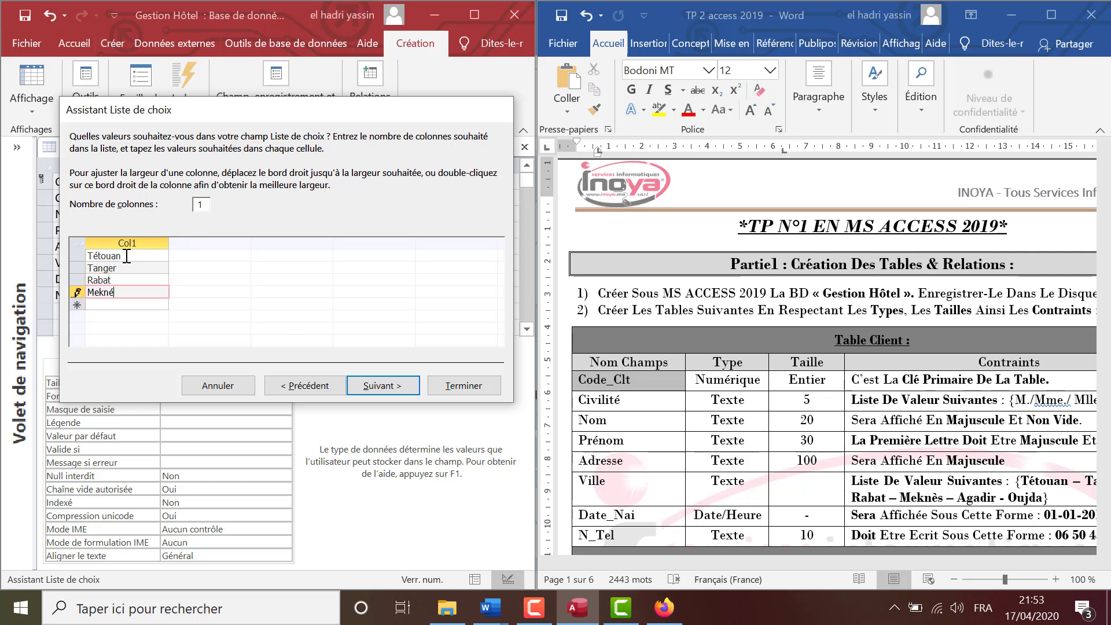
type("s")
key("Return")
type("Agadir")
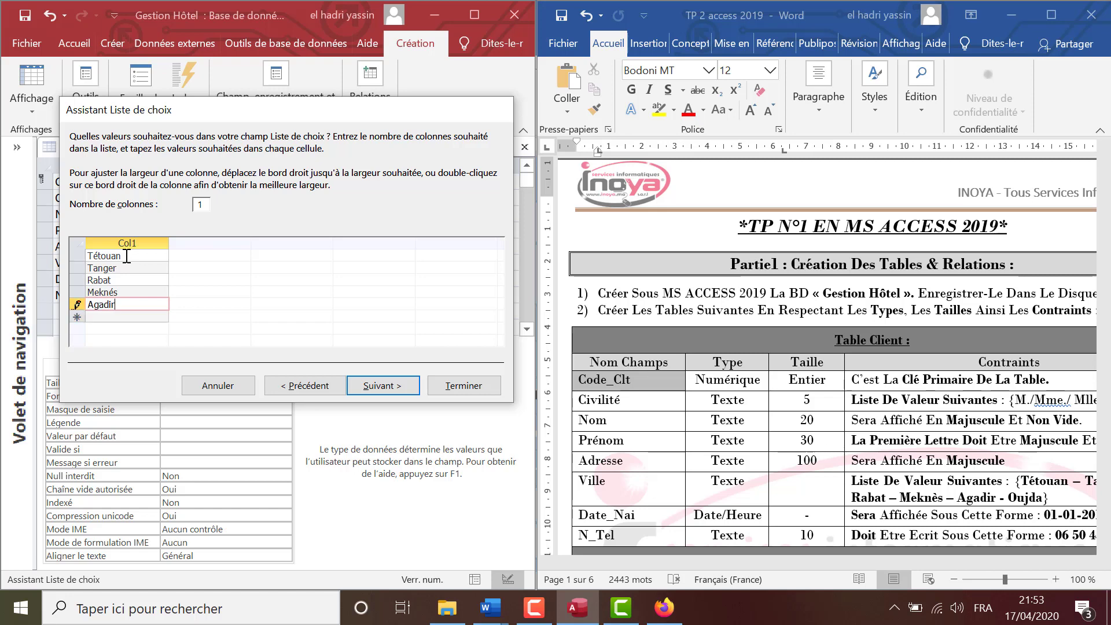
key("Return")
type("Ou")
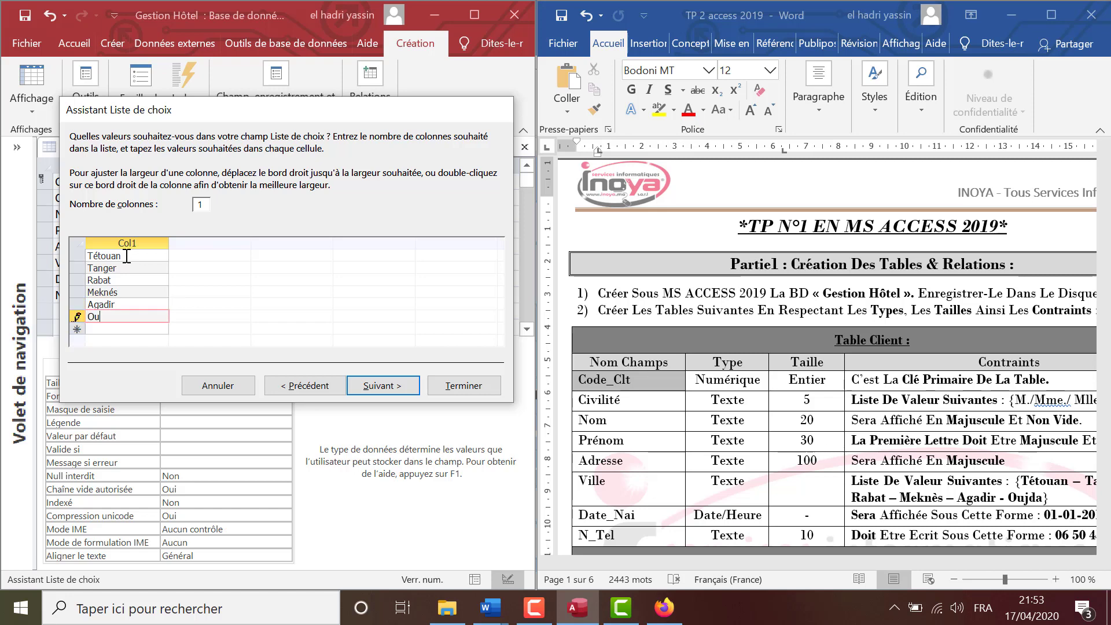
type("jda")
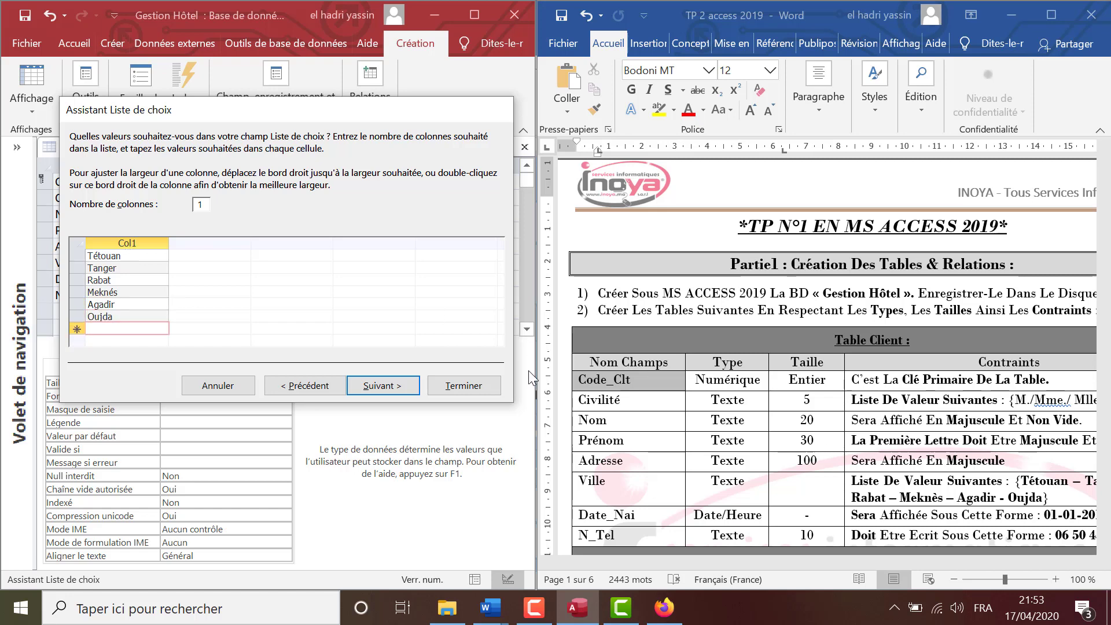
left_click(399, 385)
left_click(463, 386)
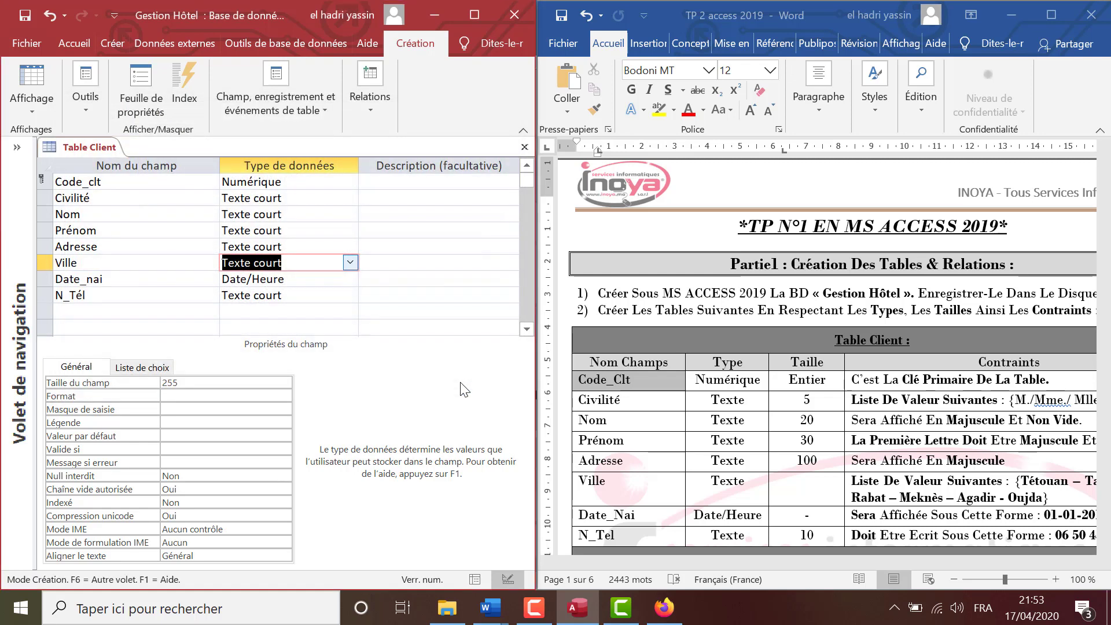
Select Date_nai and consult the reference sheet and assignment for its date rule.
left_click(196, 280)
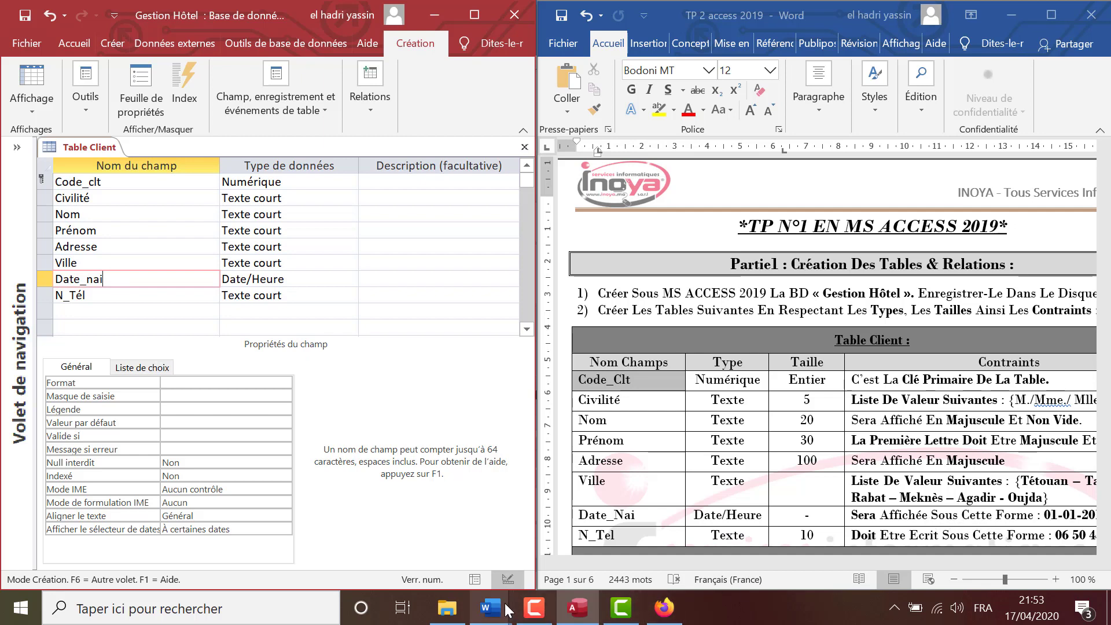
mouse_move(491, 606)
left_click(483, 563)
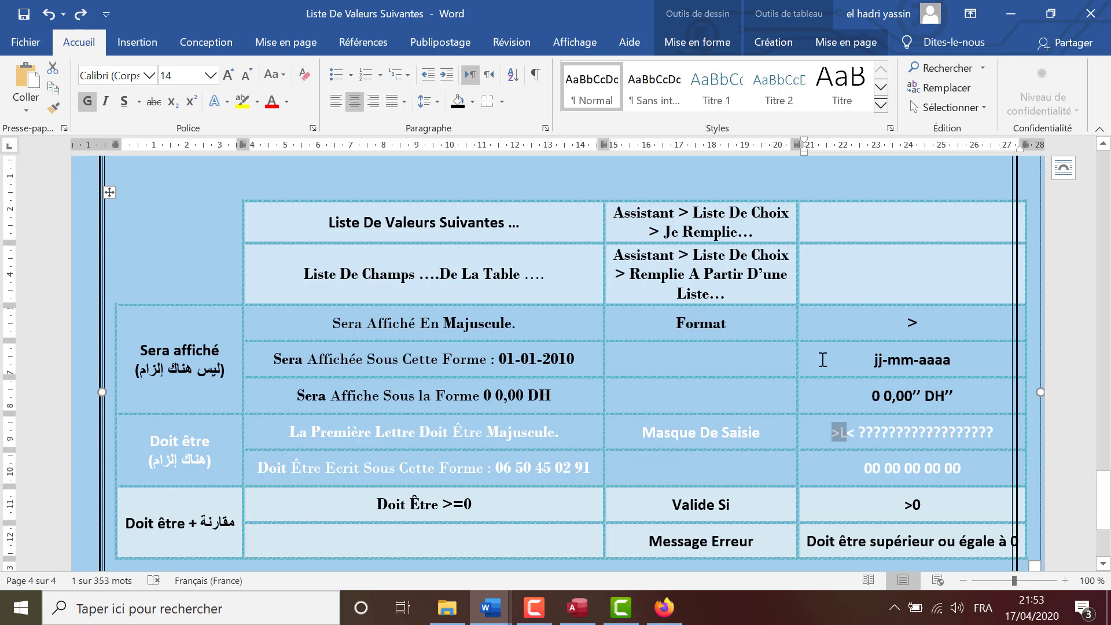
left_click(579, 615)
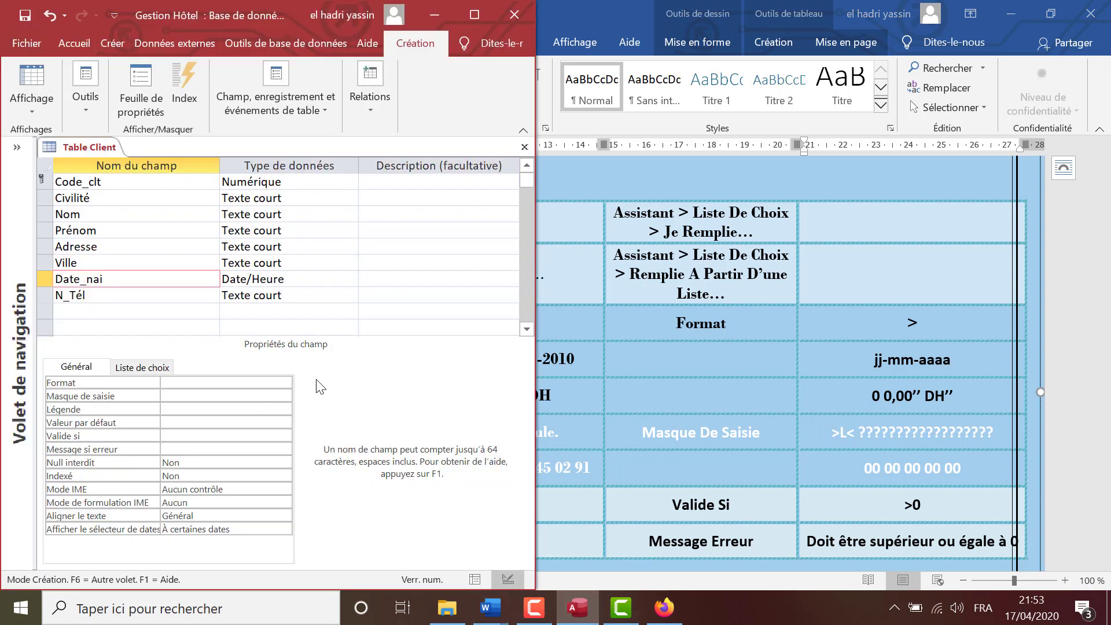
mouse_move(499, 612)
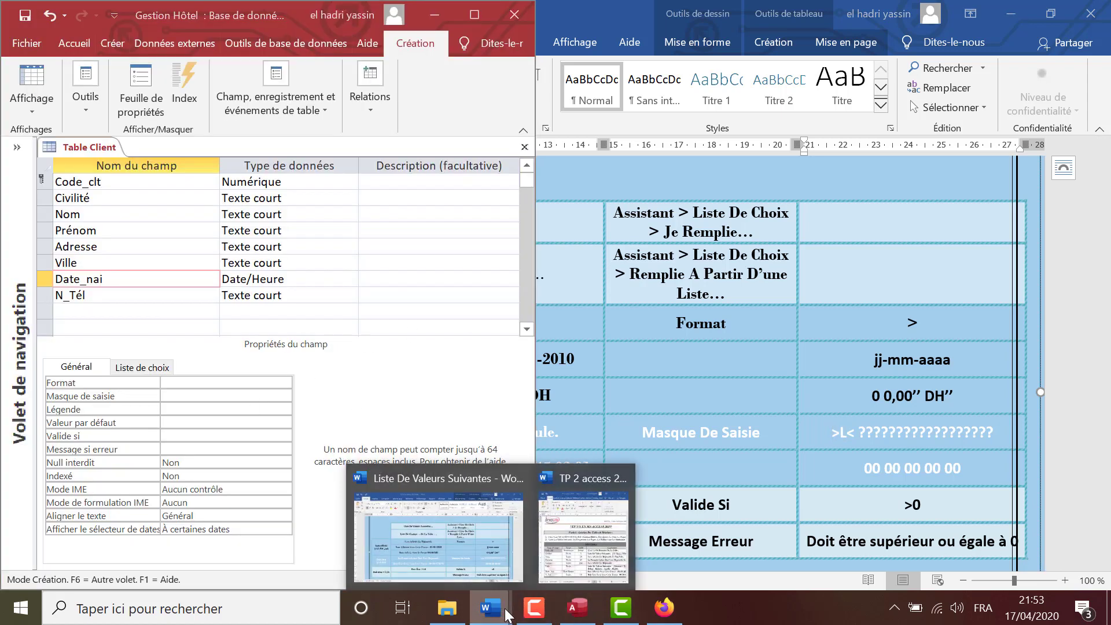
left_click(590, 530)
Enter jj-mm-aaaa as Date_nai's Format and compare it with the assignment.
left_click(179, 383)
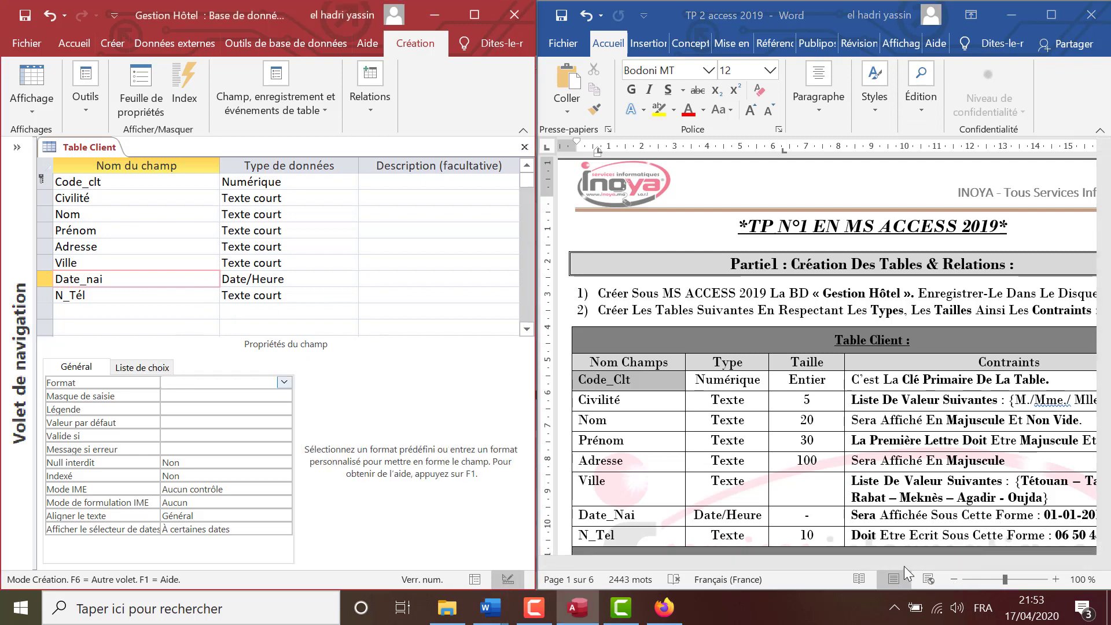
left_click(1053, 518)
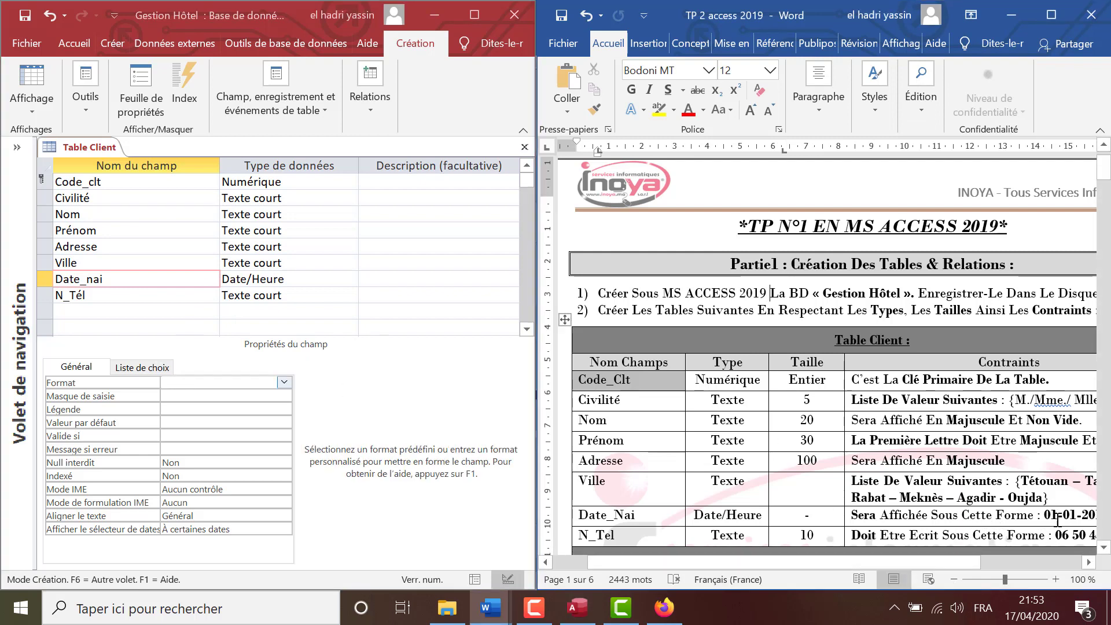
left_click(1088, 561)
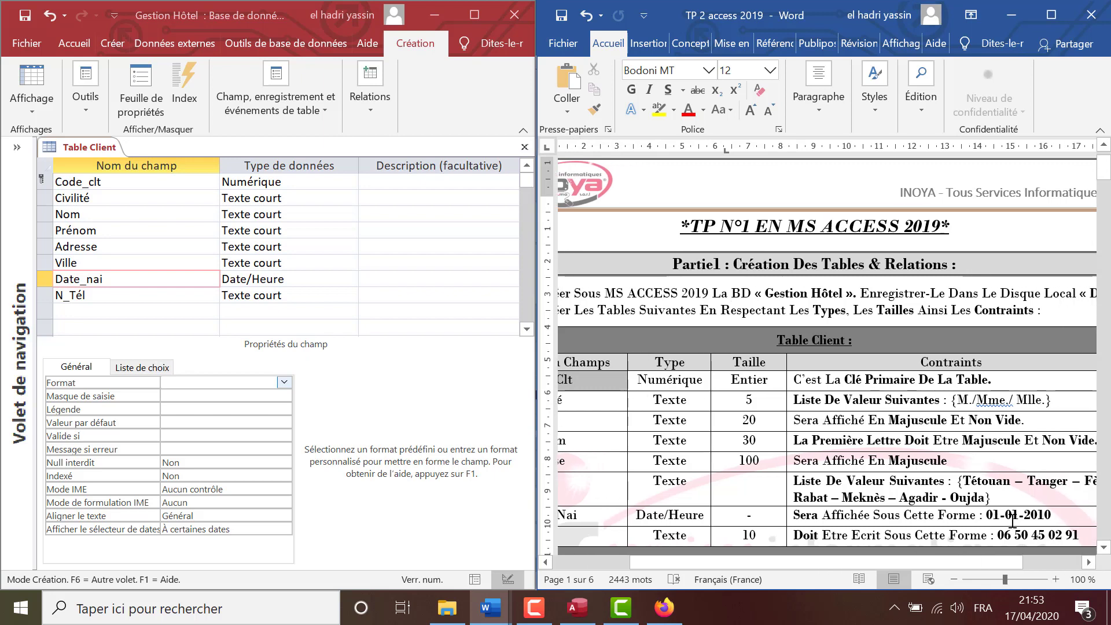
left_click(189, 383)
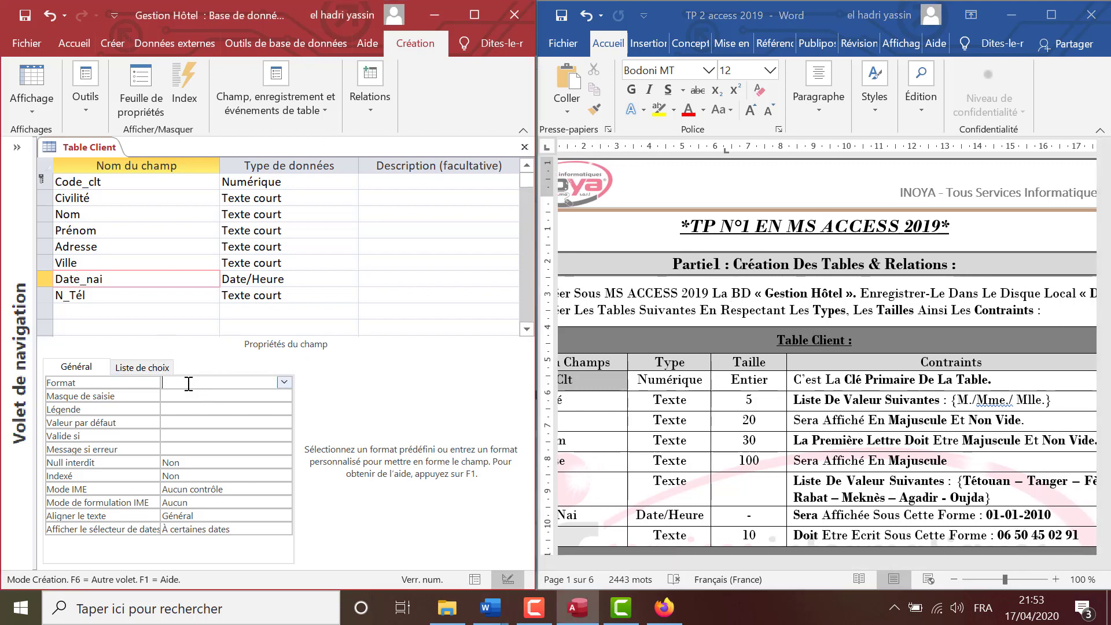
type("jj-mm-aaaa")
left_click(1016, 562)
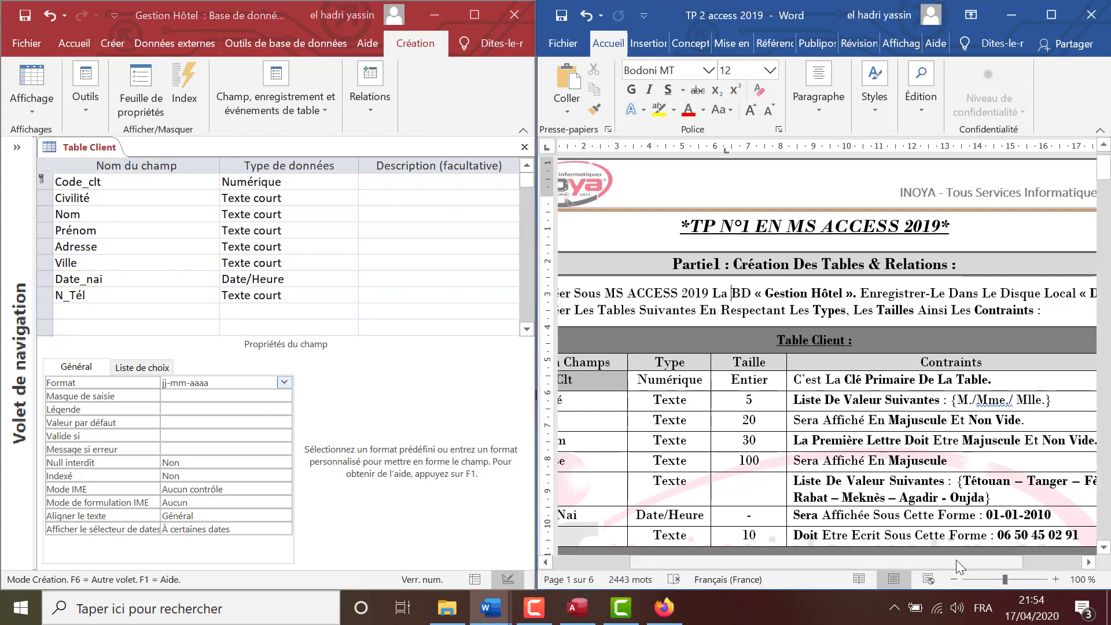
left_click_drag(921, 557, 996, 569)
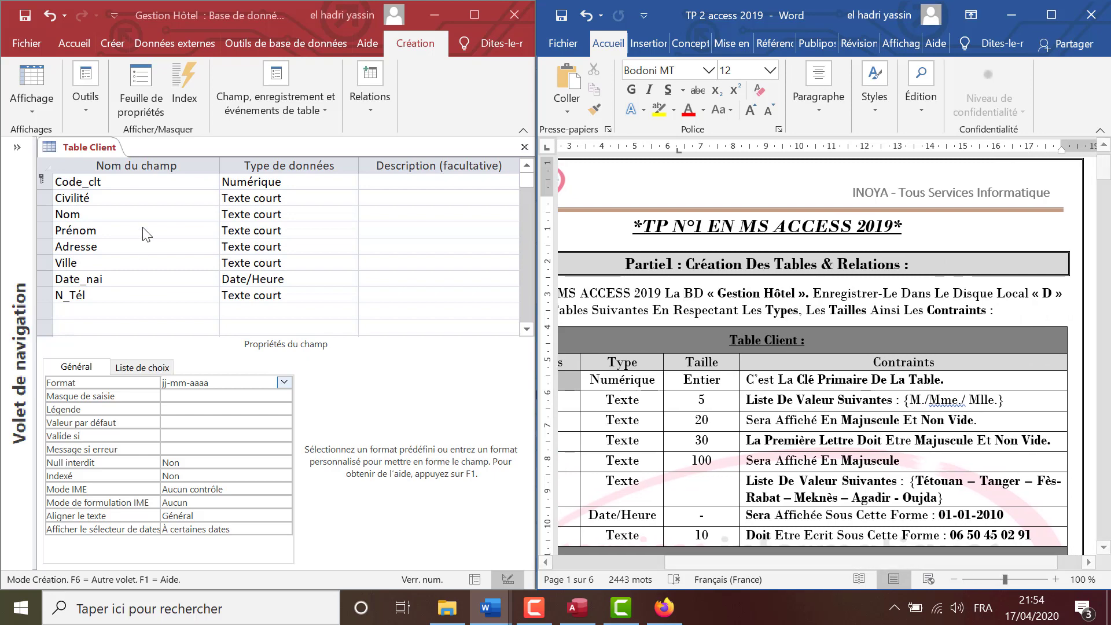
Give N_Tél the grouped phone input mask "0"0\ 00\ 00\ 00\ 00, then close the Table Client design.
left_click(149, 295)
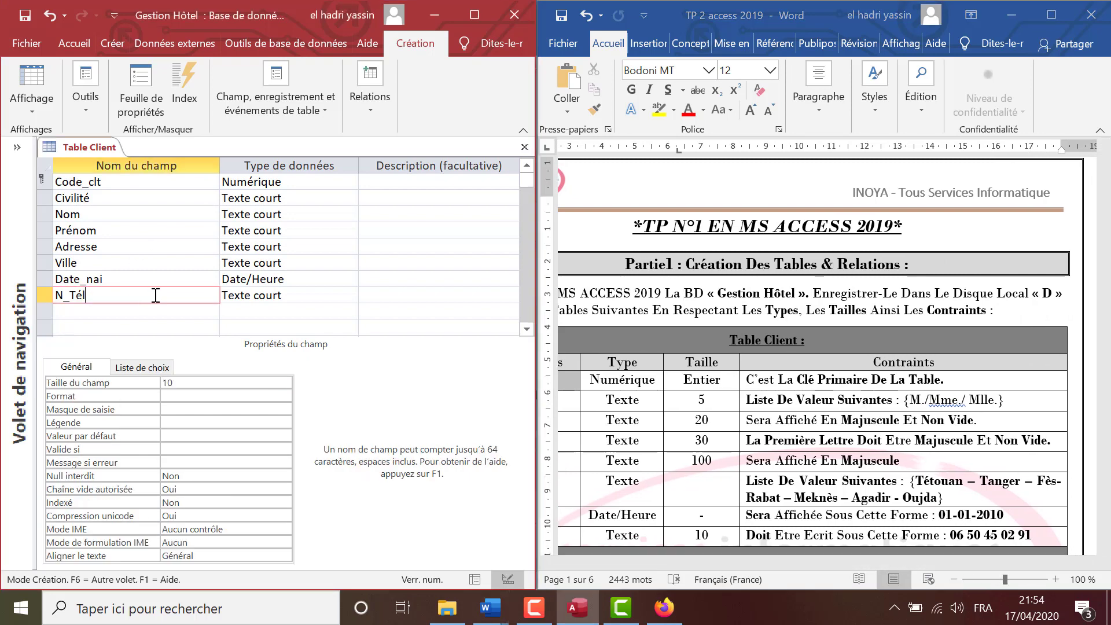
left_click(173, 410)
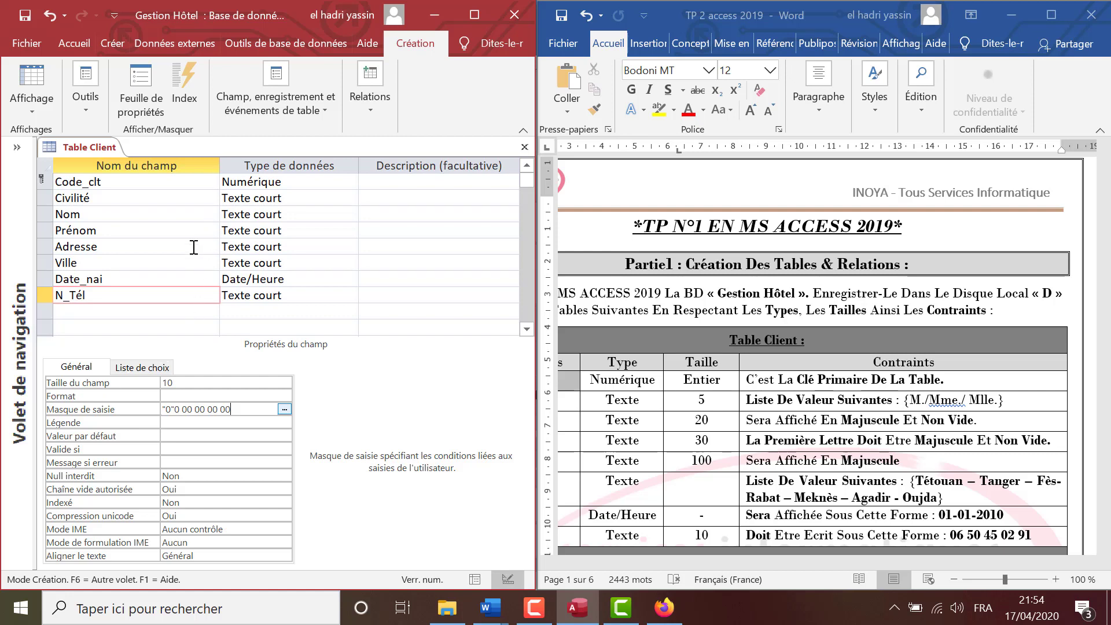
left_click(526, 151)
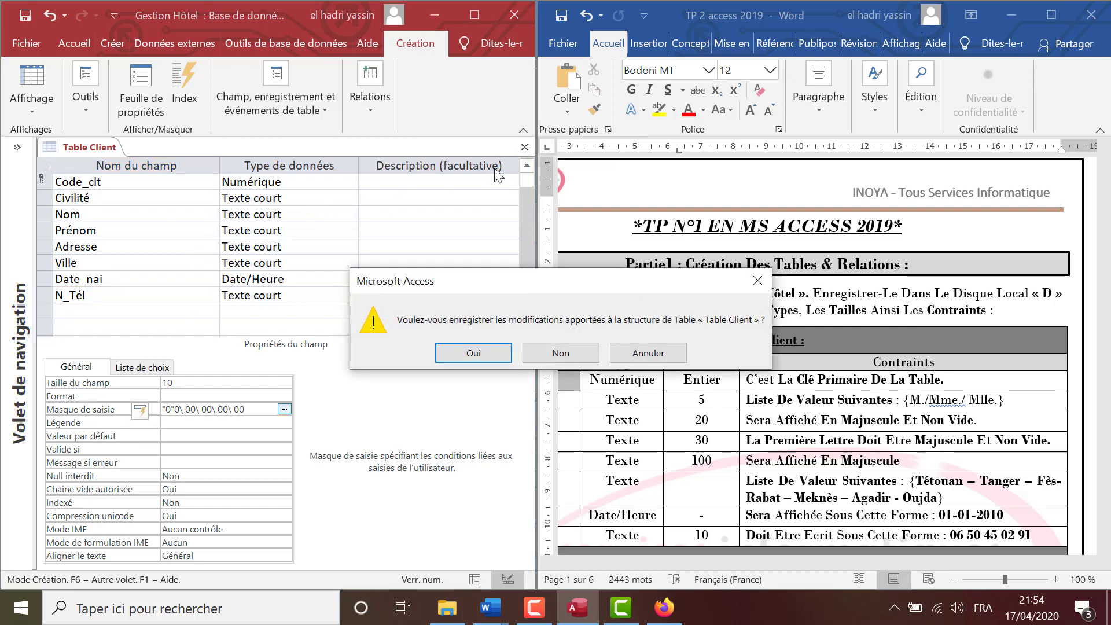
Save the Table Client design, maximize Access and open Table Client in datasheet view.
left_click(473, 353)
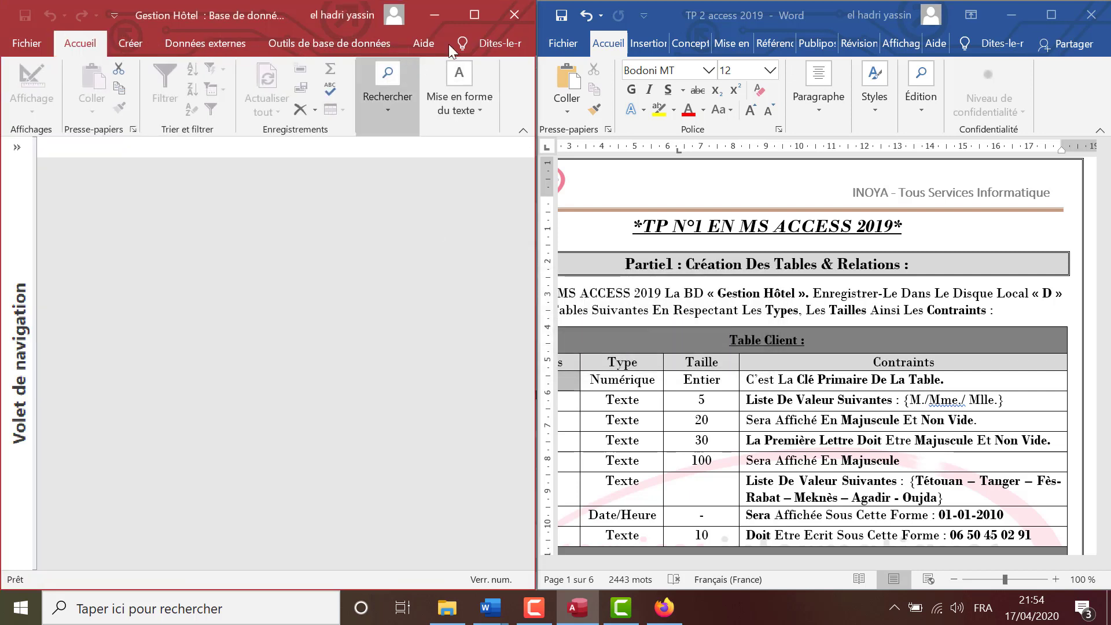
left_click(473, 15)
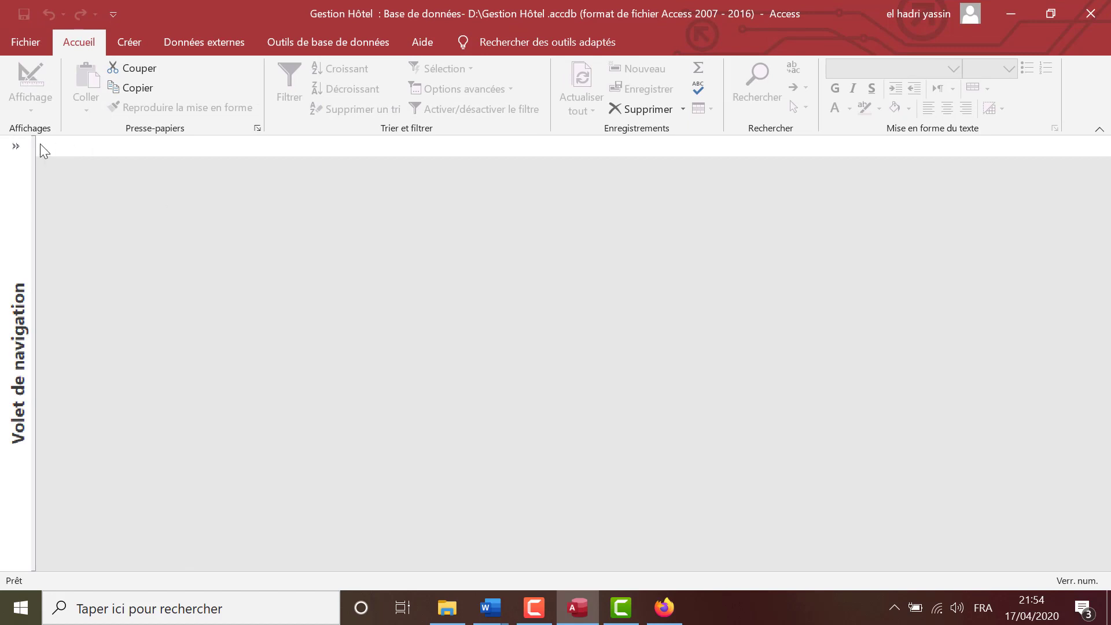
left_click(17, 146)
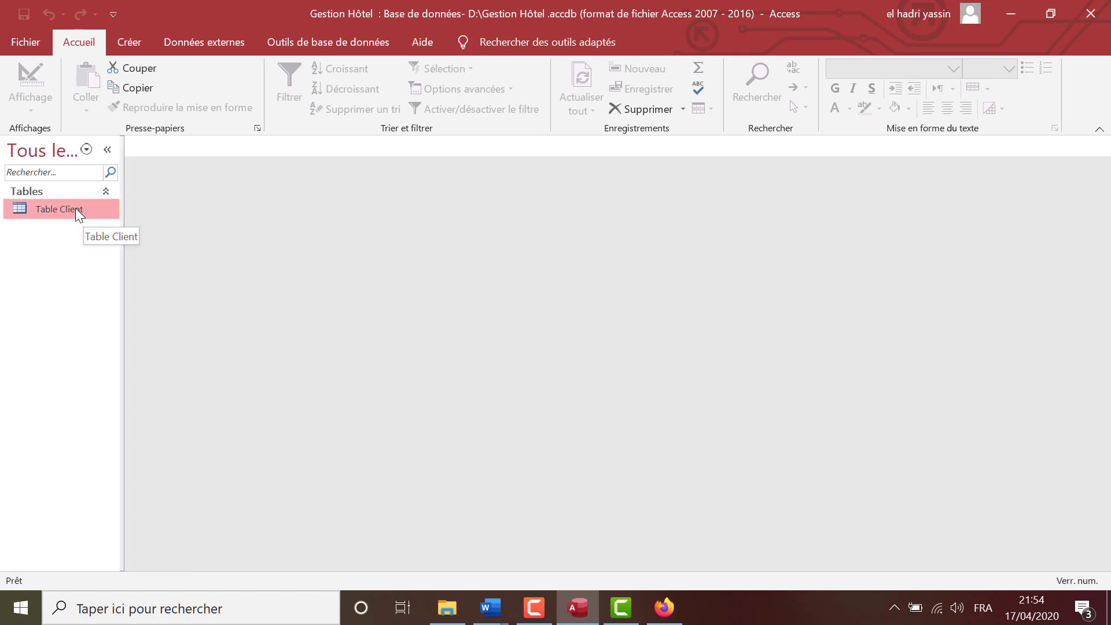
double_click(75, 208)
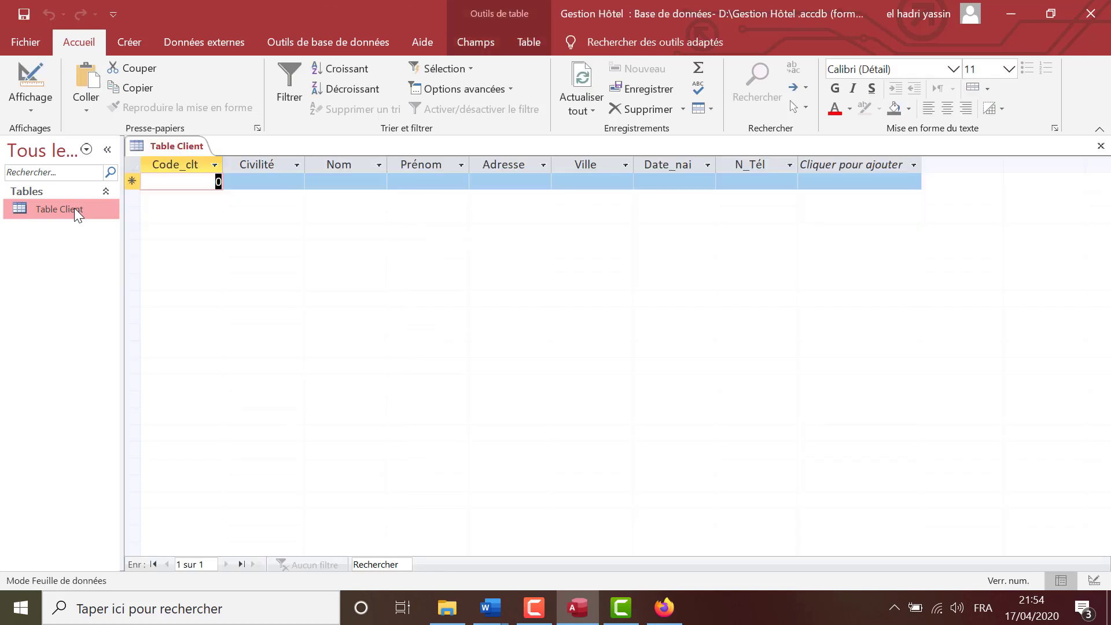
Fill row 1 with placeholder Nom, Prénom and Adresse, leaving Civilité and Ville empty.
left_click(270, 181)
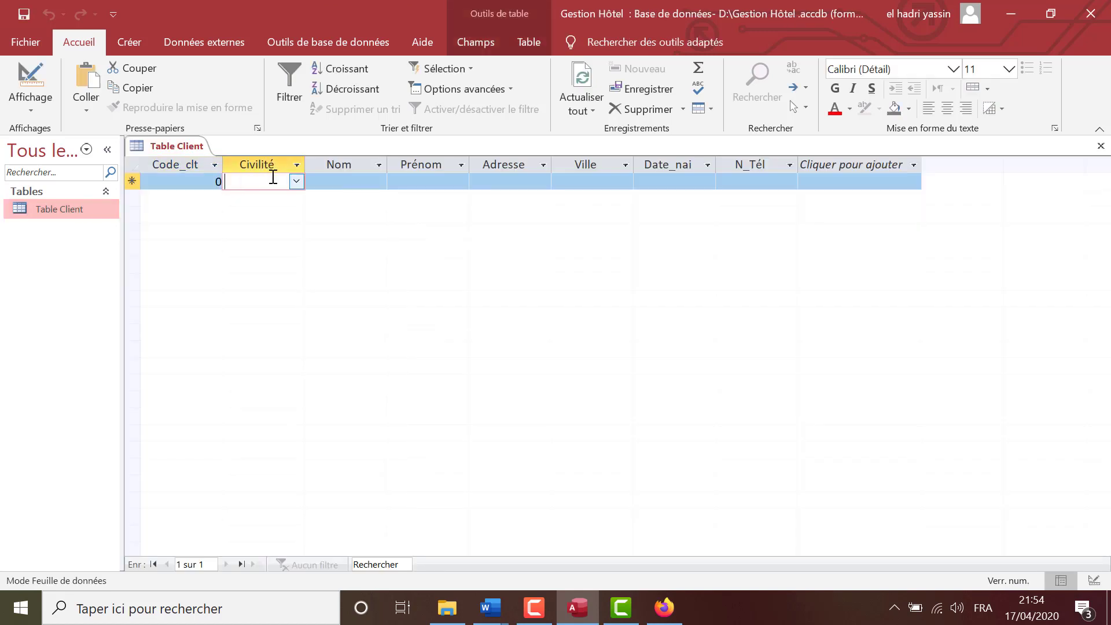
left_click(296, 183)
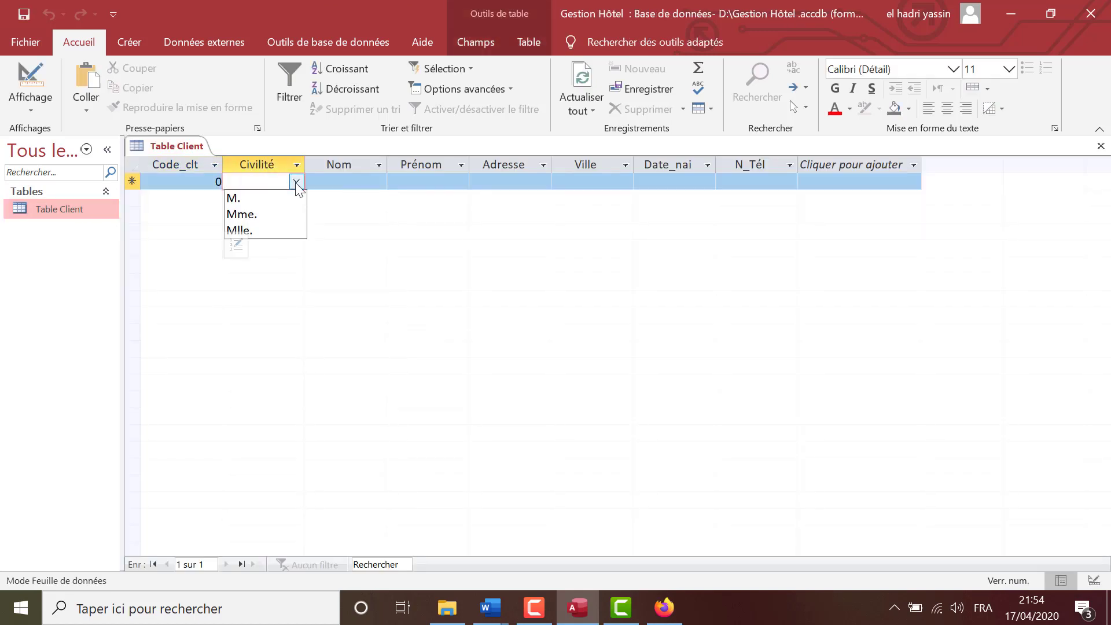
left_click(296, 183)
left_click(353, 184)
type("gh")
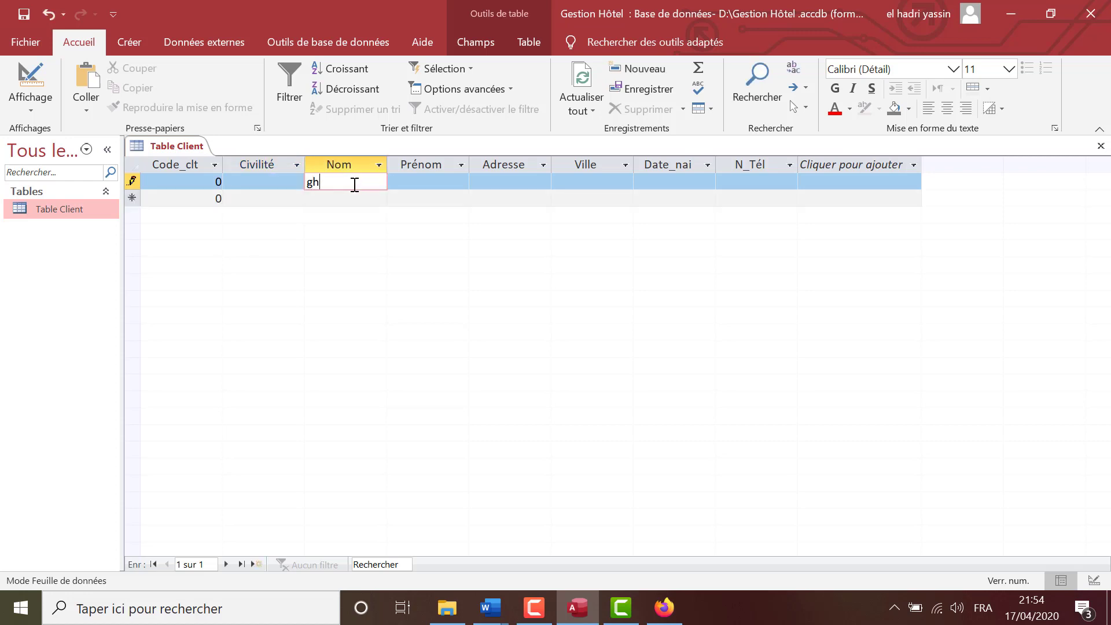
type("ghgh")
left_click(399, 181)
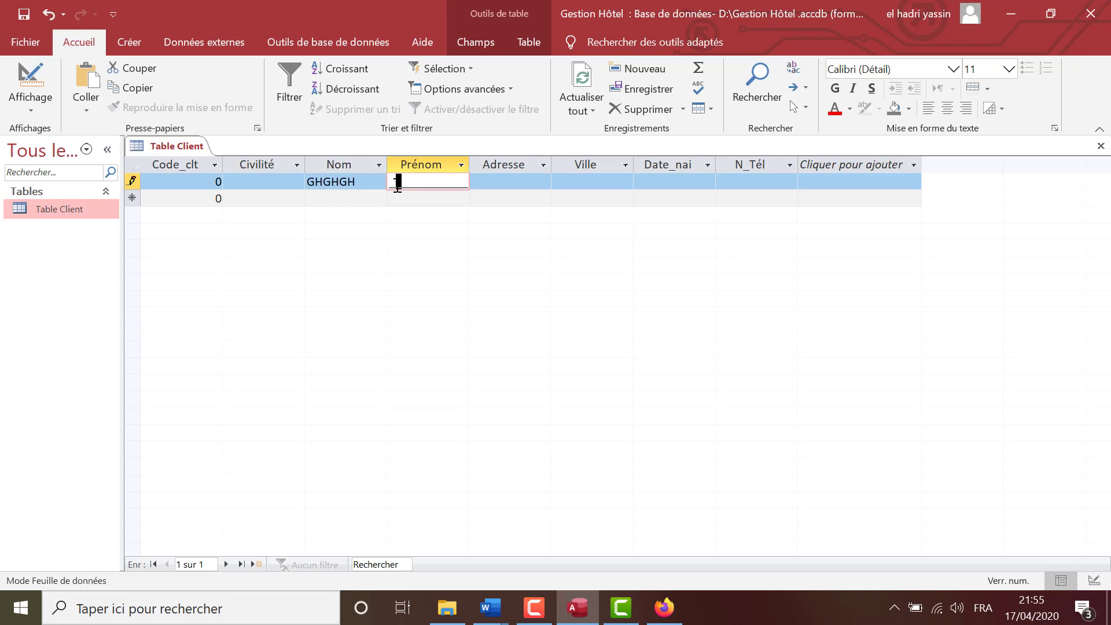
type("Gfgfgfg")
left_click(487, 177)
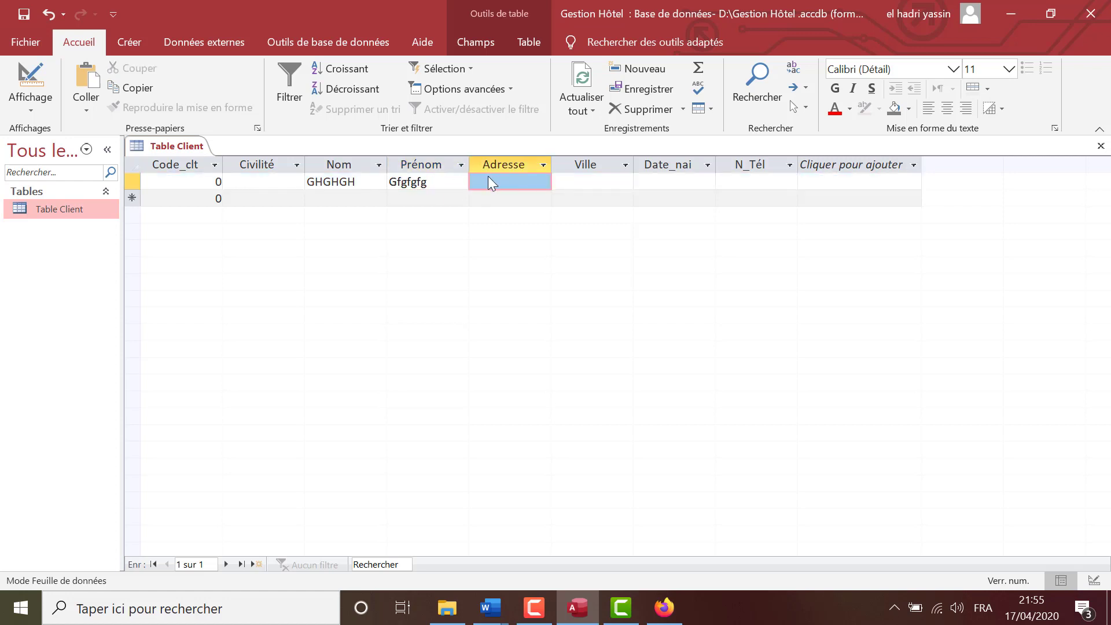
type("fgfgfg")
left_click(566, 183)
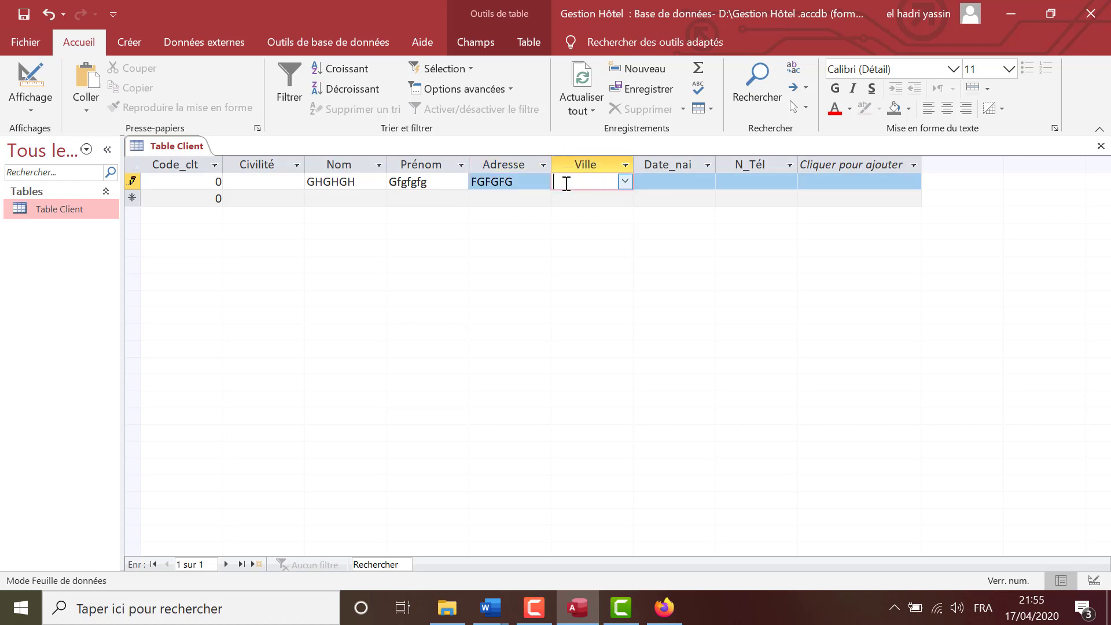
left_click(627, 186)
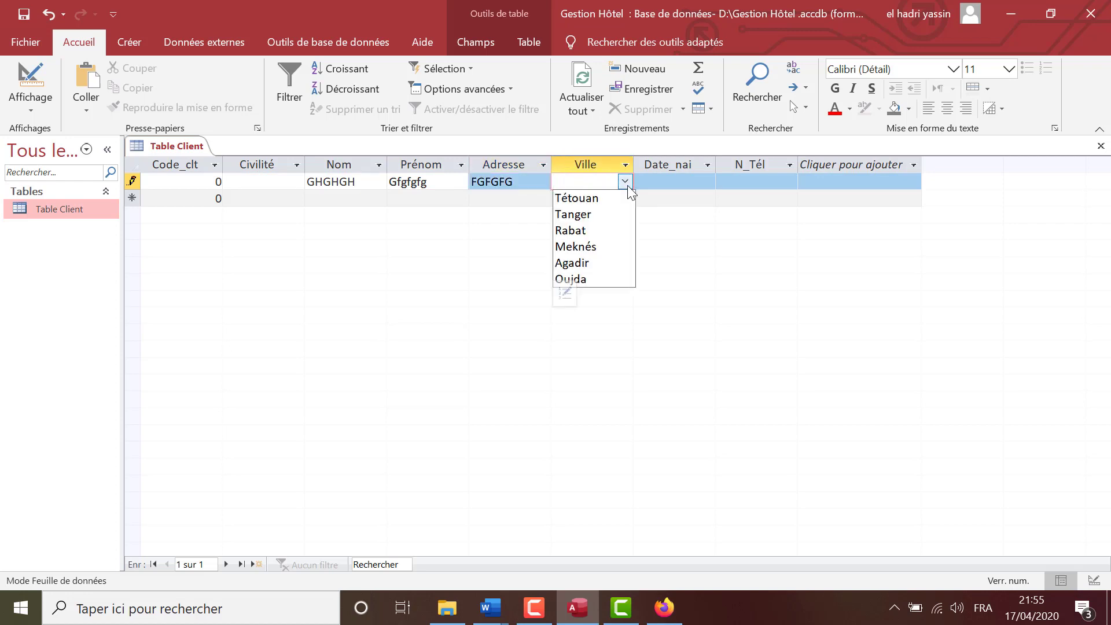
left_click(627, 186)
Enter birth date 11/2/2000 and a phone number, save the record and set Code_clt to 1.
left_click(655, 182)
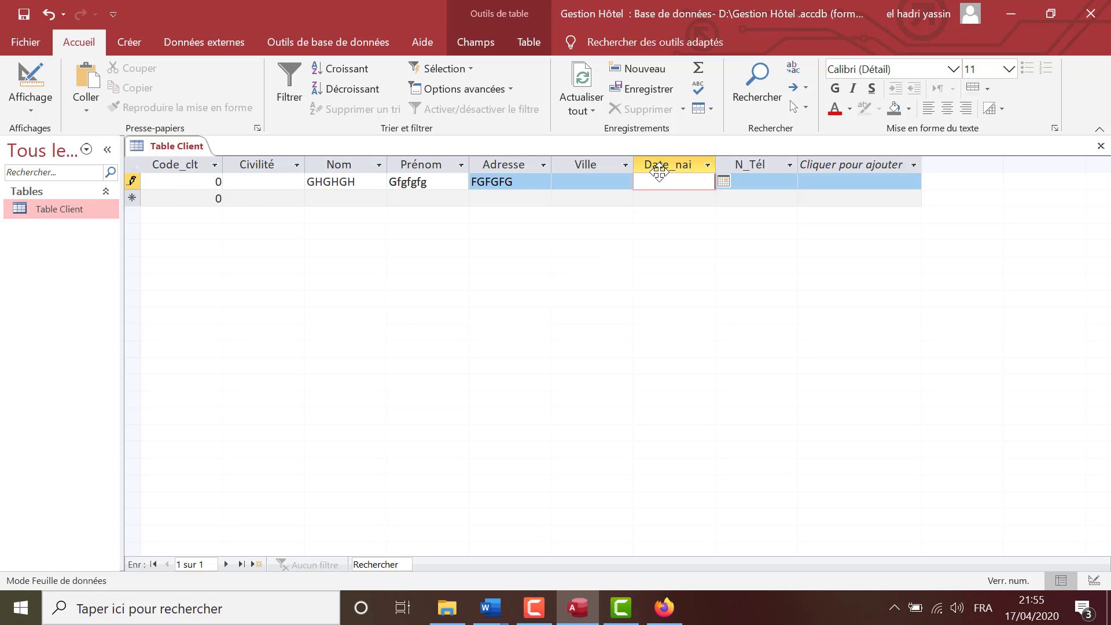
type("11/2/2000")
key("Tab")
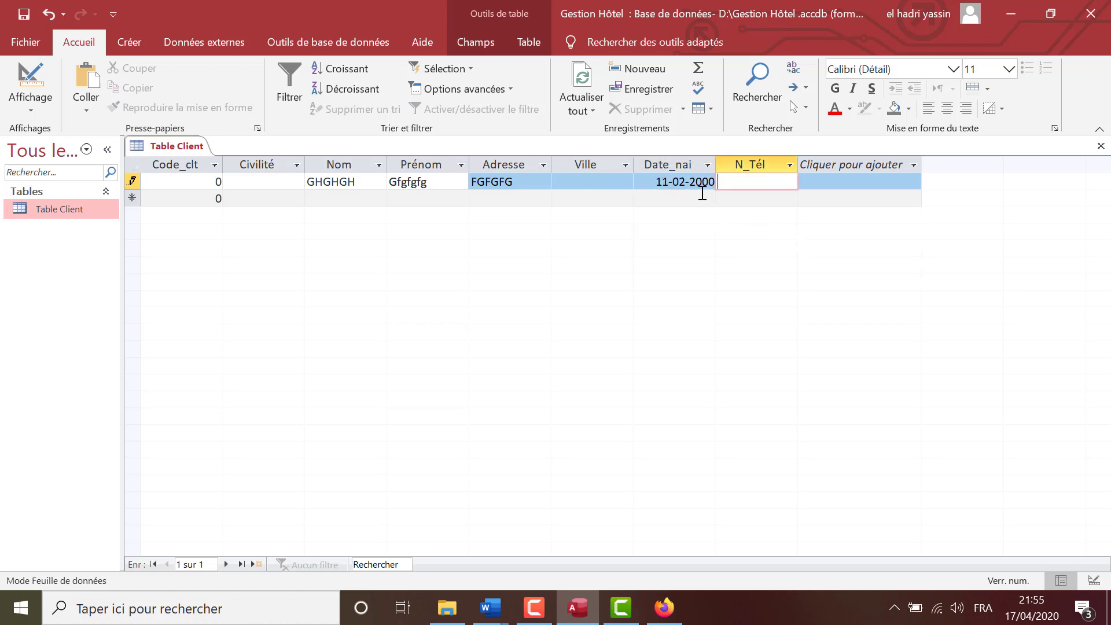
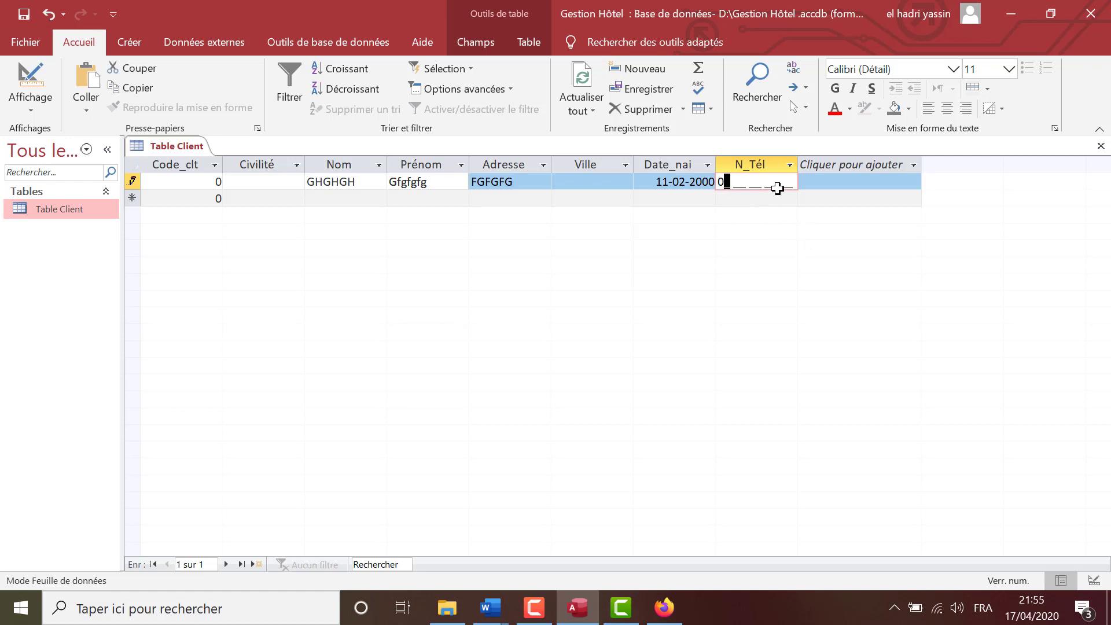
left_click(245, 198)
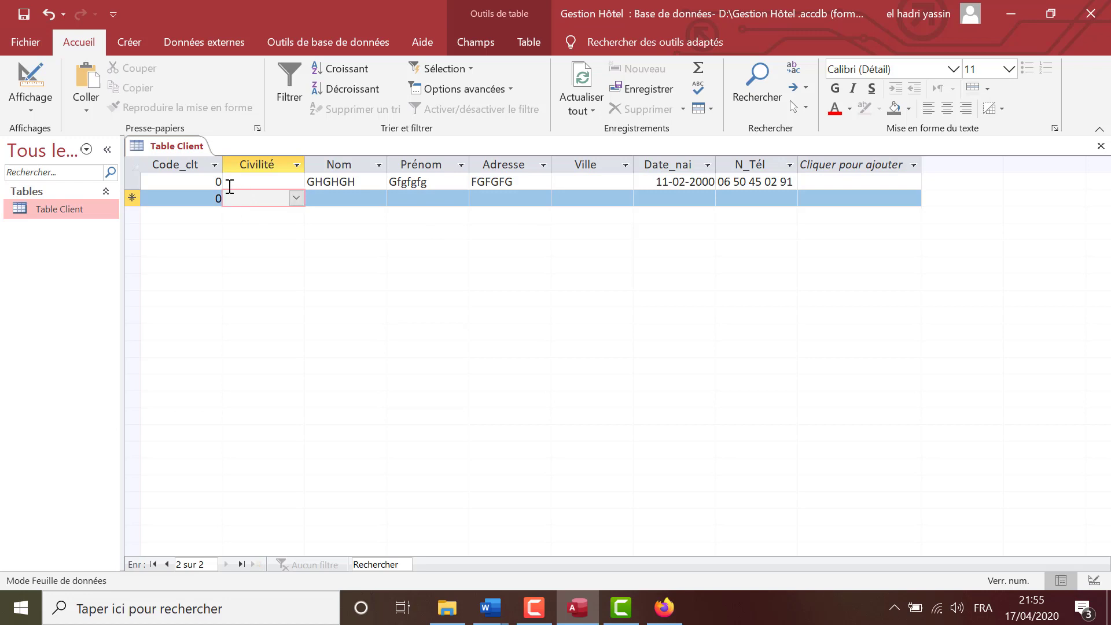
left_click_drag(217, 180, 251, 185)
type("1")
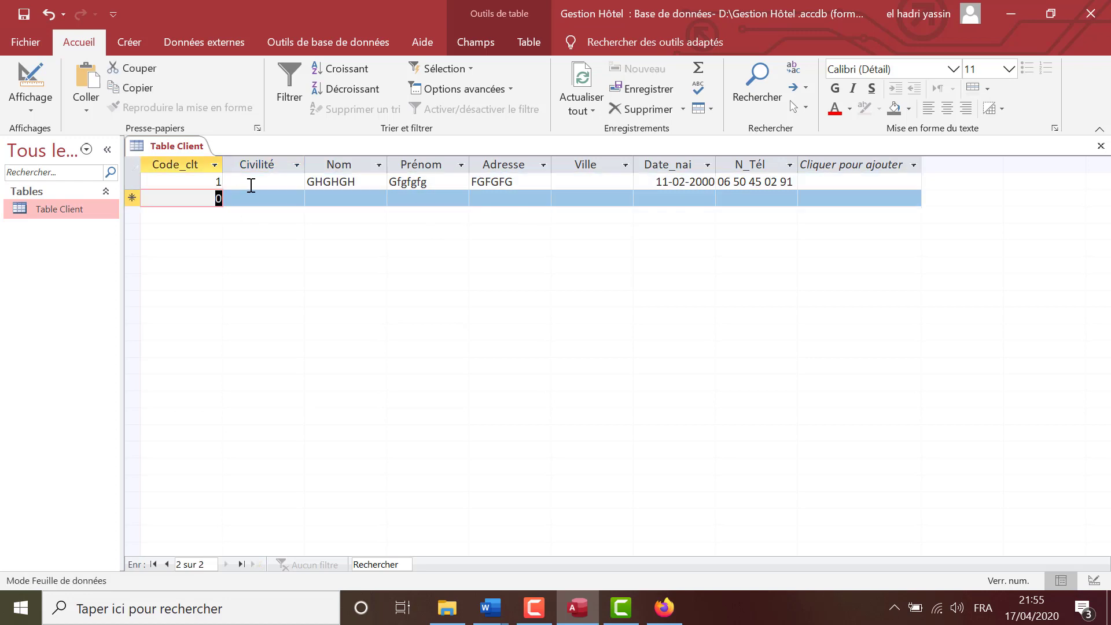
Set client 1's Civilité to M. and type code 1 on the new row, dismissing the required-Nom warning.
left_click(259, 185)
left_click(297, 181)
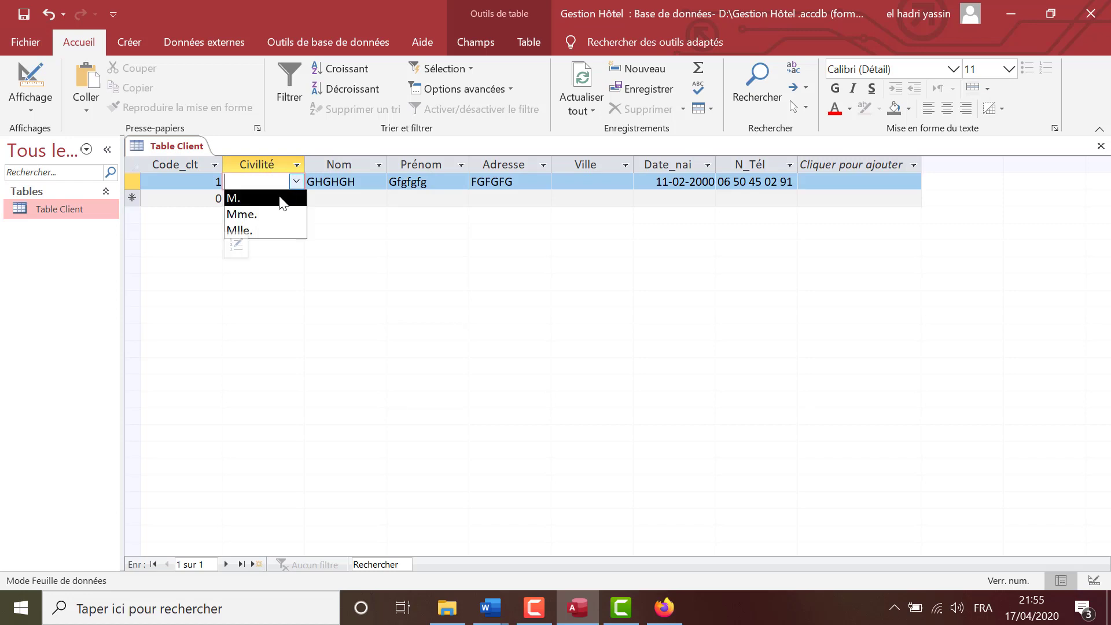
left_click(290, 195)
left_click_drag(213, 198, 223, 199)
type("1")
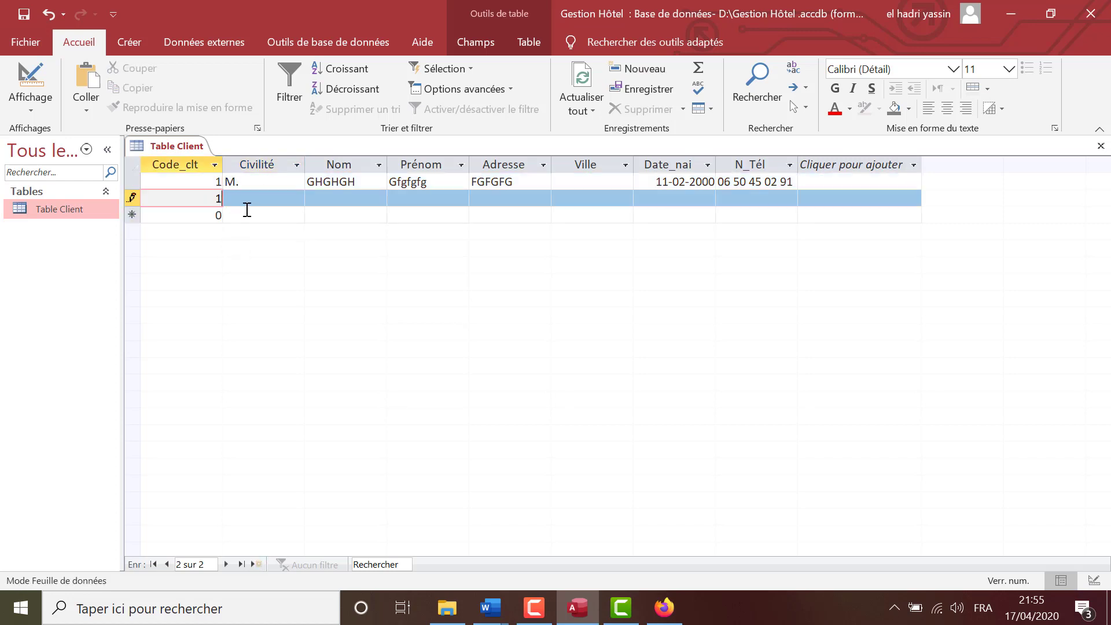
left_click(248, 205)
left_click(247, 214)
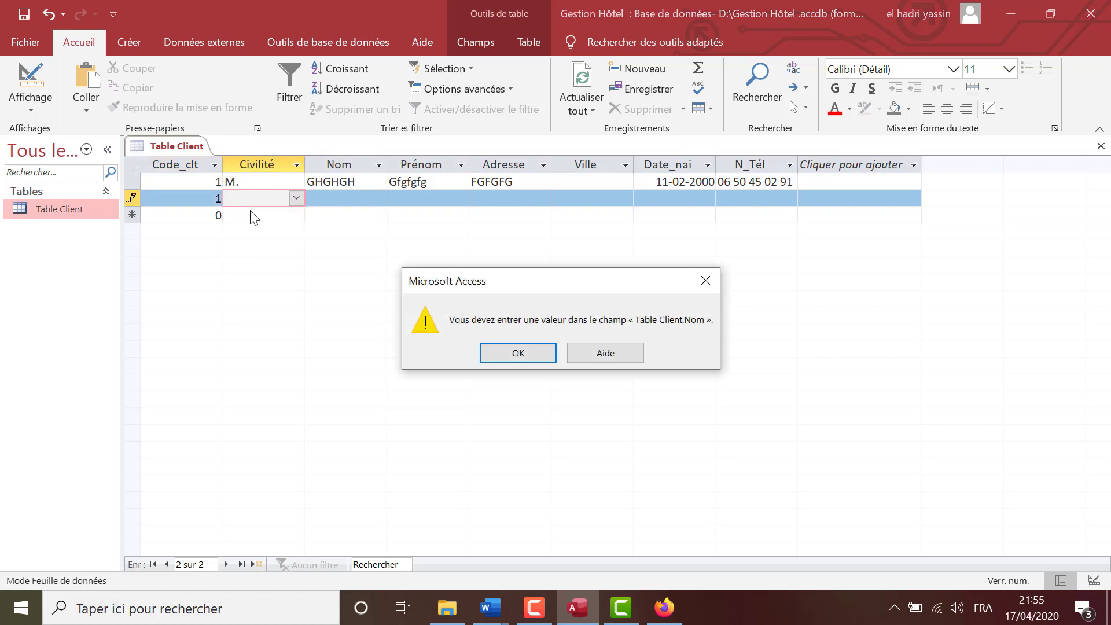
key("Return")
Fill client 2 with Civilité Mme., placeholder Nom, Prénom and Adresse, and Ville Tétouan.
left_click(296, 197)
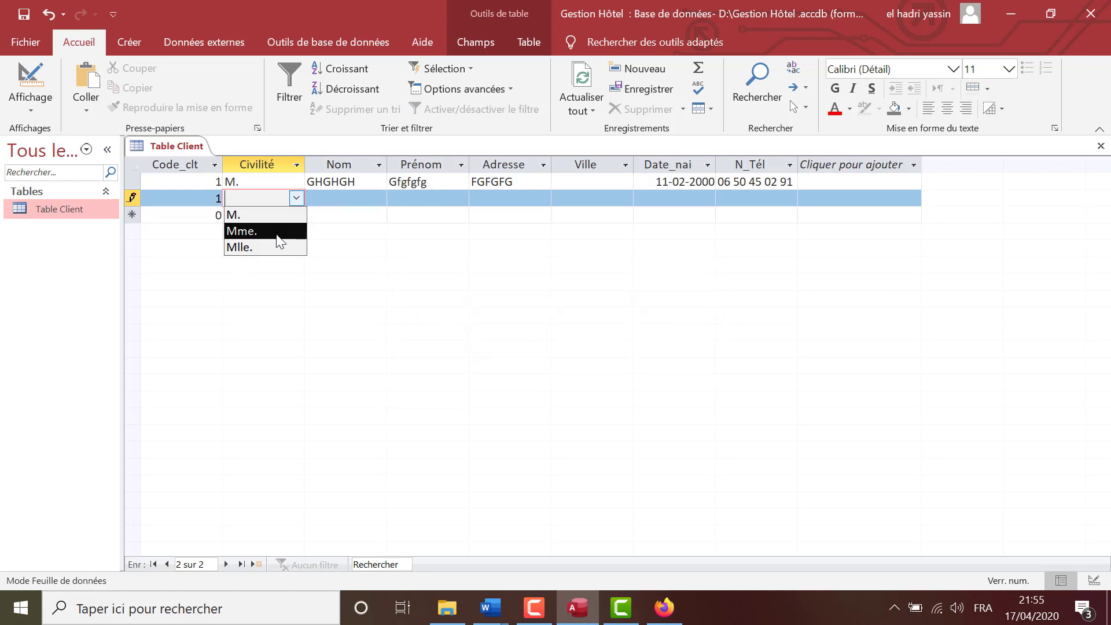
left_click(272, 231)
left_click(315, 198)
type("hgghgh")
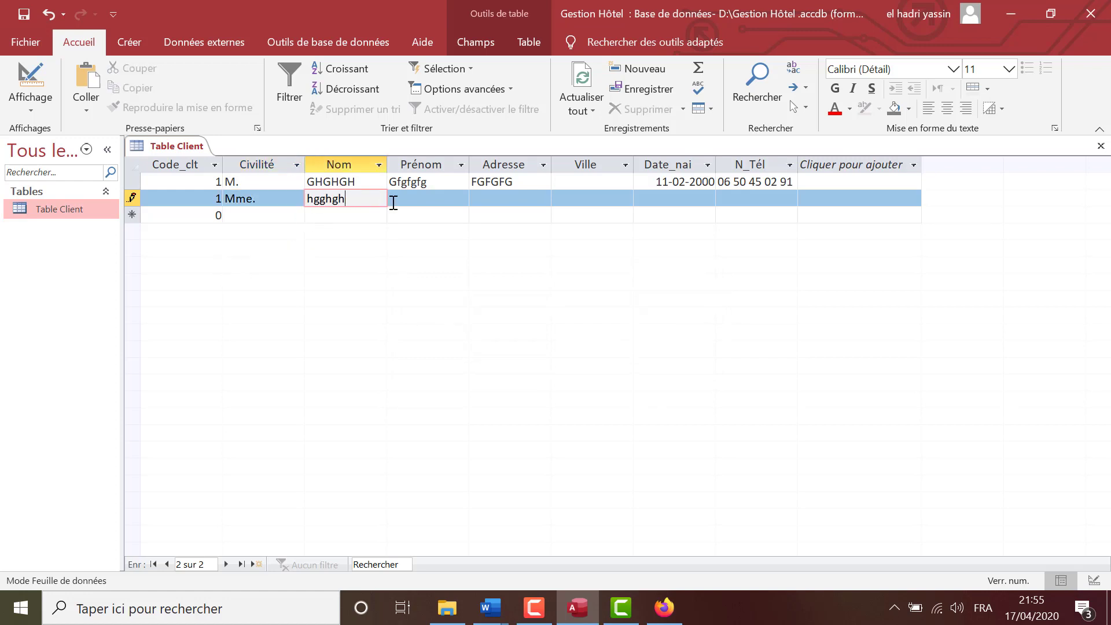
key("Tab")
type("ghgh")
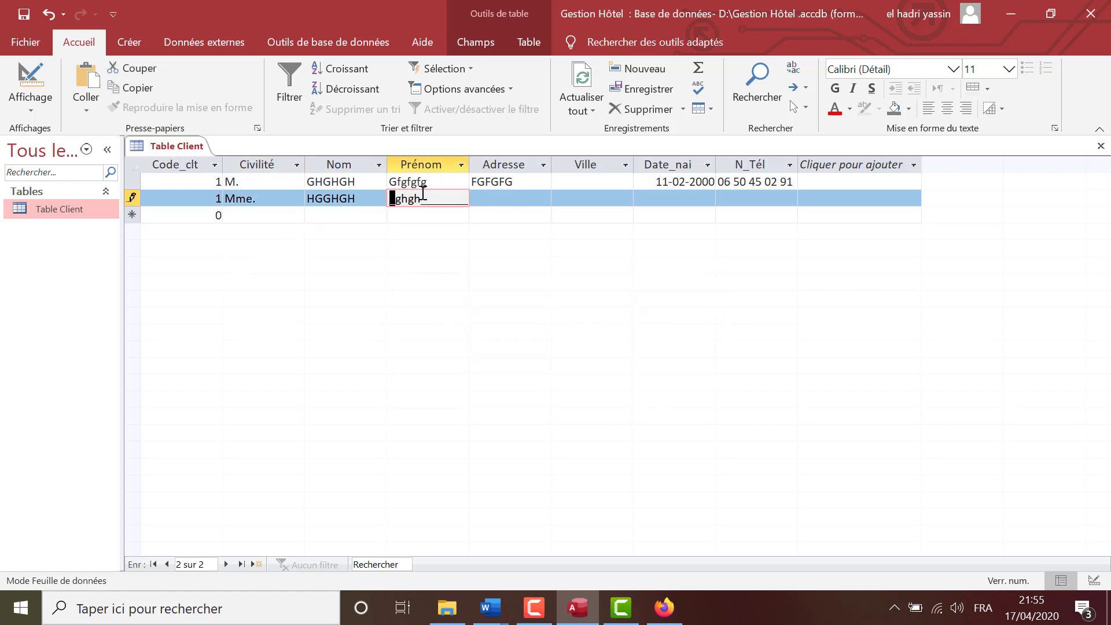
left_click(485, 198)
type("ghgh")
left_click(573, 196)
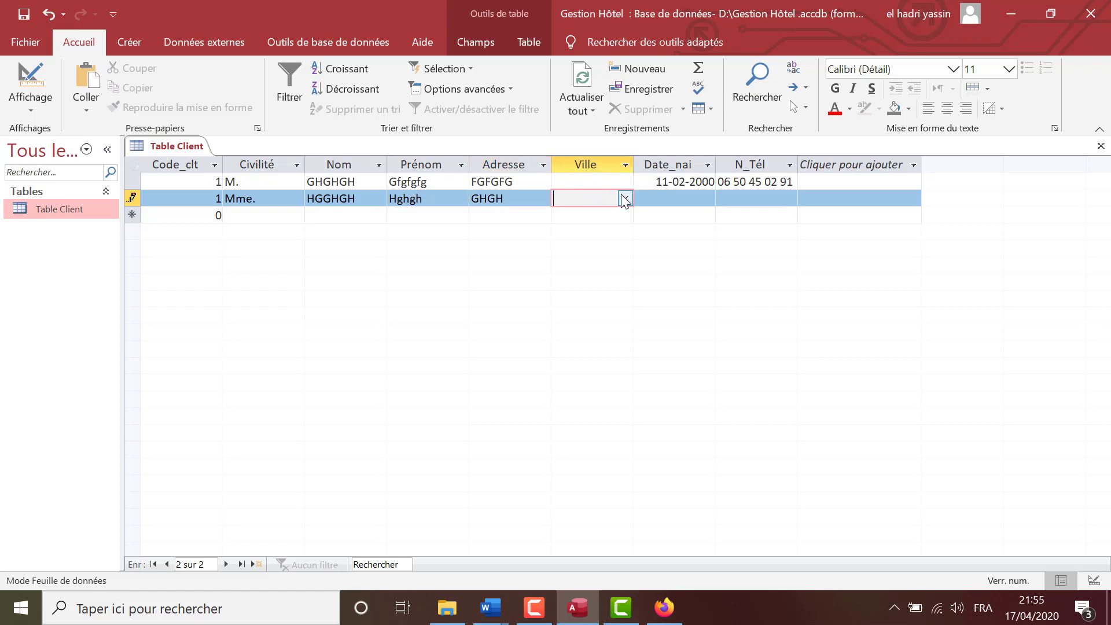
left_click(625, 197)
left_click(607, 212)
Enter birth date 1/1/2000 and a phone number, change the duplicate code to 2, and reopen Table Client in design view.
left_click(664, 198)
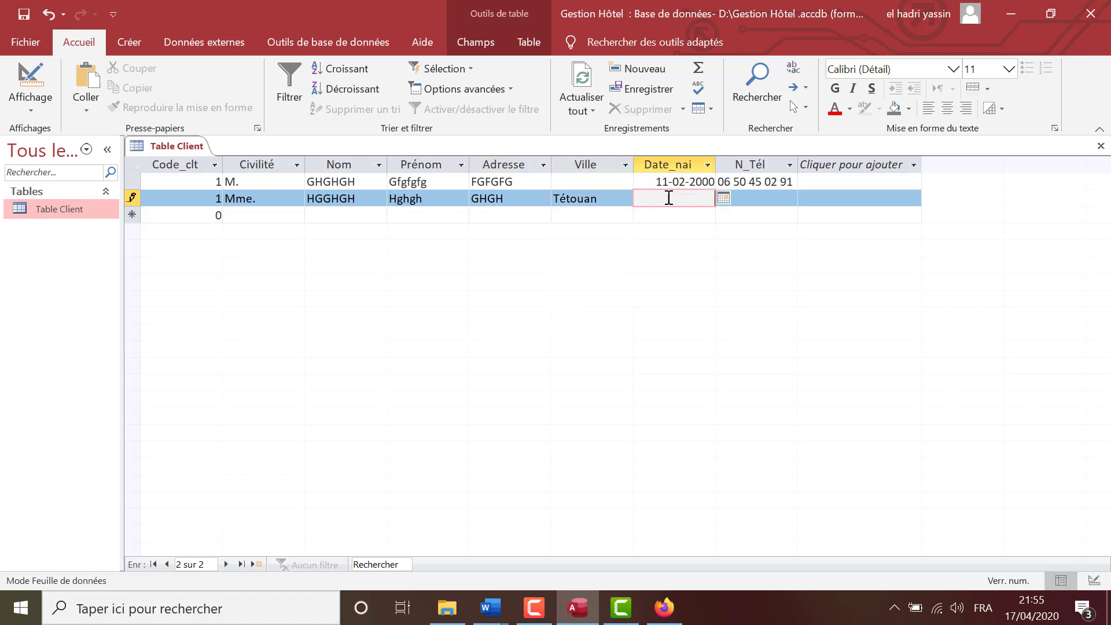
type("1/1/2000")
key("Tab")
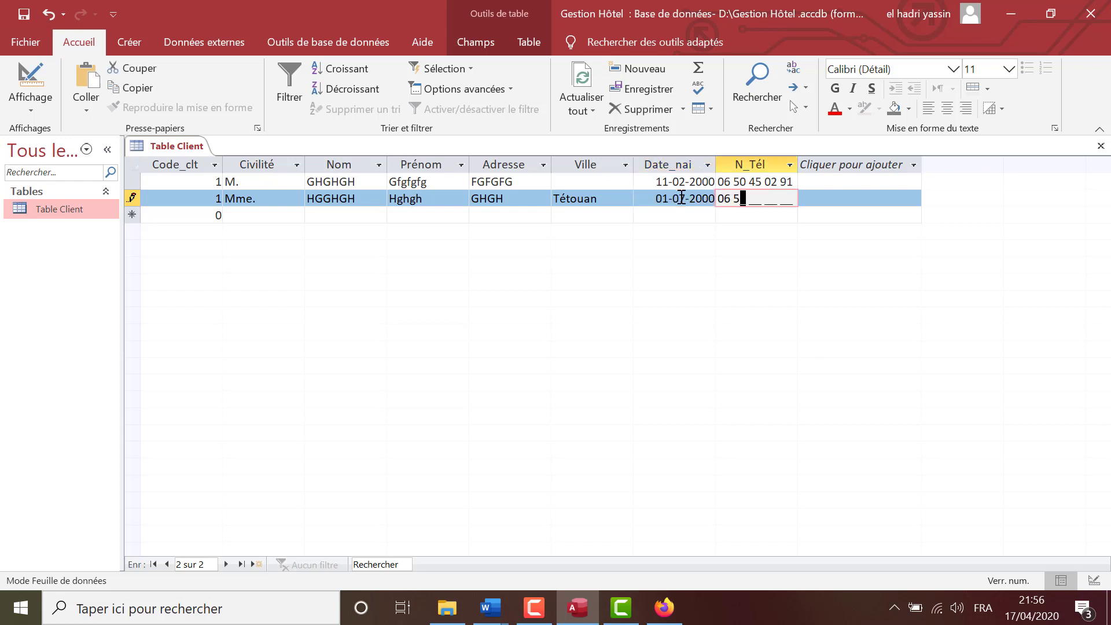
left_click(751, 218)
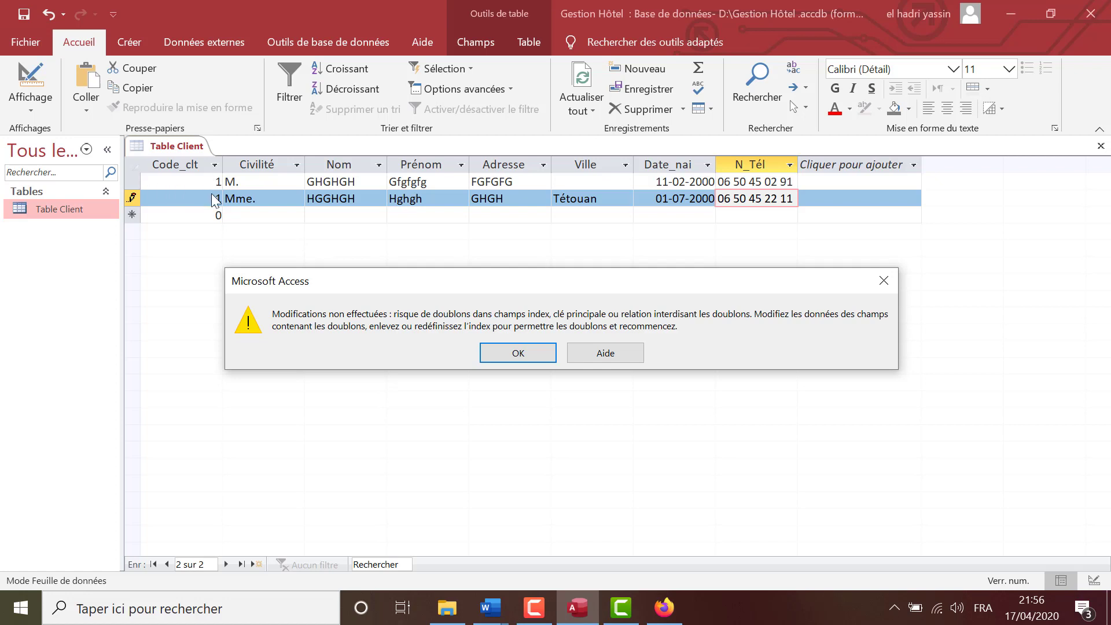
key("Return")
left_click_drag(210, 199, 223, 199)
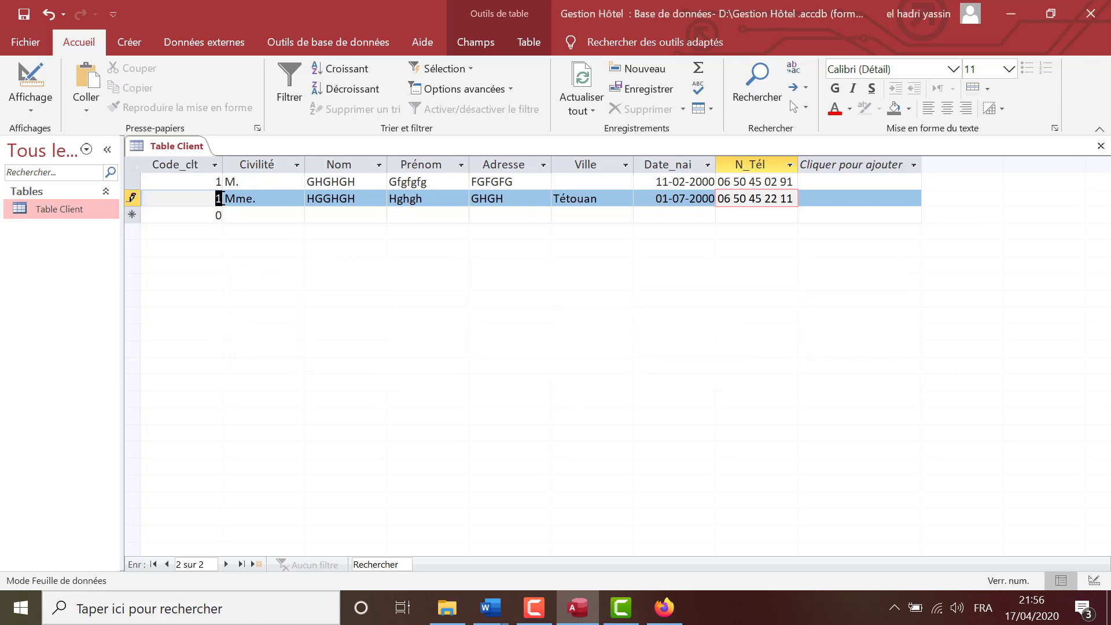
type("2")
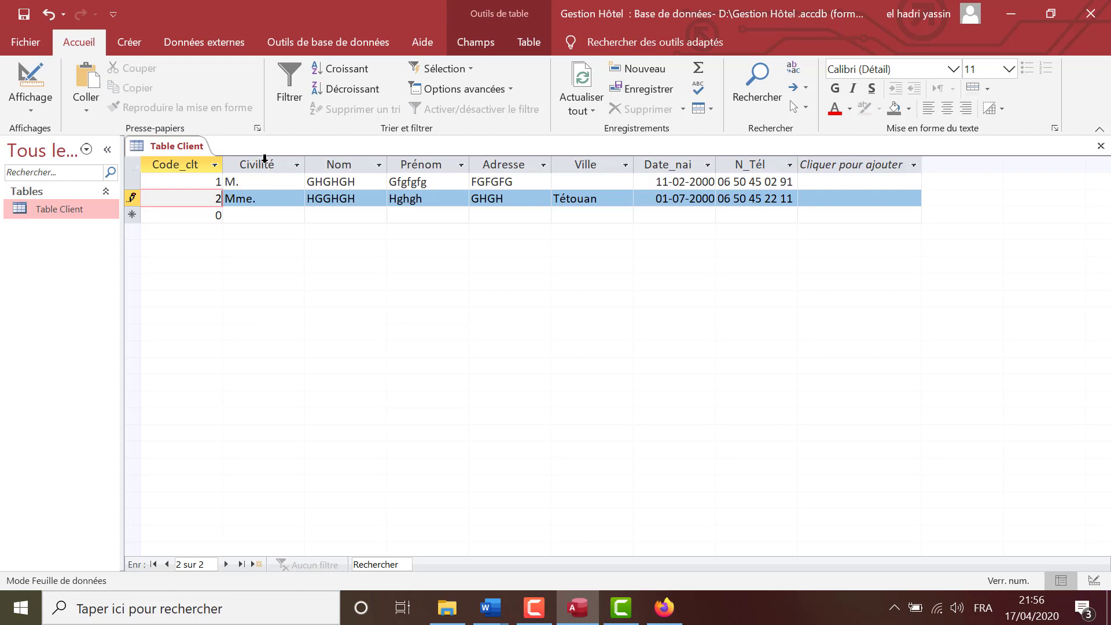
key("Down")
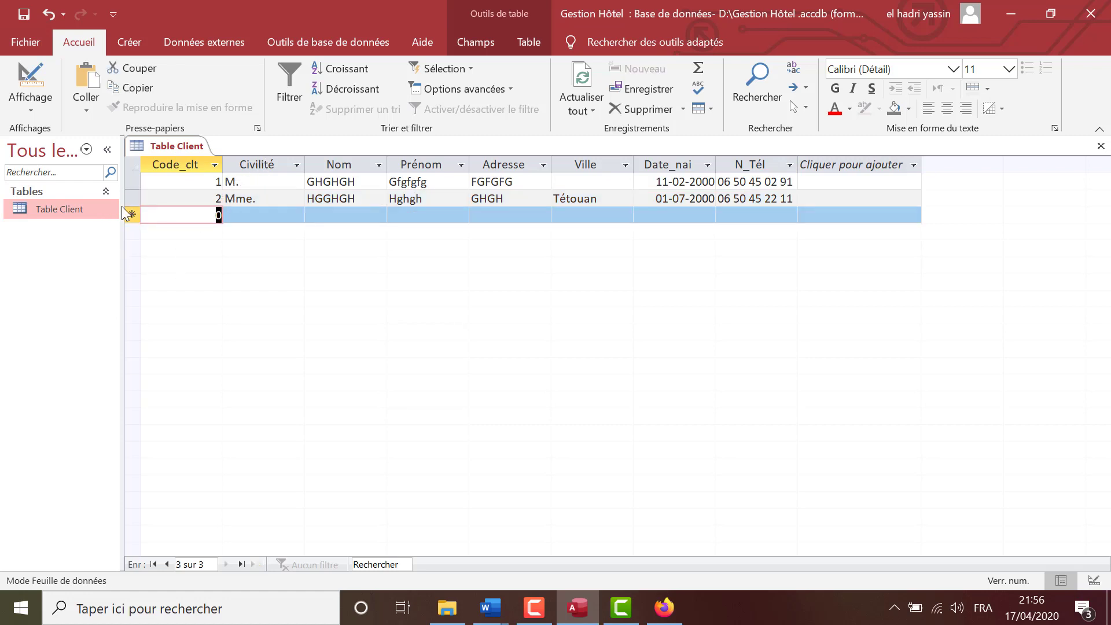
right_click(68, 208)
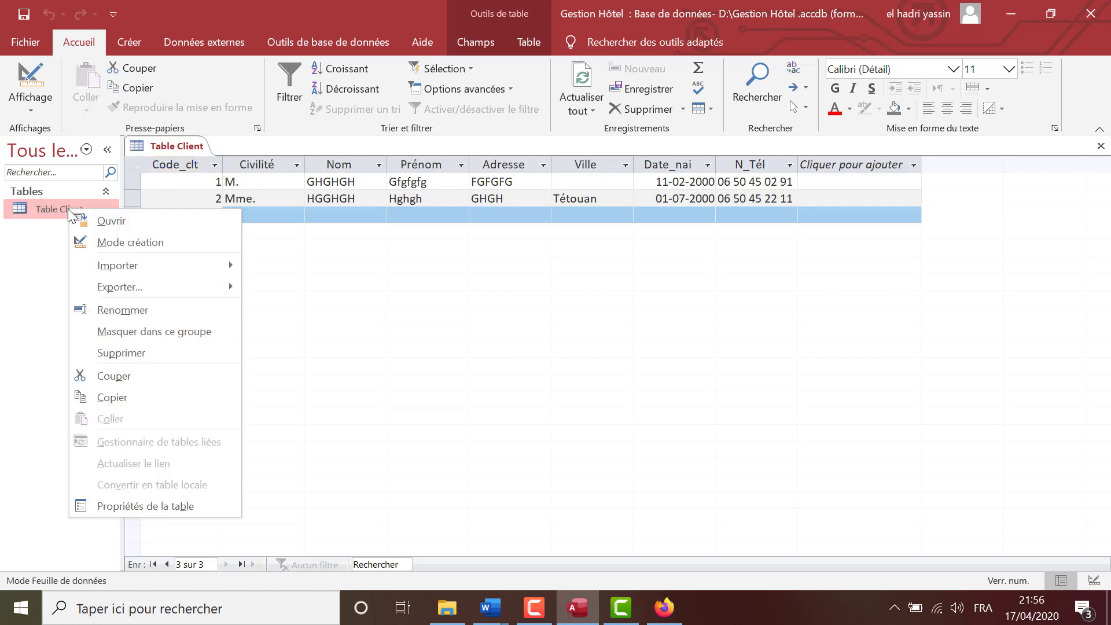
left_click(93, 242)
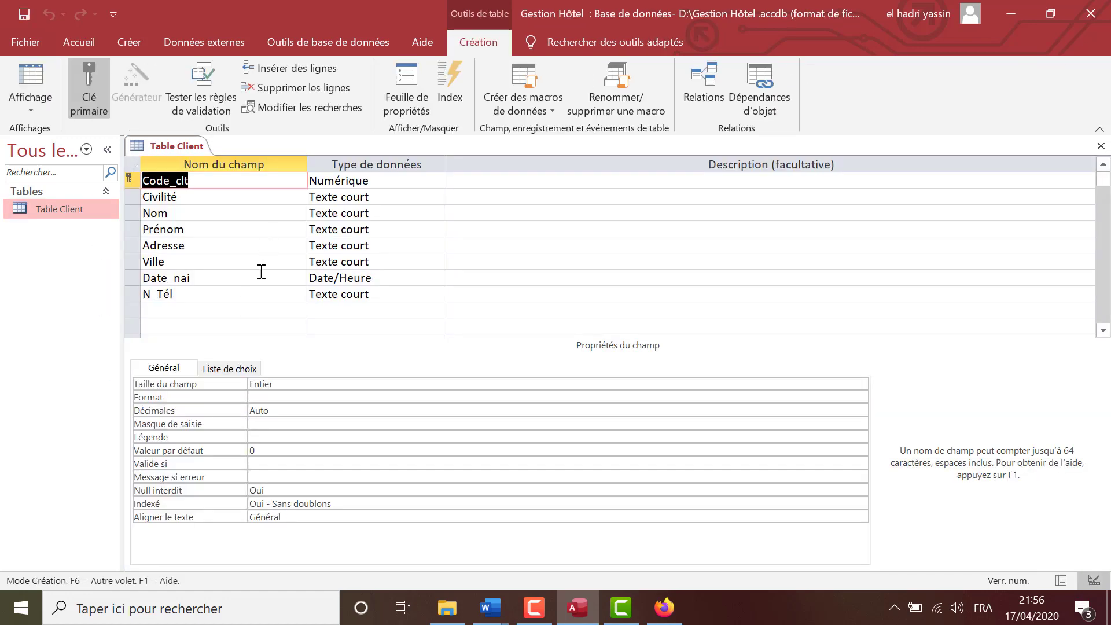